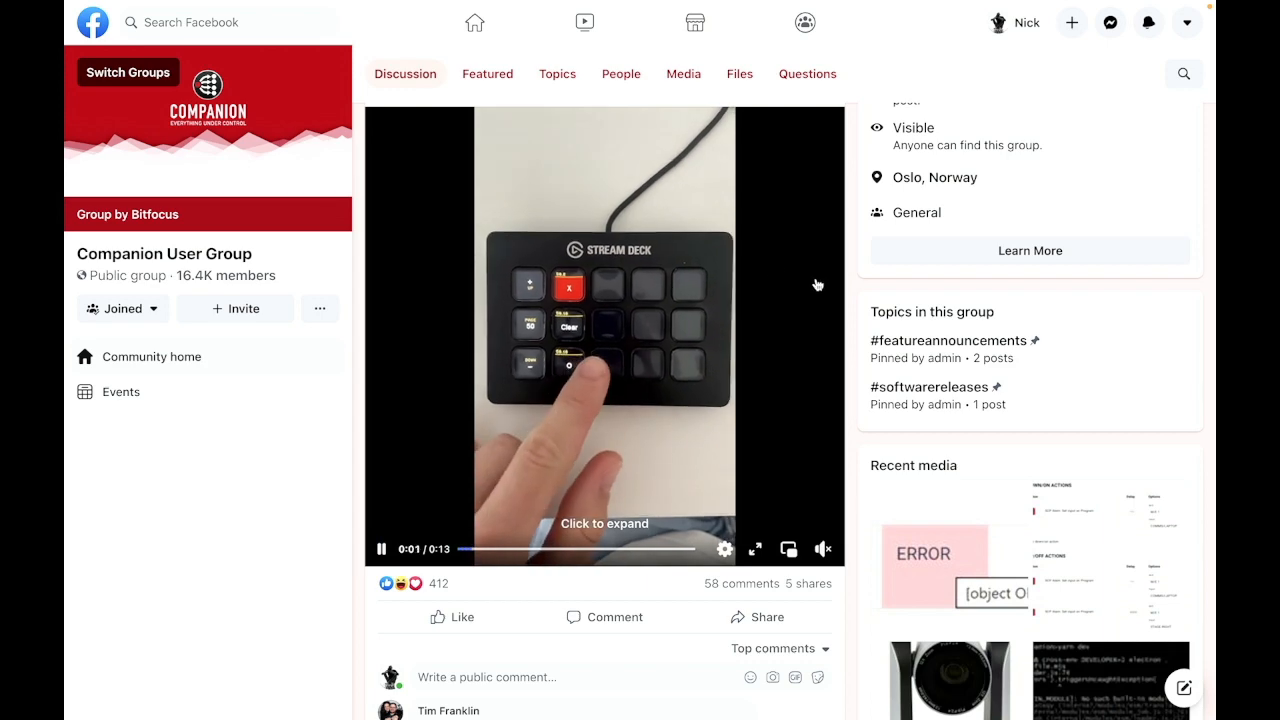
Step: Read through the comments and replies under the Stream Deck tic-tac-toe video post in the Companion User Group
{"action": "scroll", "coordinate": [804, 256], "scroll_direction": "down", "scroll_amount": 1}
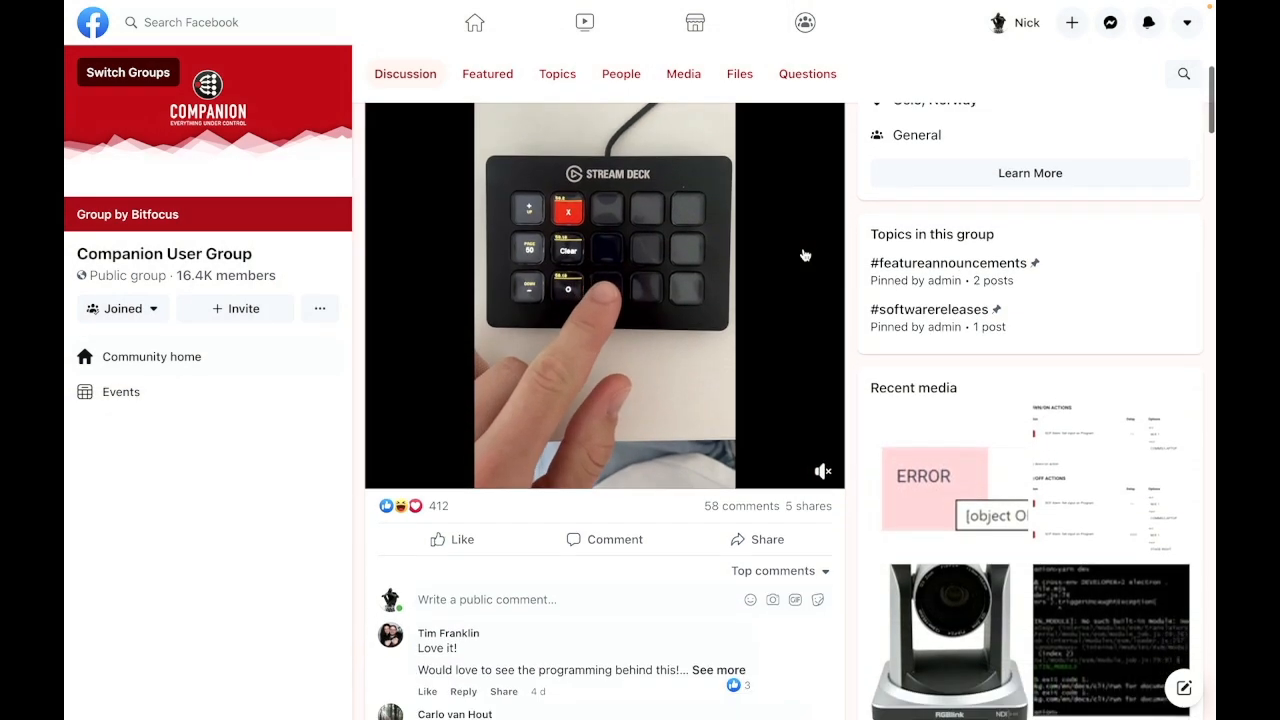
{"action": "scroll", "coordinate": [805, 256], "scroll_direction": "down", "scroll_amount": 5}
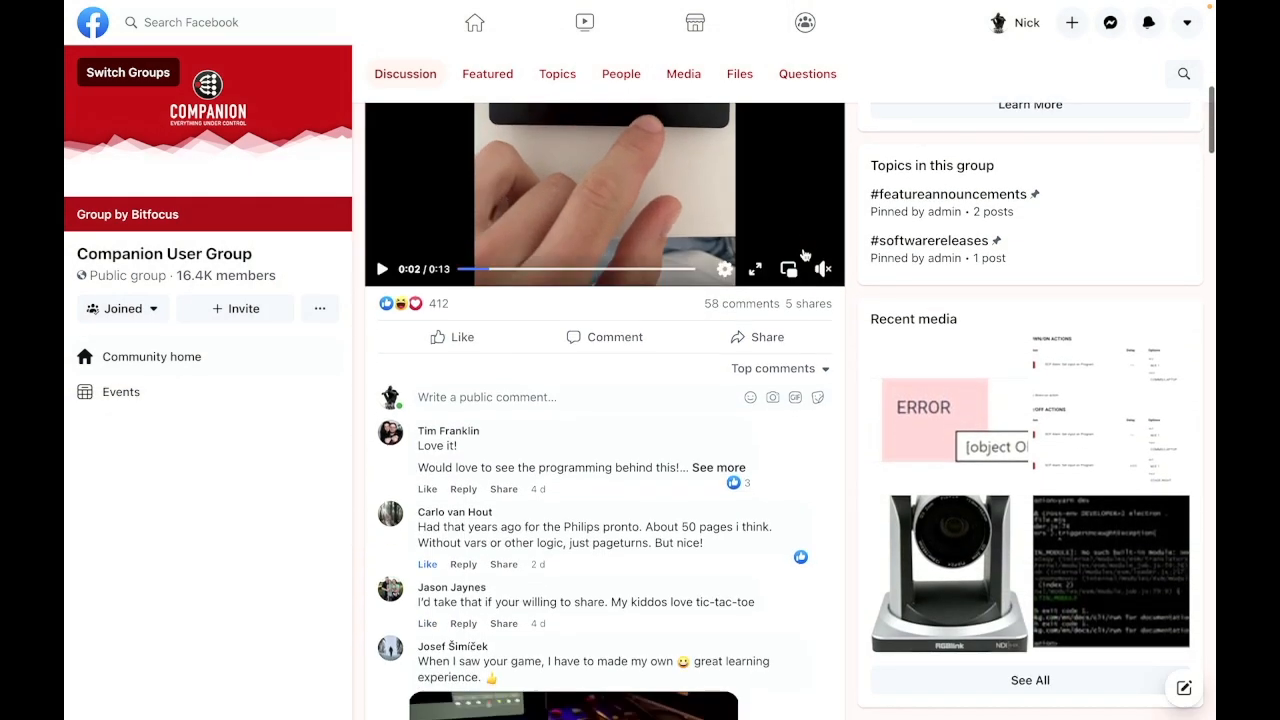
{"action": "scroll", "coordinate": [805, 256], "scroll_direction": "down", "scroll_amount": 1}
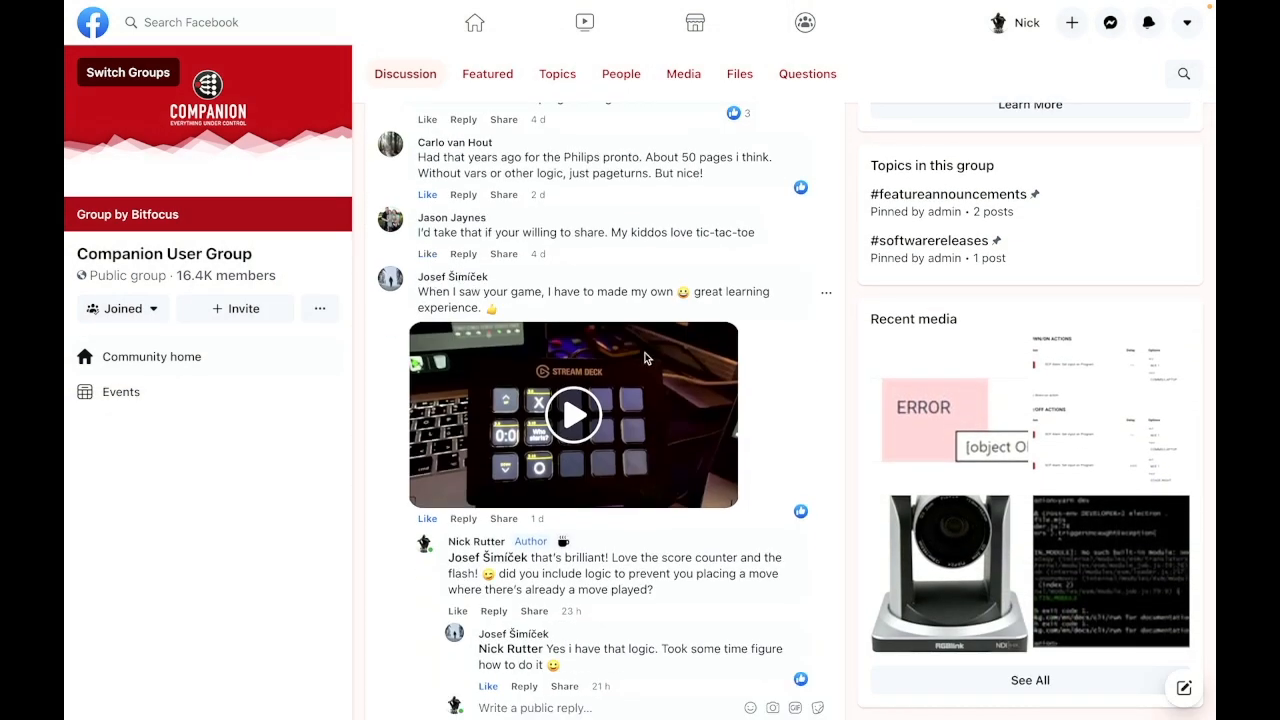
{"action": "scroll", "coordinate": [772, 396], "scroll_direction": "down", "scroll_amount": 1}
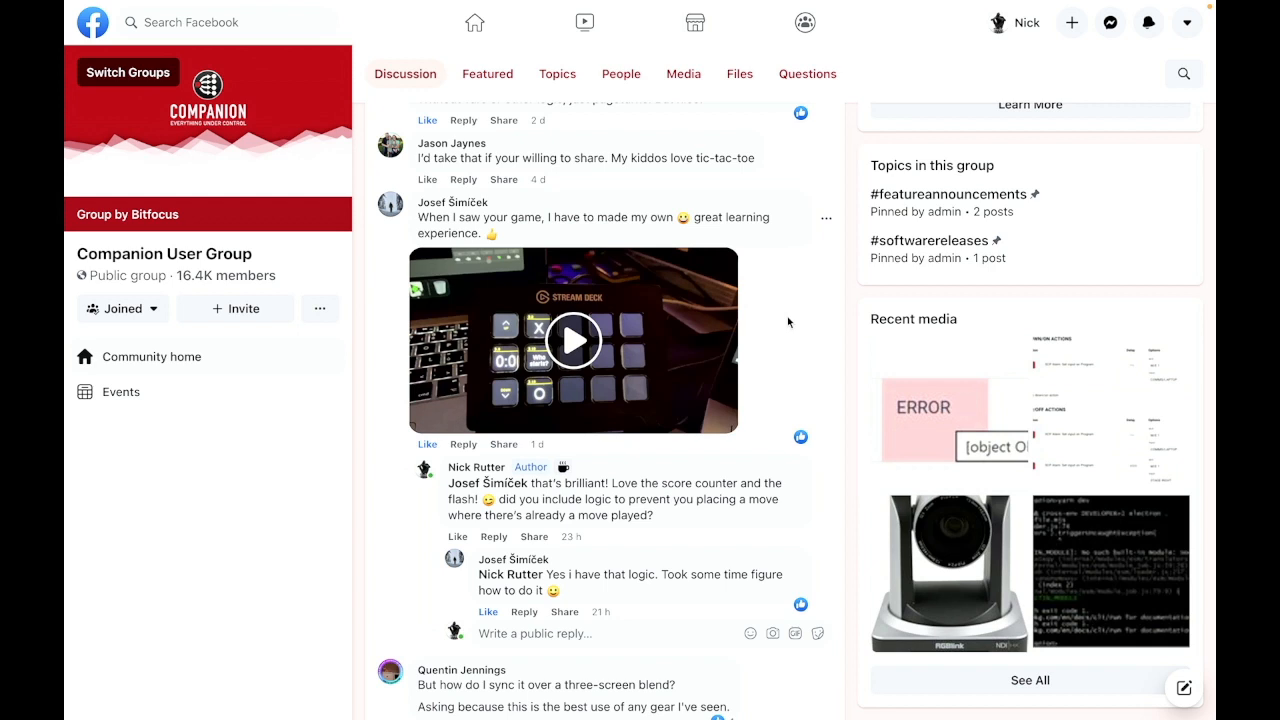
Step: Switch to Bitfocus Companion and review the O button's press and release actions and its appearance settings
{"action": "key", "text": "ctrl+Tab"}
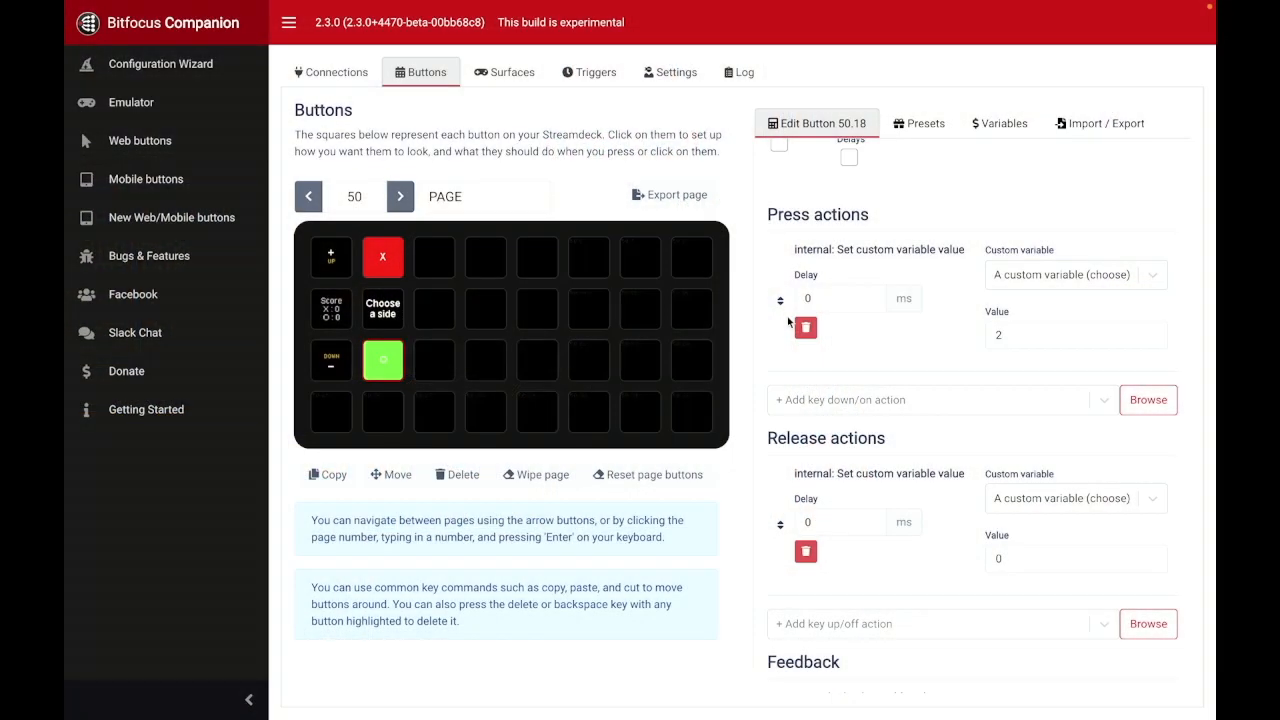
{"action": "scroll", "coordinate": [953, 289], "scroll_direction": "up", "scroll_amount": 1}
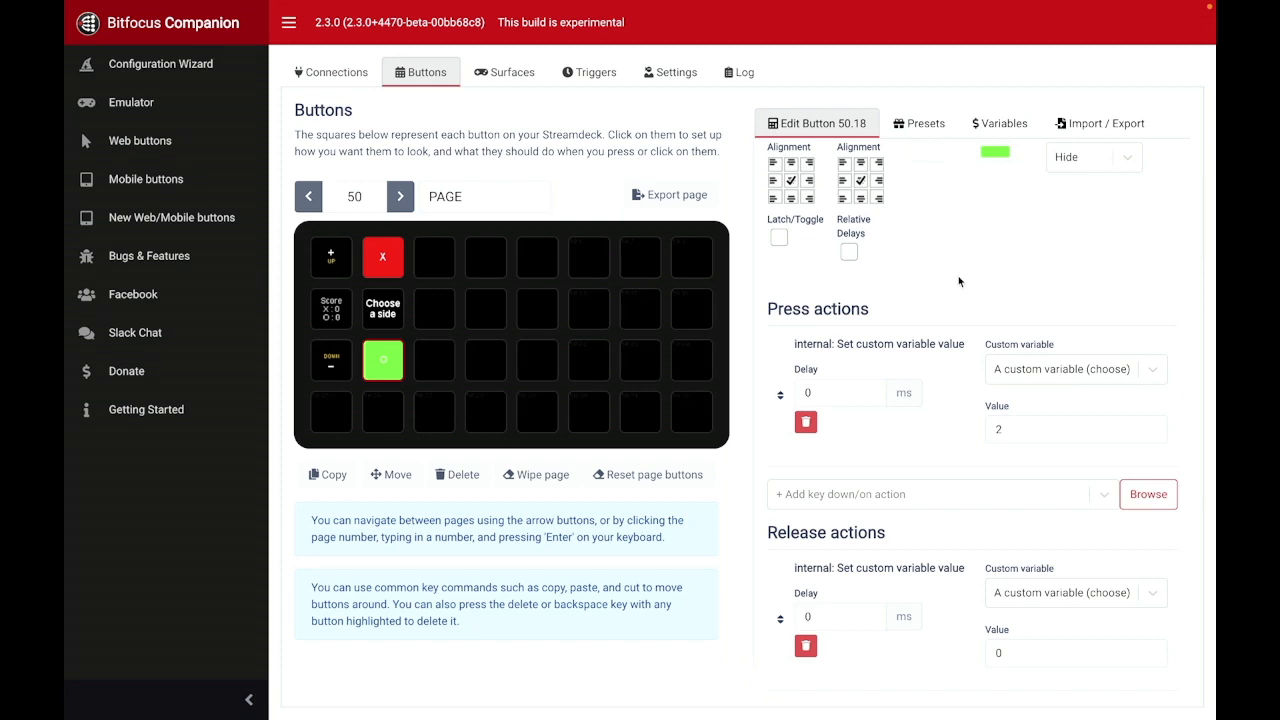
{"action": "scroll", "coordinate": [978, 294], "scroll_direction": "up", "scroll_amount": 2}
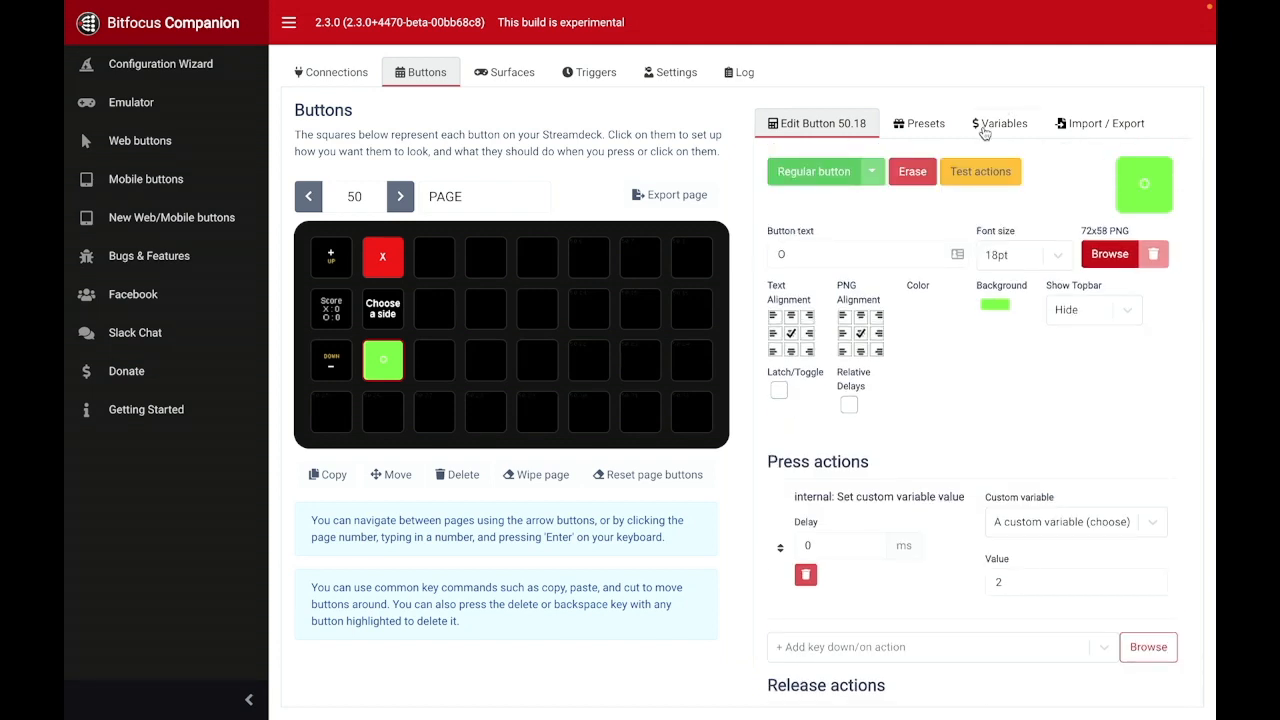
Step: Open the custom variables list and examine the turn, choose and gamestate variables with their current and startup values
{"action": "left_click", "coordinate": [985, 133]}
{"action": "scroll", "coordinate": [892, 368], "scroll_direction": "down", "scroll_amount": 5}
{"action": "scroll", "coordinate": [892, 368], "scroll_direction": "down", "scroll_amount": 5}
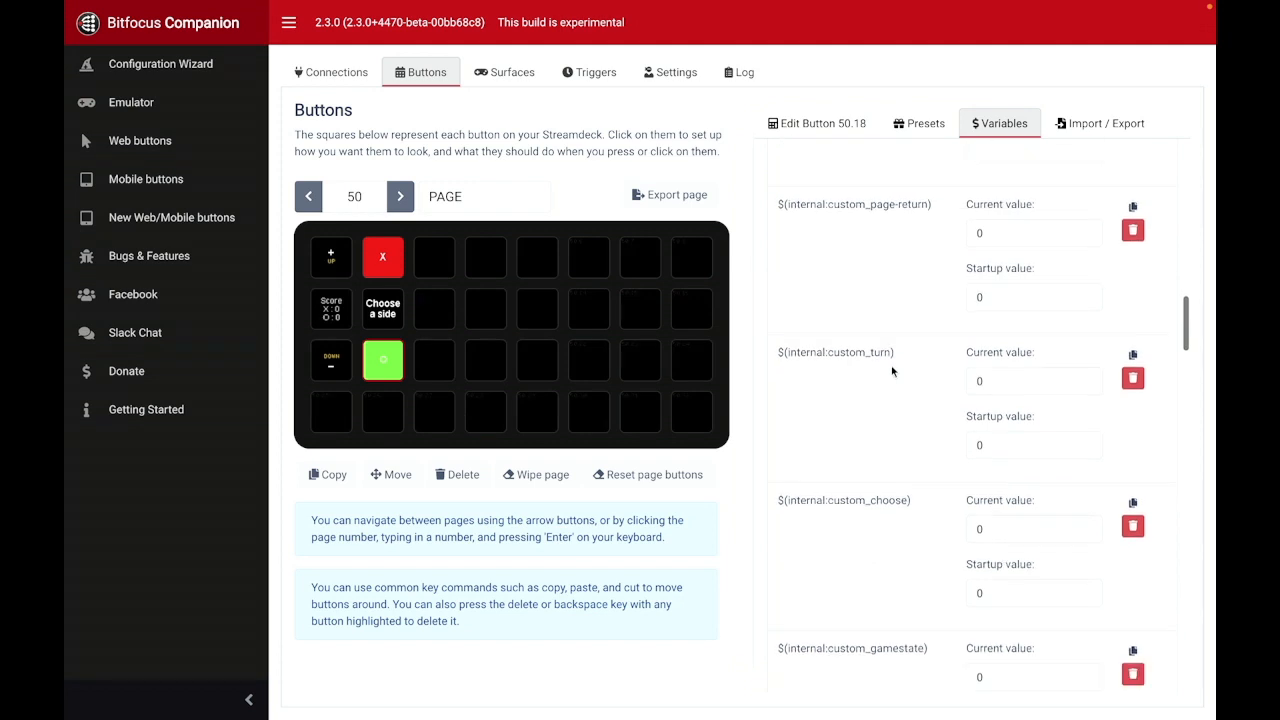
{"action": "scroll", "coordinate": [893, 371], "scroll_direction": "down", "scroll_amount": 1}
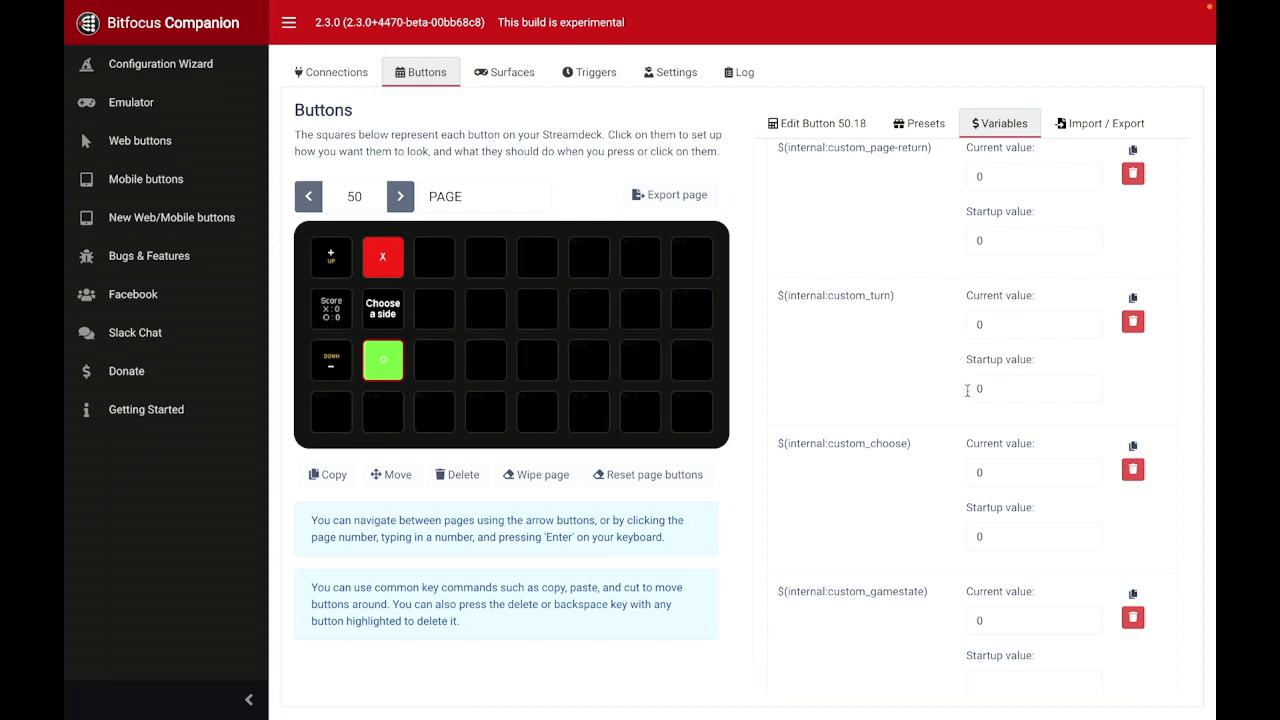
{"action": "scroll", "coordinate": [929, 337], "scroll_direction": "down", "scroll_amount": 3}
{"action": "scroll", "coordinate": [929, 337], "scroll_direction": "down", "scroll_amount": 2}
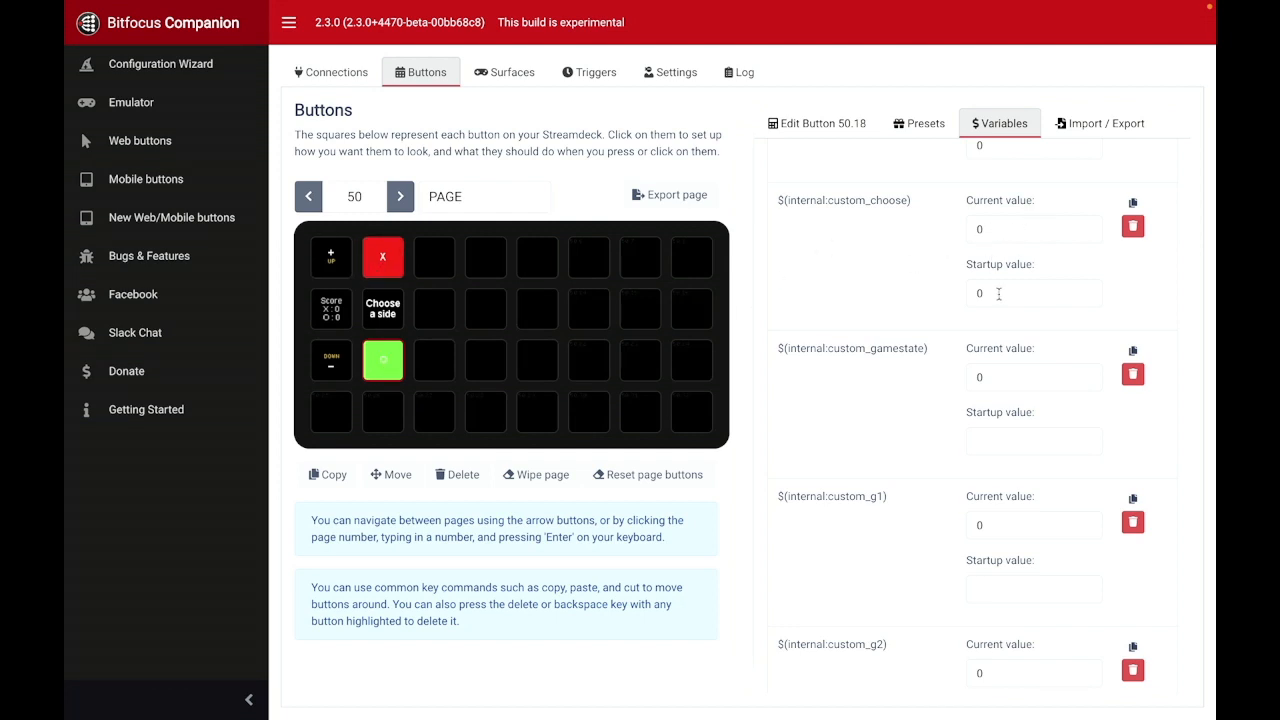
{"action": "scroll", "coordinate": [916, 297], "scroll_direction": "up", "scroll_amount": 2}
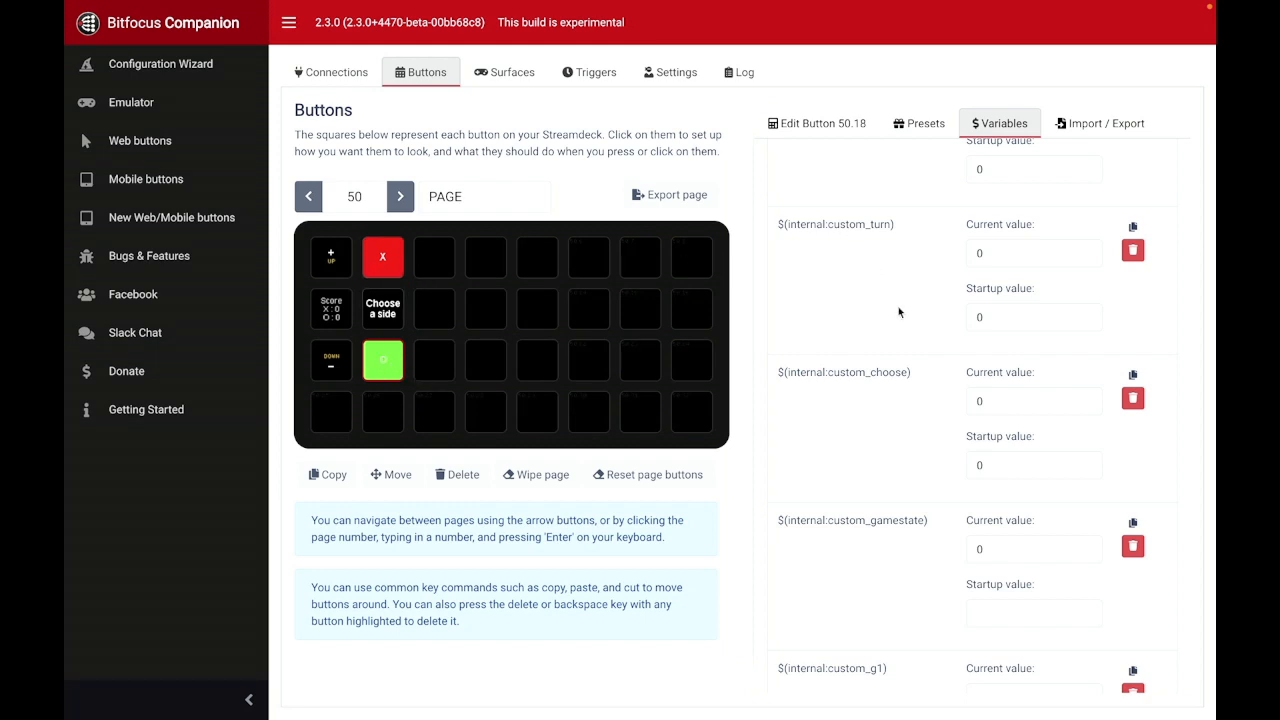
{"action": "scroll", "coordinate": [898, 313], "scroll_direction": "down", "scroll_amount": 3}
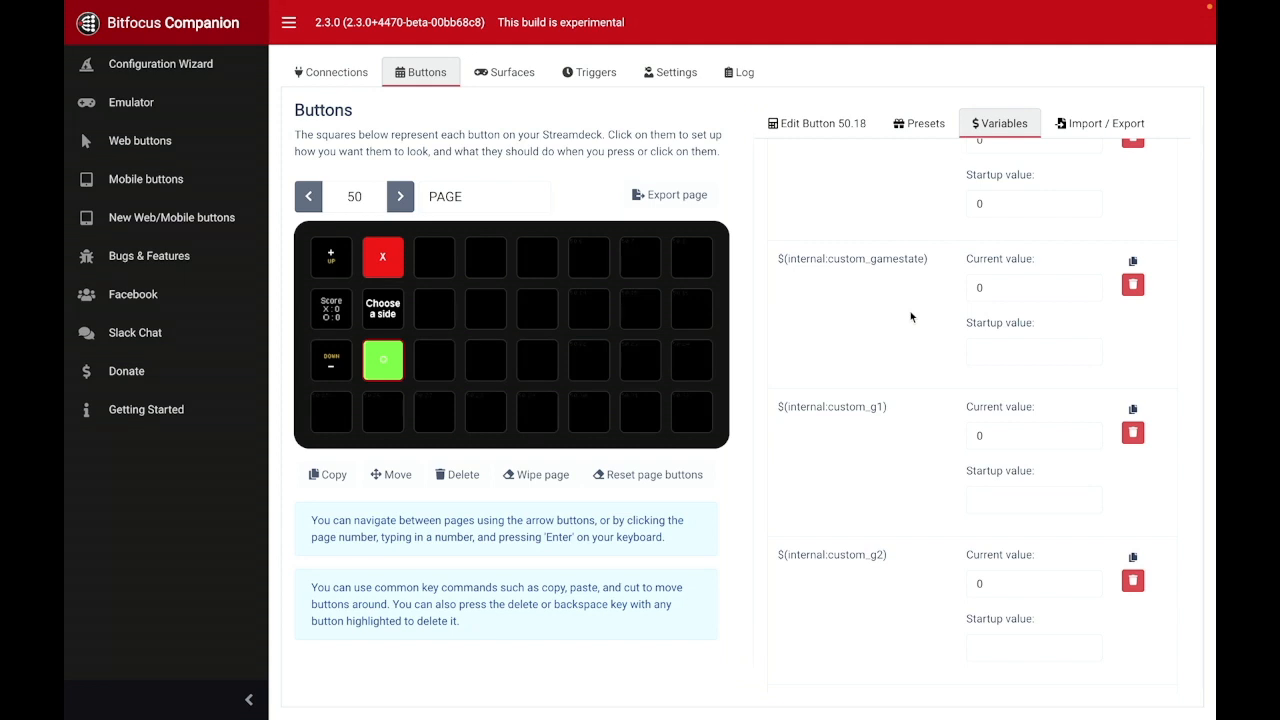
Step: Examine the grid variables g1 to g9, the marker variables m1 to m9, and the score-x, score-o and winner variables
{"action": "scroll", "coordinate": [898, 350], "scroll_direction": "down", "scroll_amount": 3}
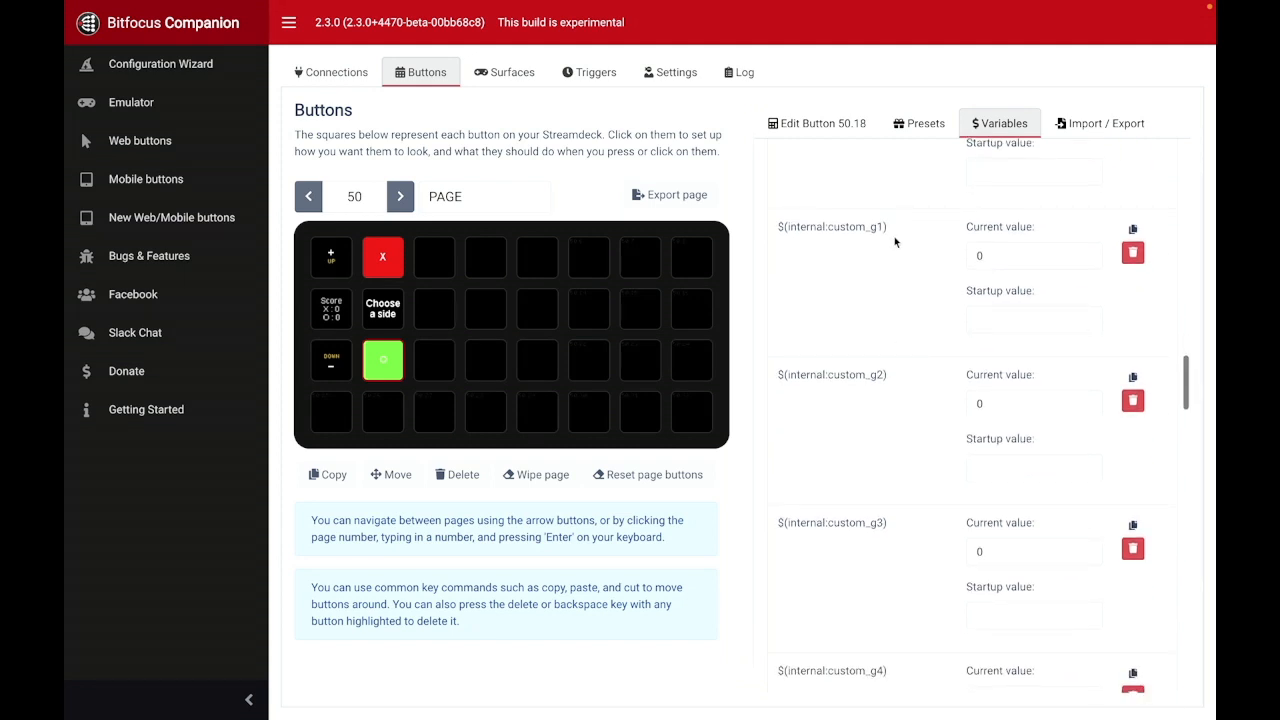
{"action": "scroll", "coordinate": [900, 300], "scroll_direction": "down", "scroll_amount": 15}
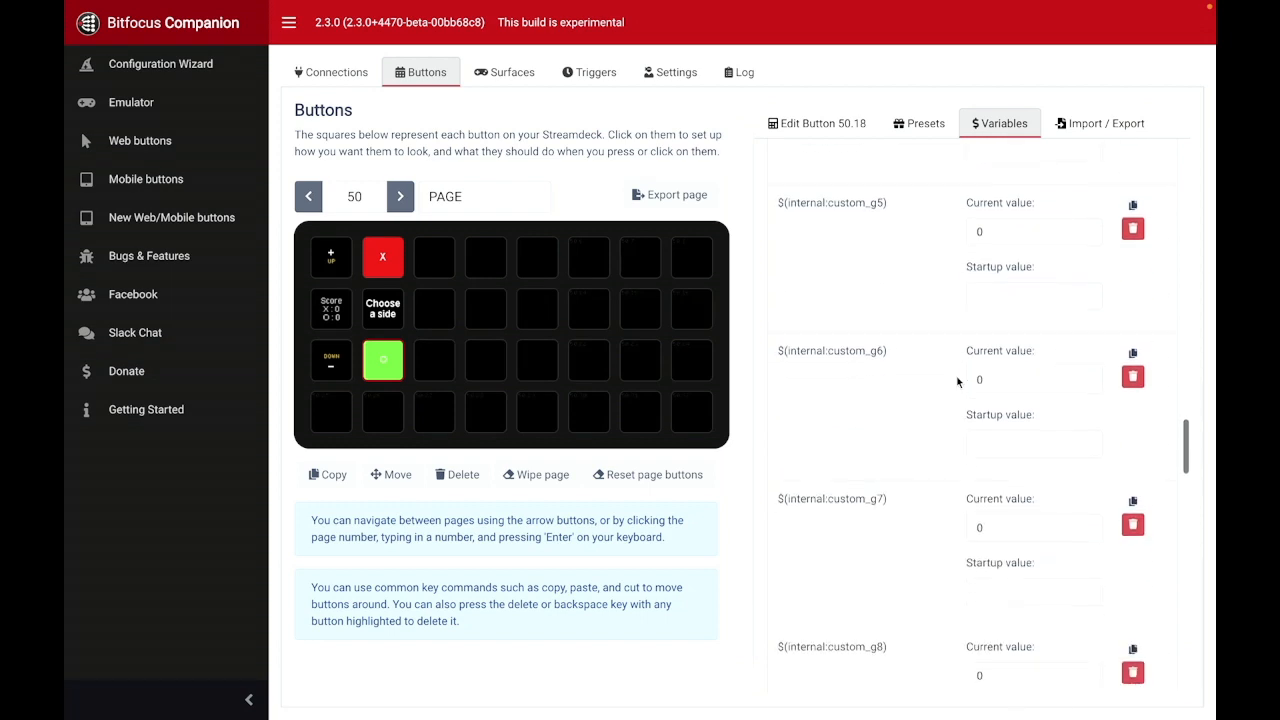
{"action": "scroll", "coordinate": [926, 396], "scroll_direction": "down", "scroll_amount": 1}
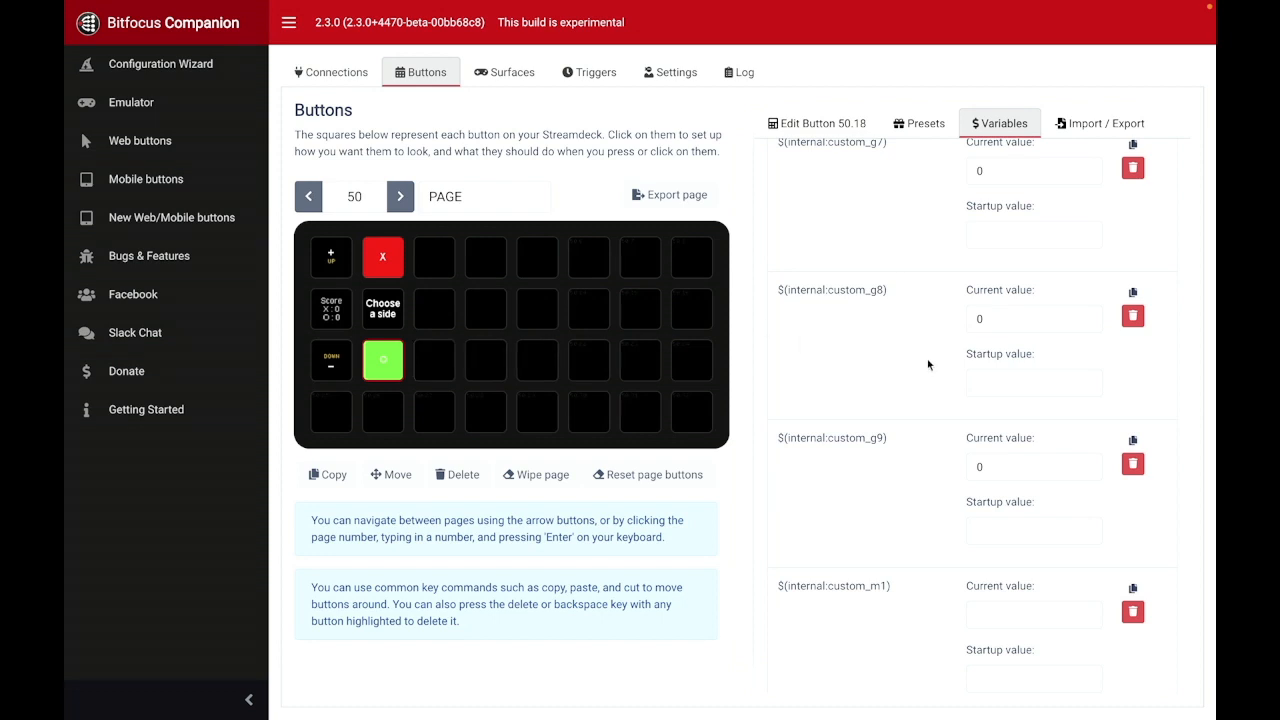
{"action": "scroll", "coordinate": [929, 363], "scroll_direction": "down", "scroll_amount": 2}
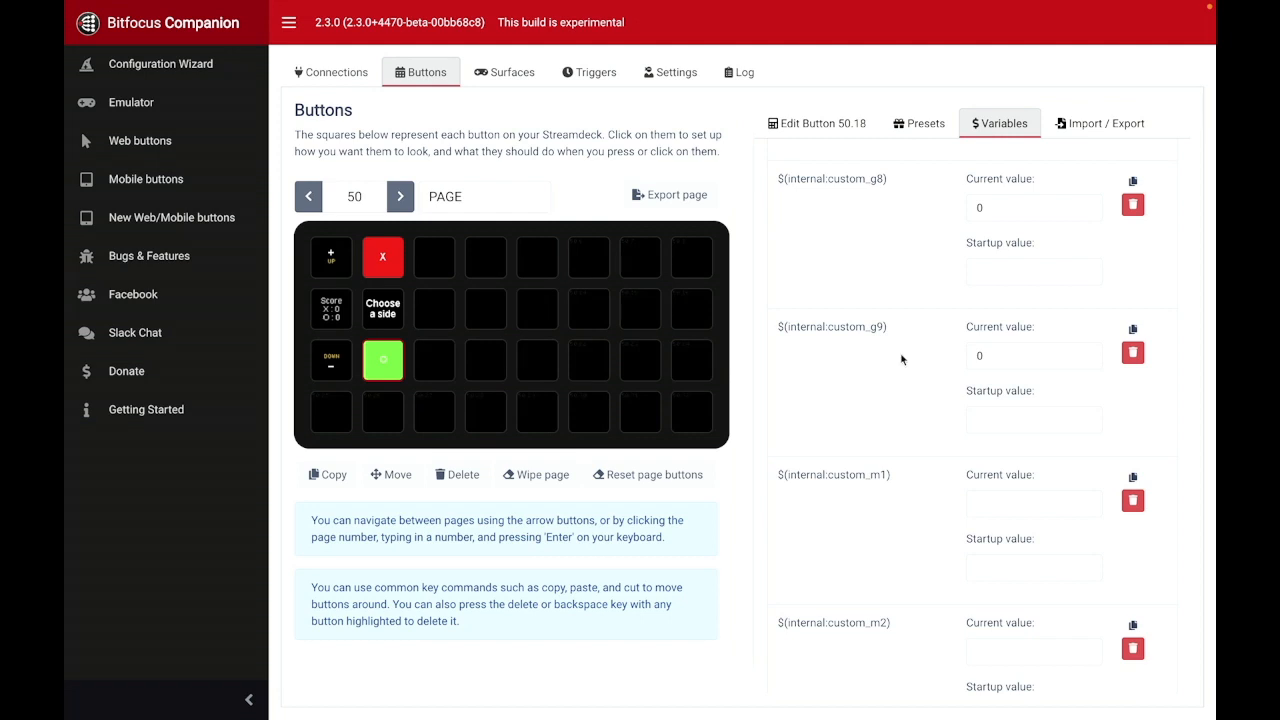
{"action": "scroll", "coordinate": [901, 359], "scroll_direction": "down", "scroll_amount": 3}
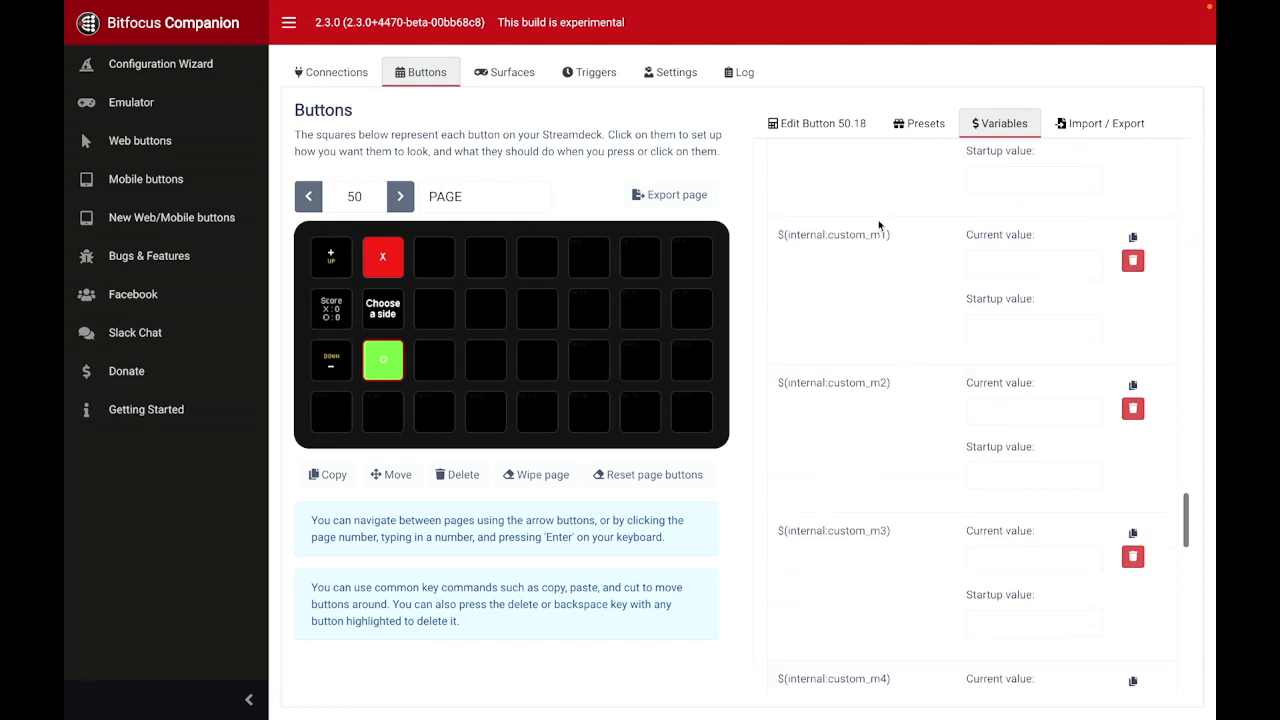
{"action": "scroll", "coordinate": [931, 332], "scroll_direction": "down", "scroll_amount": 12}
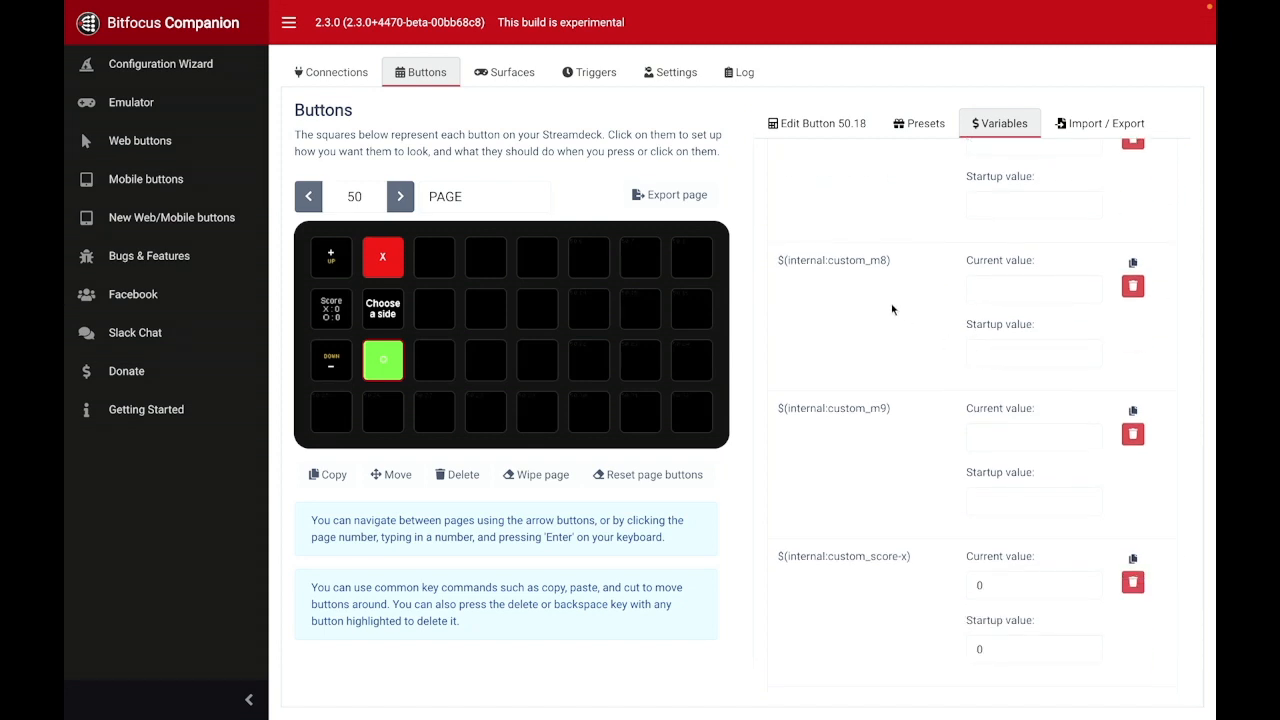
{"action": "scroll", "coordinate": [914, 357], "scroll_direction": "down", "scroll_amount": 1}
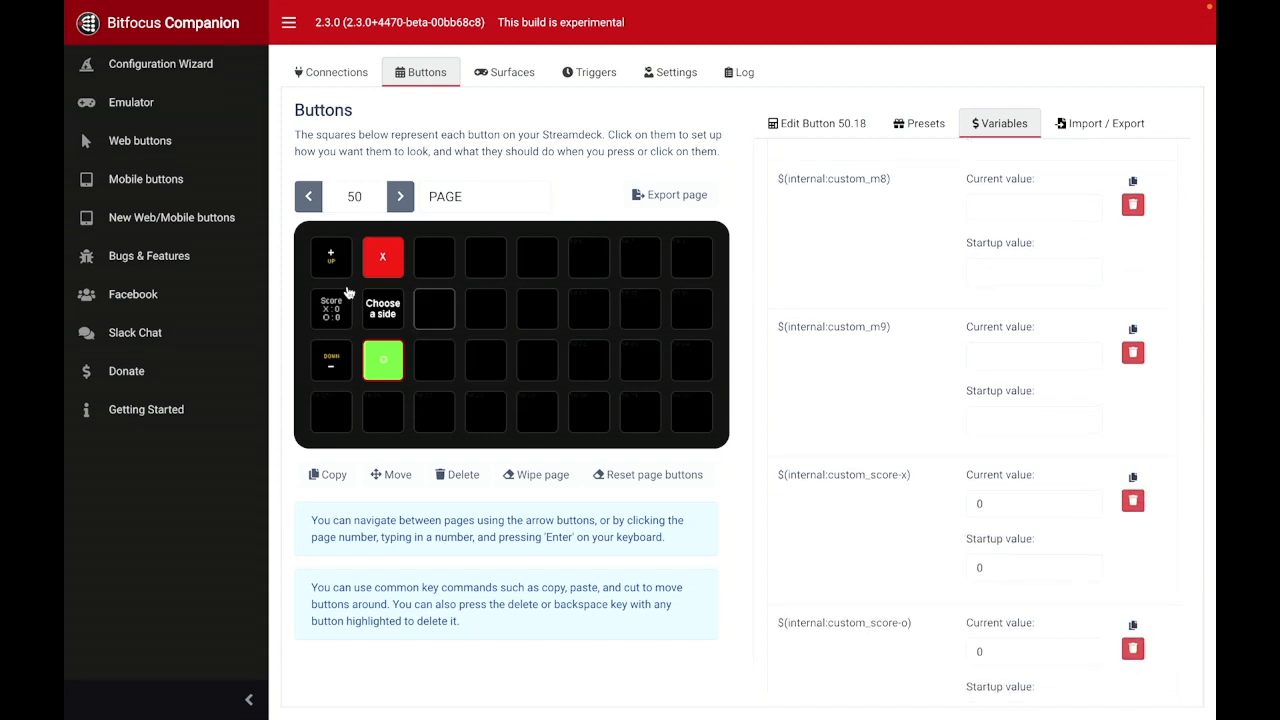
{"action": "scroll", "coordinate": [821, 380], "scroll_direction": "down", "scroll_amount": 3}
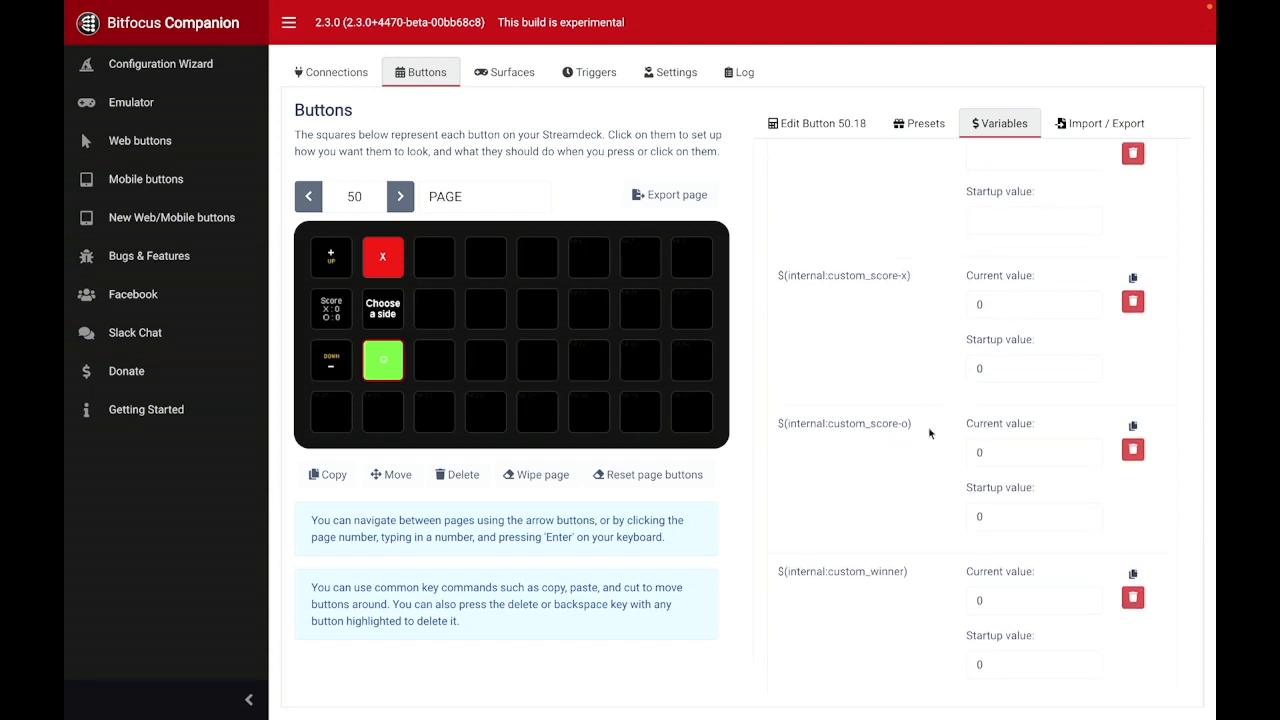
{"action": "scroll", "coordinate": [950, 434], "scroll_direction": "down", "scroll_amount": 1}
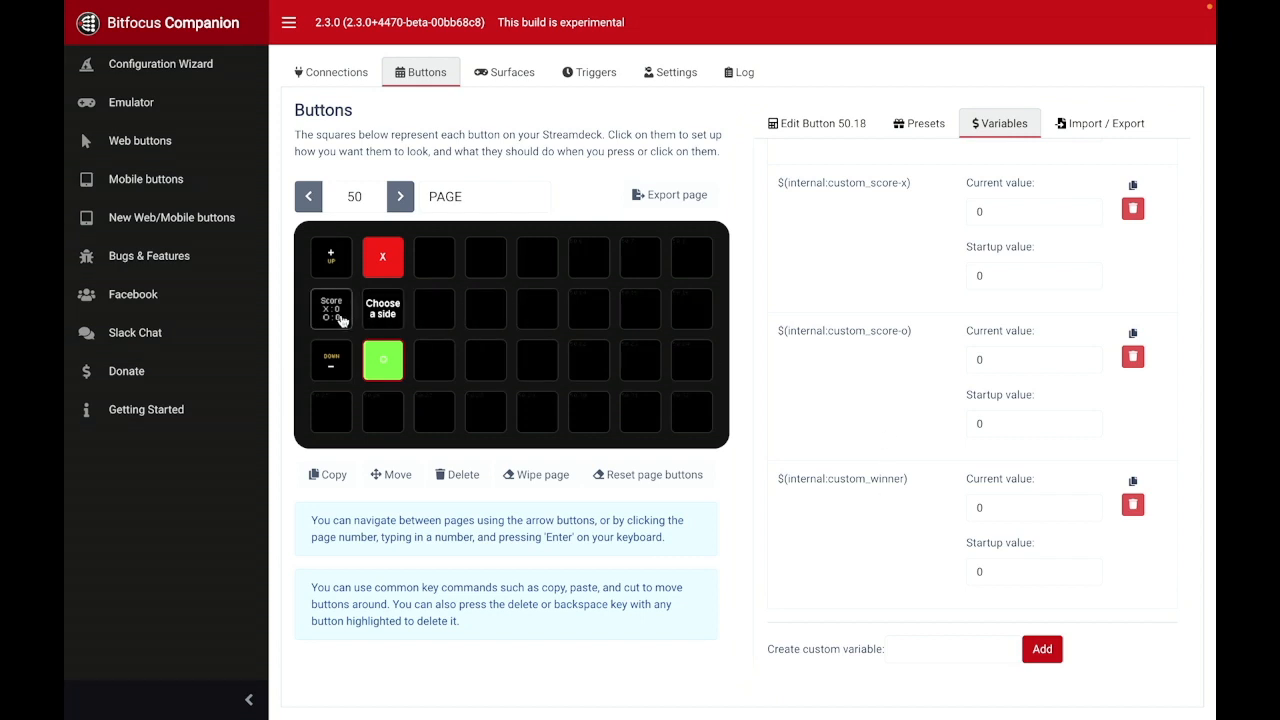
Step: Inspect the Score button's full text with its score variables, and open the X button's settings
{"action": "left_click", "coordinate": [336, 316]}
{"action": "scroll", "coordinate": [855, 254], "scroll_direction": "right", "scroll_amount": 1}
{"action": "scroll", "coordinate": [838, 254], "scroll_direction": "right", "scroll_amount": 2}
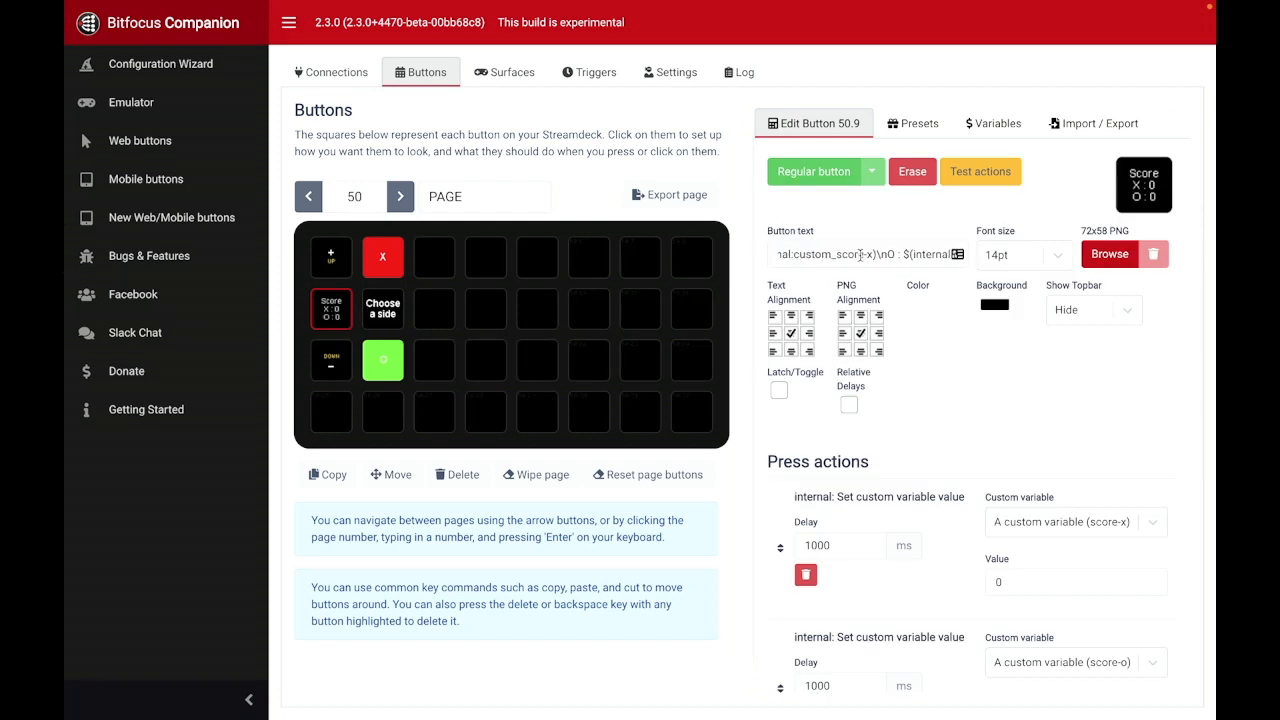
{"action": "scroll", "coordinate": [868, 254], "scroll_direction": "right", "scroll_amount": 2}
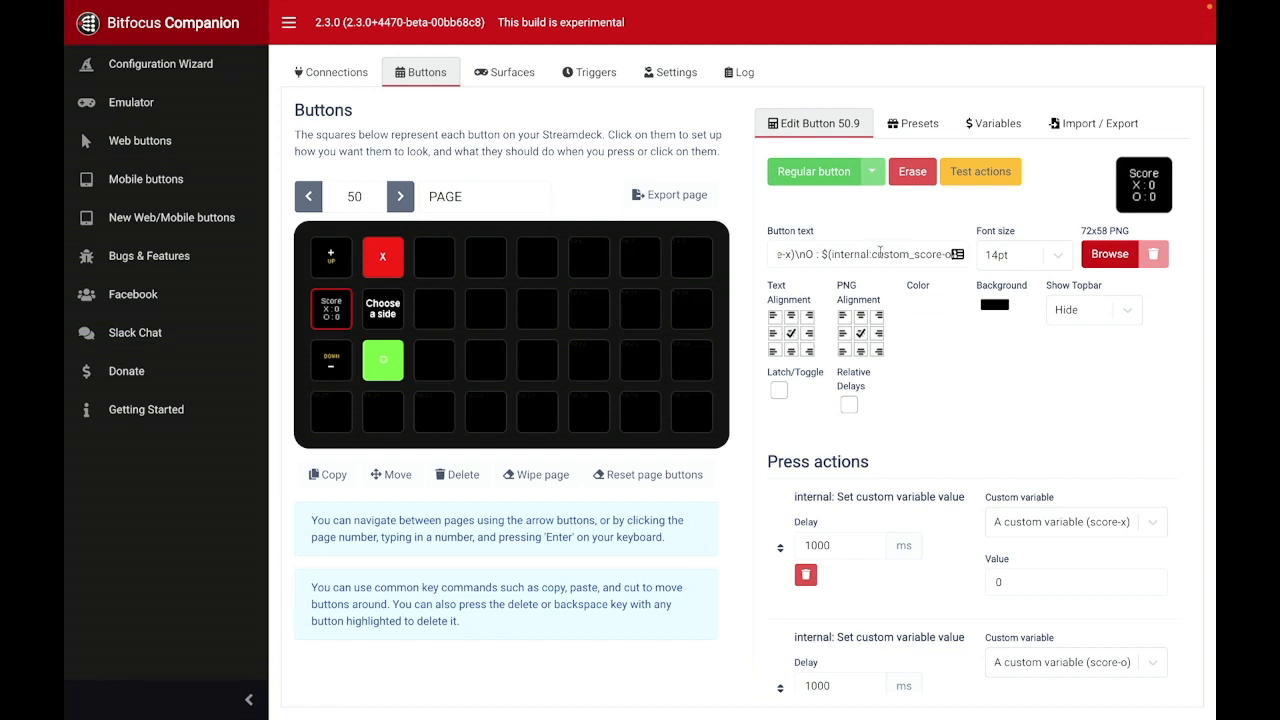
{"action": "scroll", "coordinate": [852, 257], "scroll_direction": "left", "scroll_amount": 5}
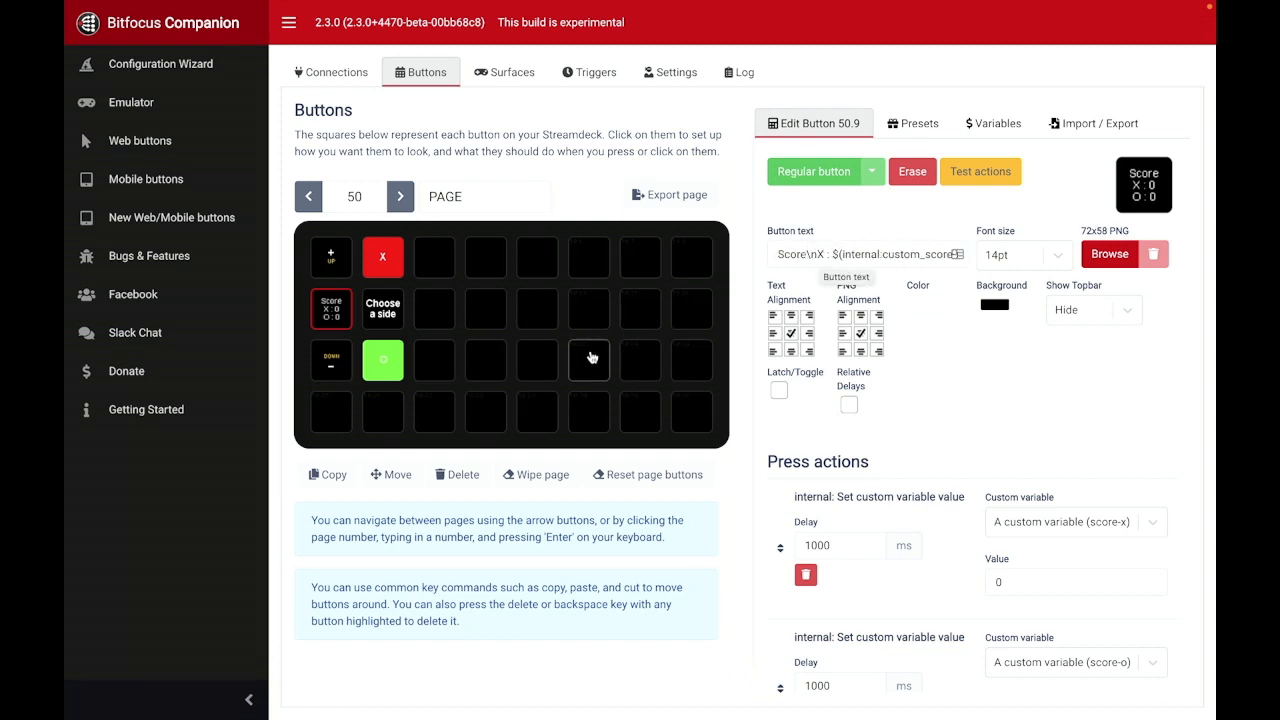
{"action": "left_click", "coordinate": [383, 265]}
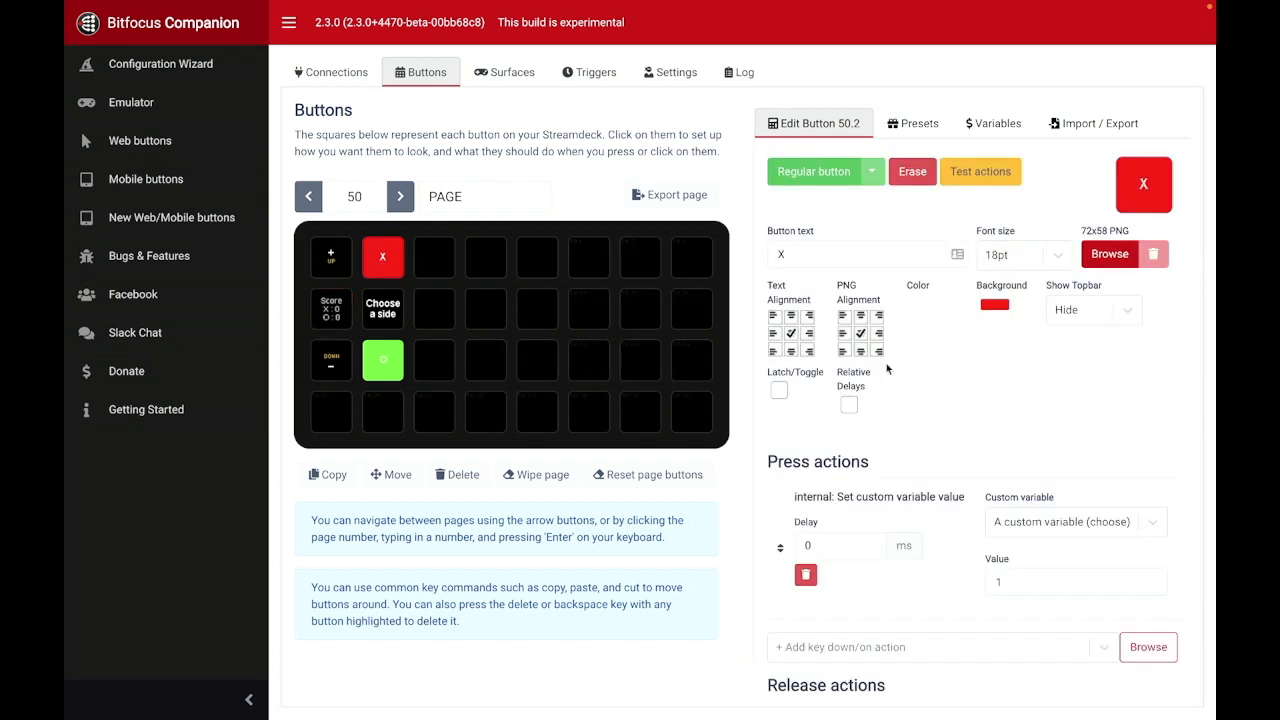
Step: Open the "Choose a side" button on page 50 and review its press actions for gamestate, turn and m1 to m9
{"action": "left_click", "coordinate": [380, 312]}
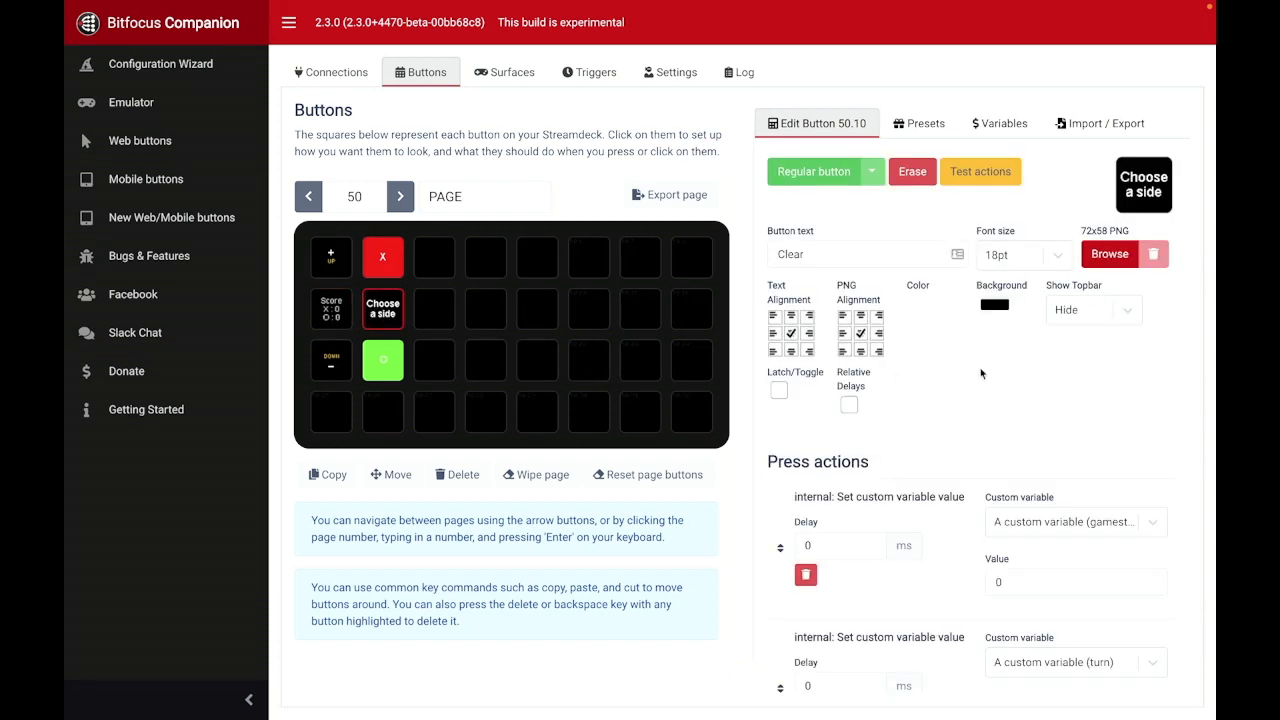
{"action": "scroll", "coordinate": [980, 372], "scroll_direction": "down", "scroll_amount": 1}
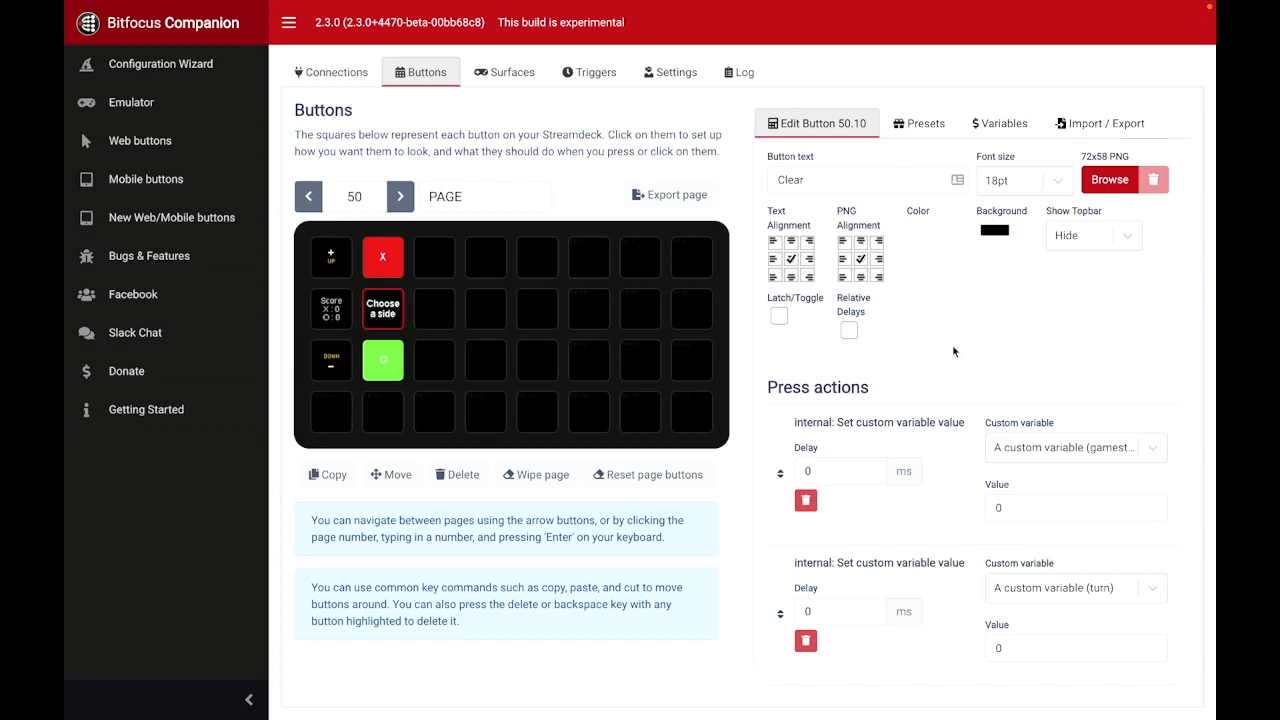
{"action": "scroll", "coordinate": [1000, 300], "scroll_direction": "down", "scroll_amount": 2}
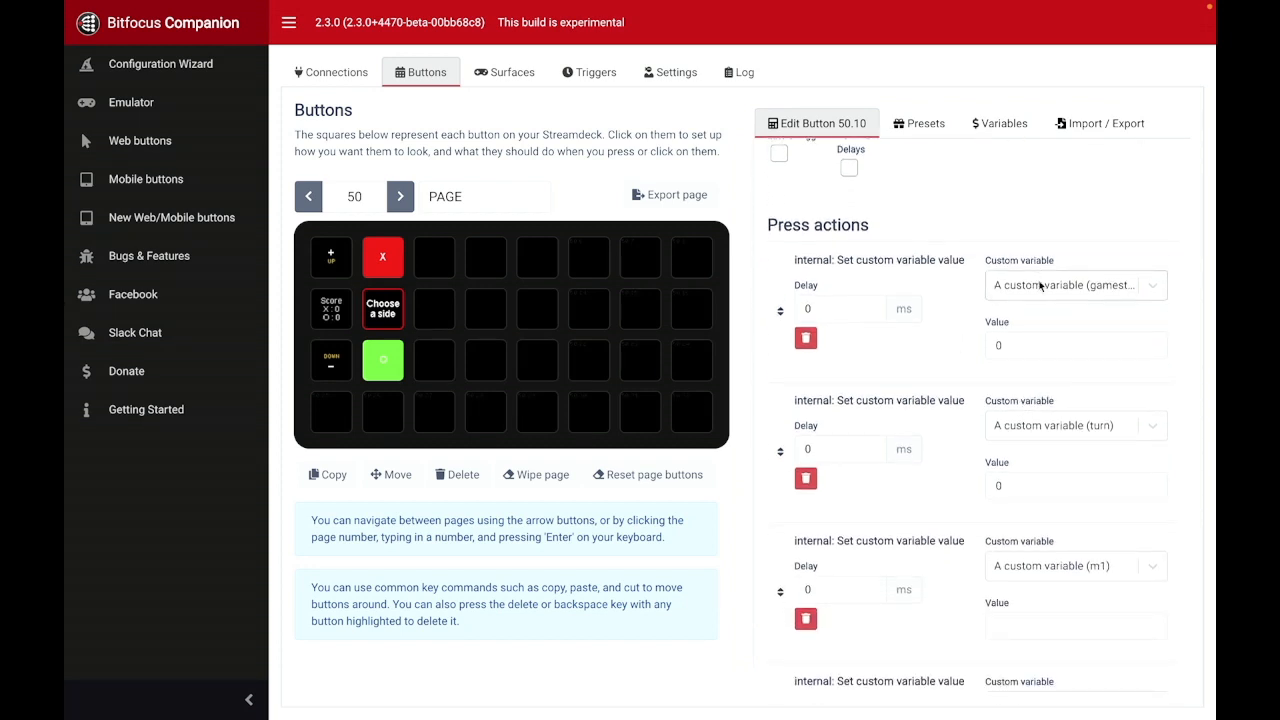
{"action": "scroll", "coordinate": [952, 366], "scroll_direction": "down", "scroll_amount": 3}
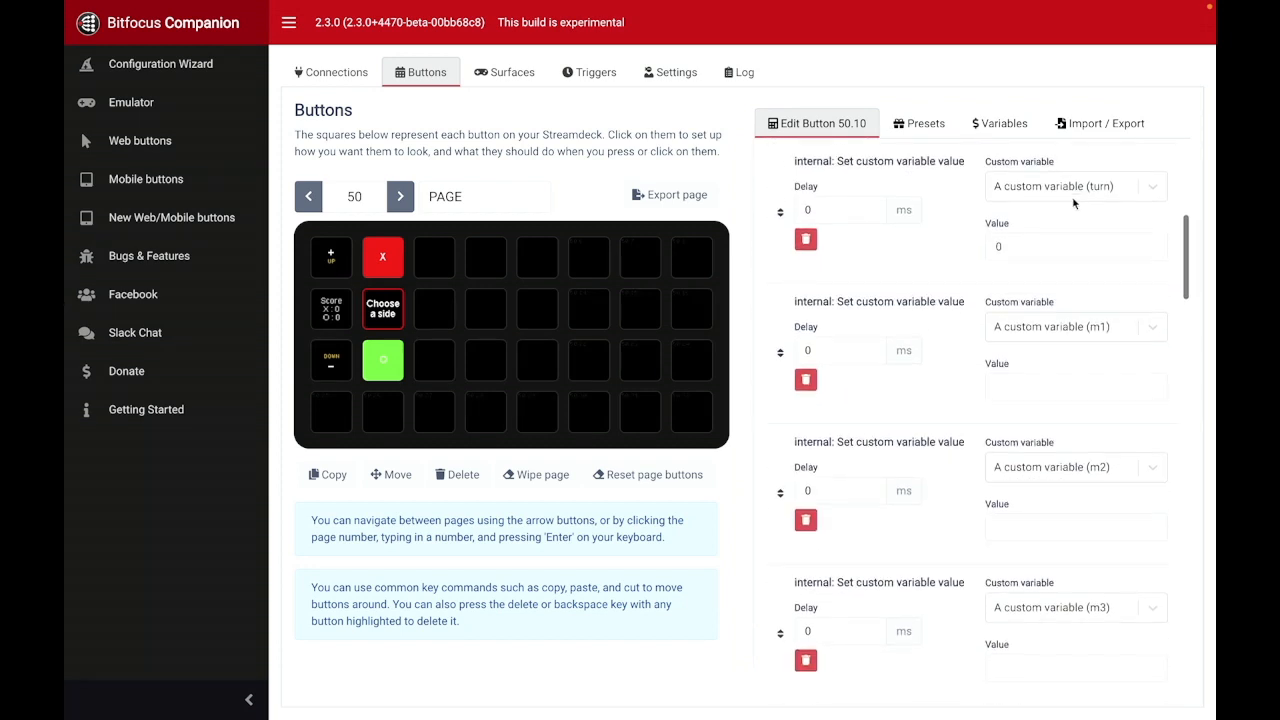
{"action": "scroll", "coordinate": [938, 321], "scroll_direction": "down", "scroll_amount": 2}
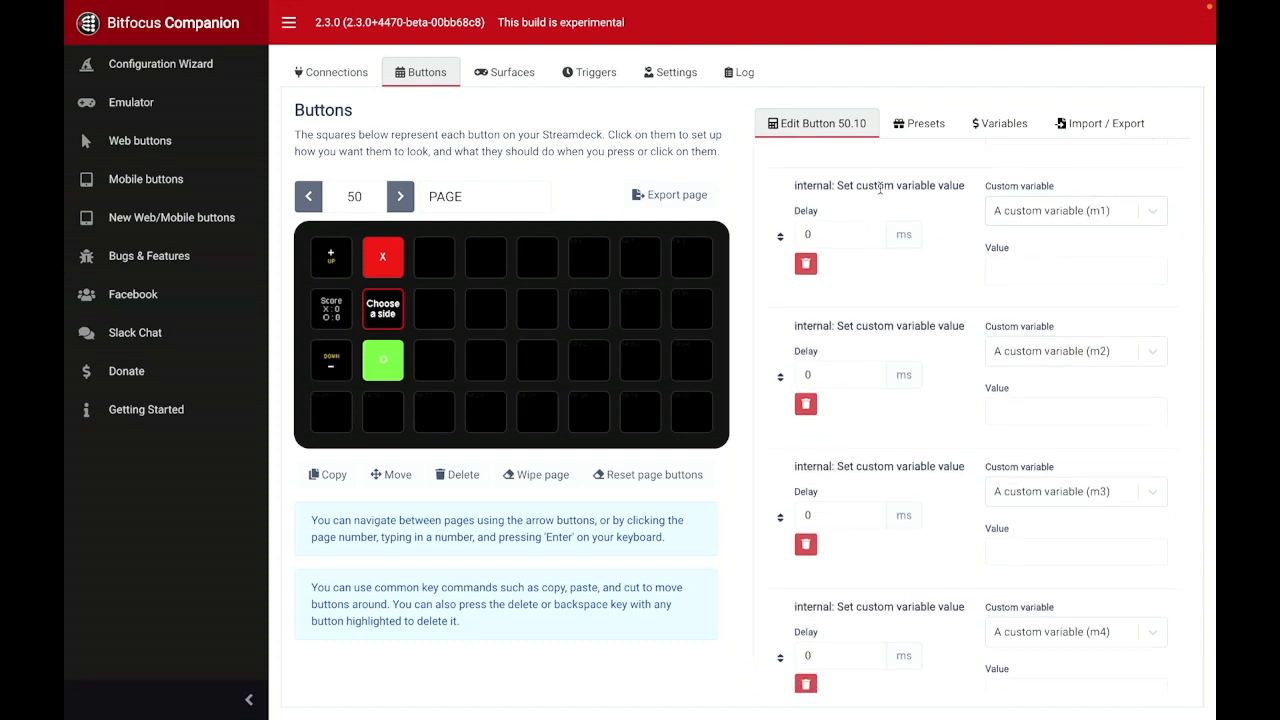
{"action": "scroll", "coordinate": [1070, 358], "scroll_direction": "down", "scroll_amount": 3}
{"action": "scroll", "coordinate": [1071, 360], "scroll_direction": "down", "scroll_amount": 8}
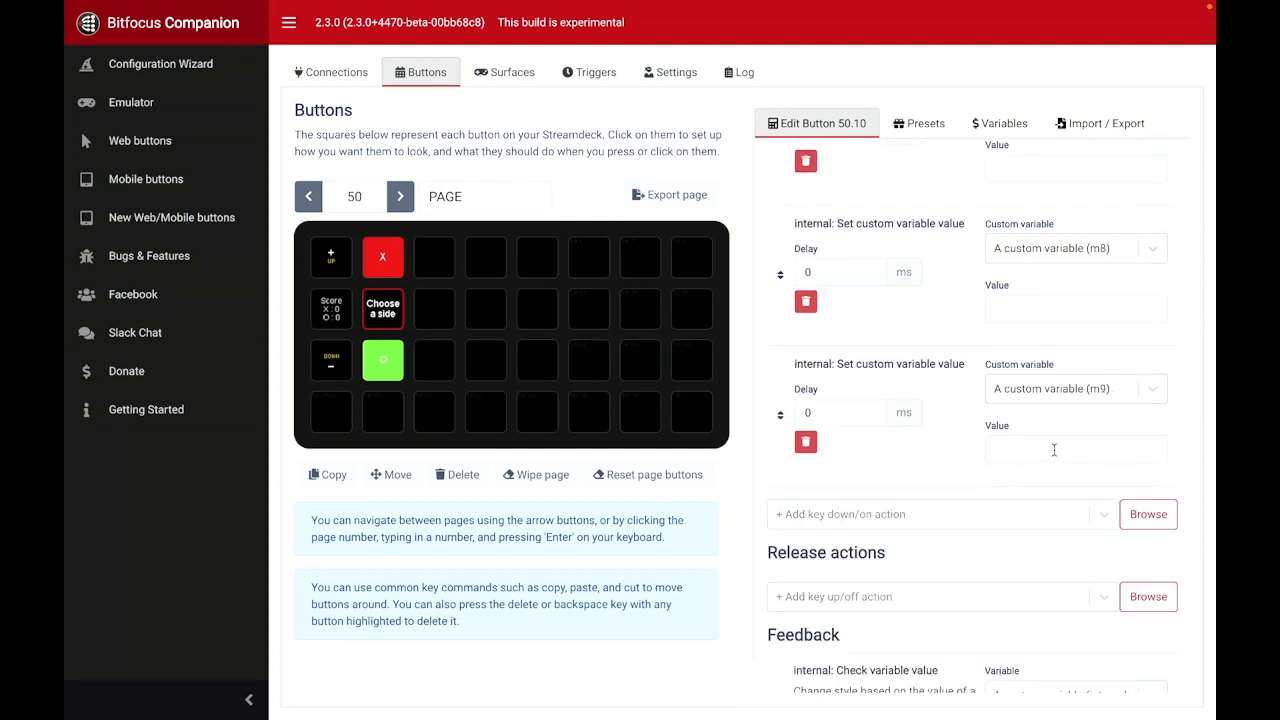
Step: Review the "Choose a side" button's variable-check feedbacks, including each one's variable, compared value and replacement button text
{"action": "scroll", "coordinate": [966, 437], "scroll_direction": "down", "scroll_amount": 5}
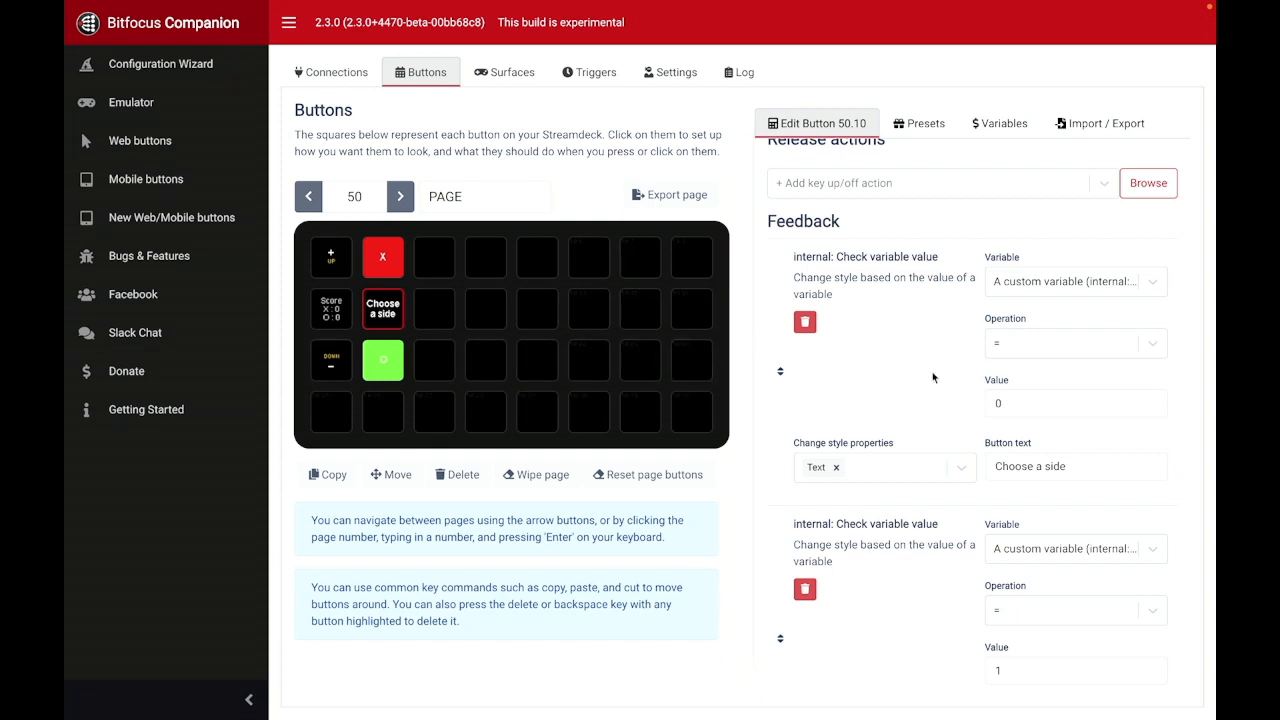
{"action": "left_click", "coordinate": [1099, 285]}
{"action": "left_click", "coordinate": [940, 430]}
{"action": "scroll", "coordinate": [927, 463], "scroll_direction": "down", "scroll_amount": 3}
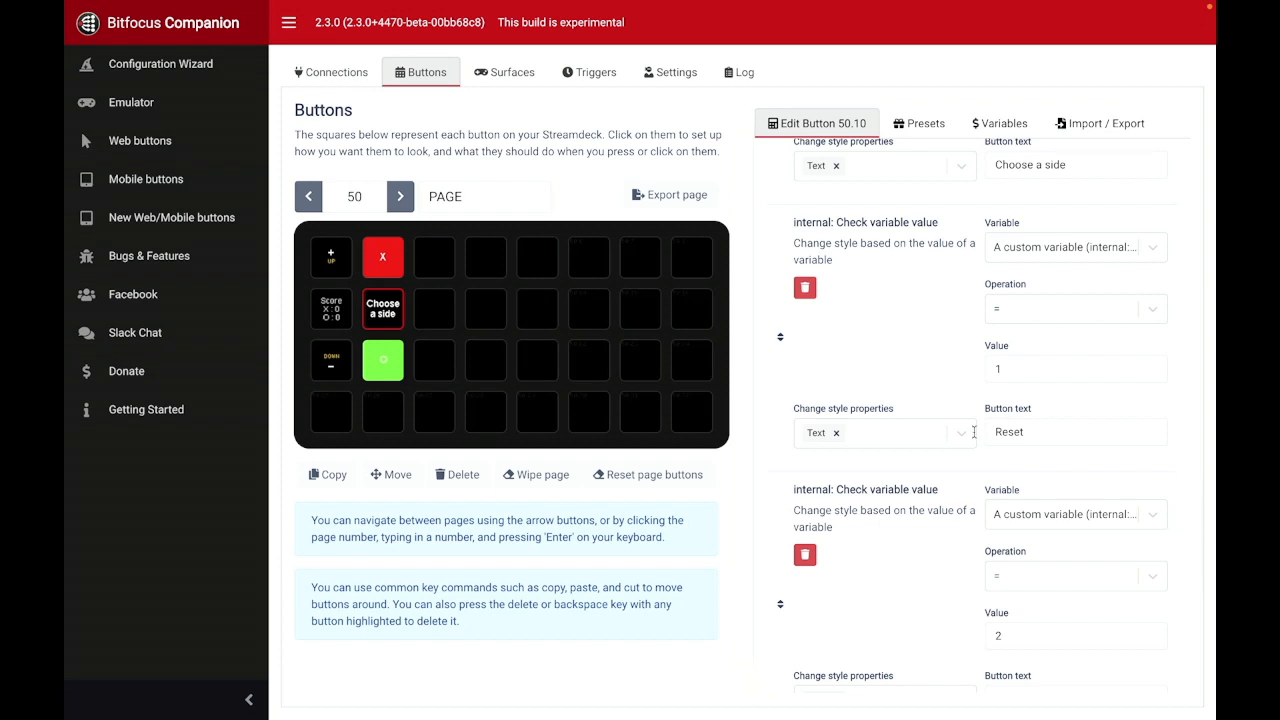
{"action": "scroll", "coordinate": [931, 416], "scroll_direction": "down", "scroll_amount": 3}
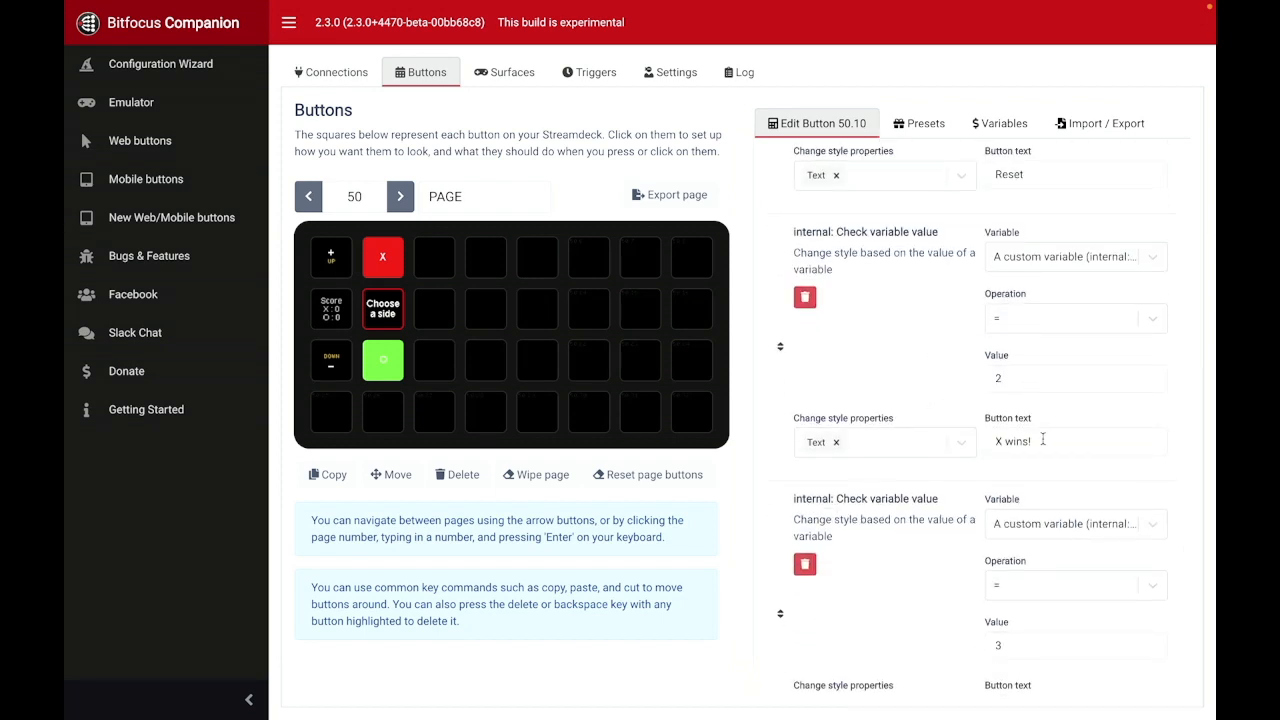
{"action": "scroll", "coordinate": [1025, 445], "scroll_direction": "down", "scroll_amount": 2}
{"action": "scroll", "coordinate": [1043, 512], "scroll_direction": "down", "scroll_amount": 3}
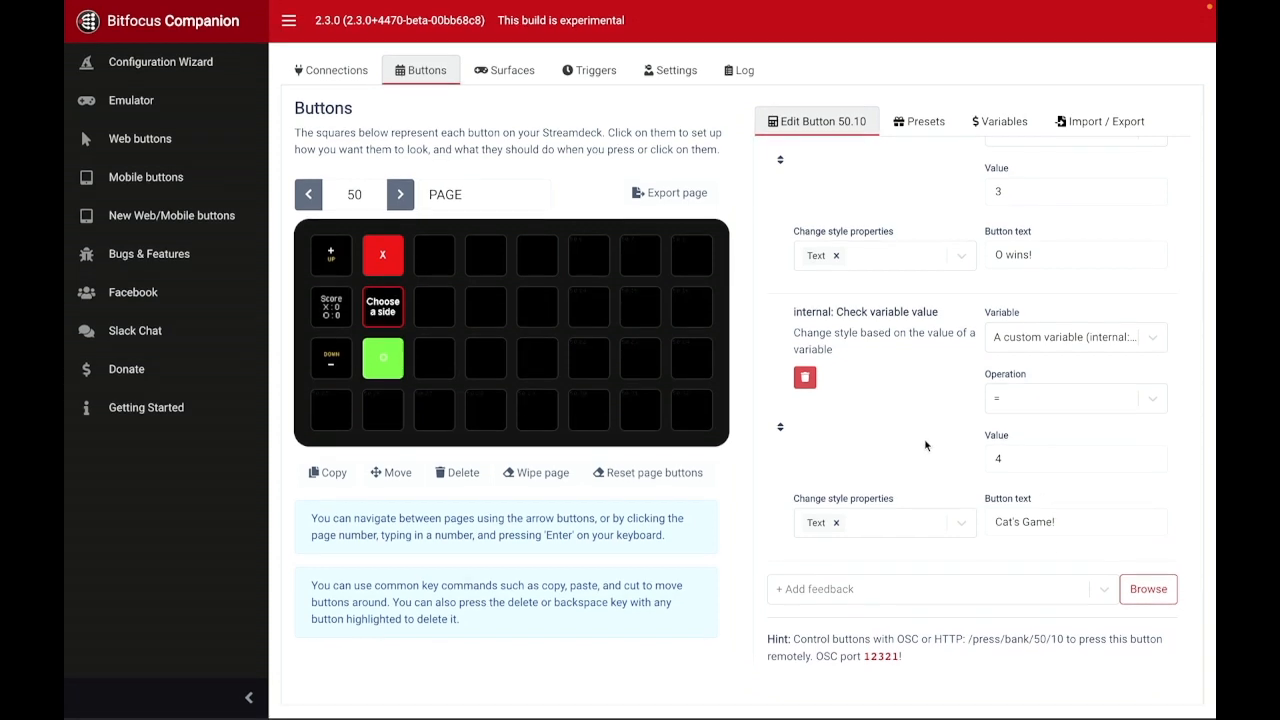
Step: Review the press and release actions of the X and O buttons on page 50, comparing the values they assign to the choose variable
{"action": "left_click", "coordinate": [388, 260]}
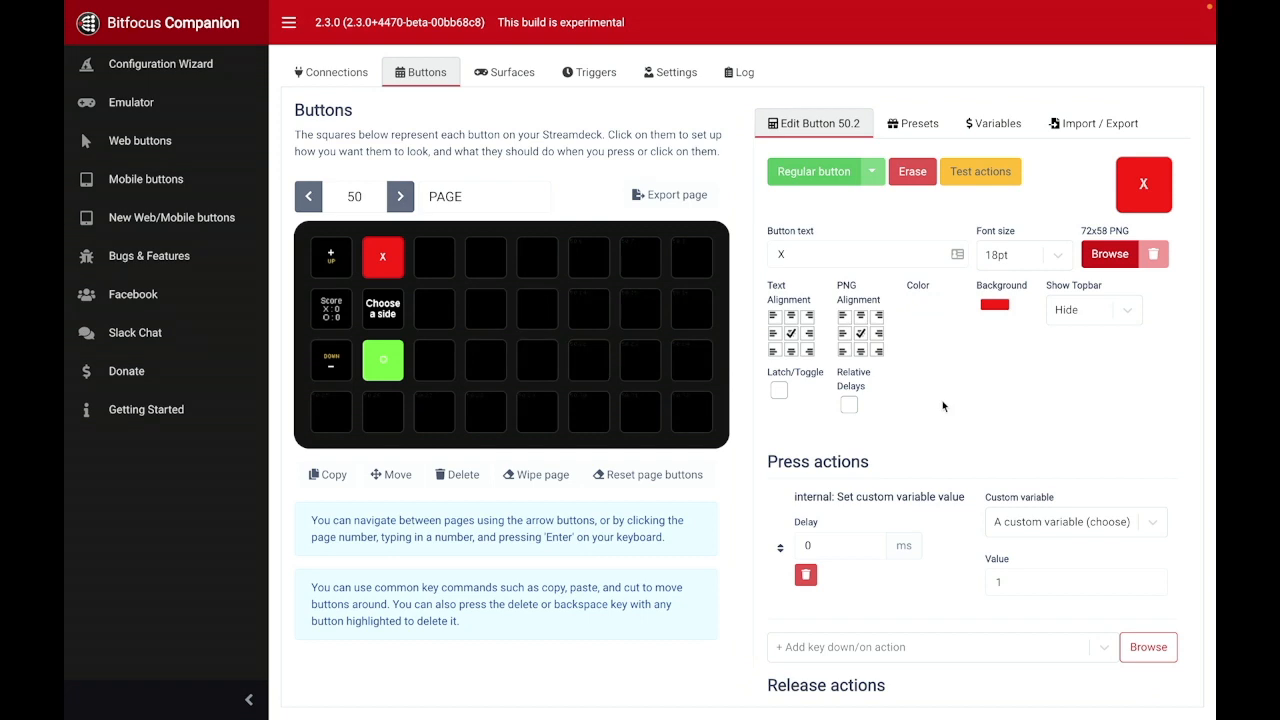
{"action": "scroll", "coordinate": [962, 437], "scroll_direction": "down", "scroll_amount": 5}
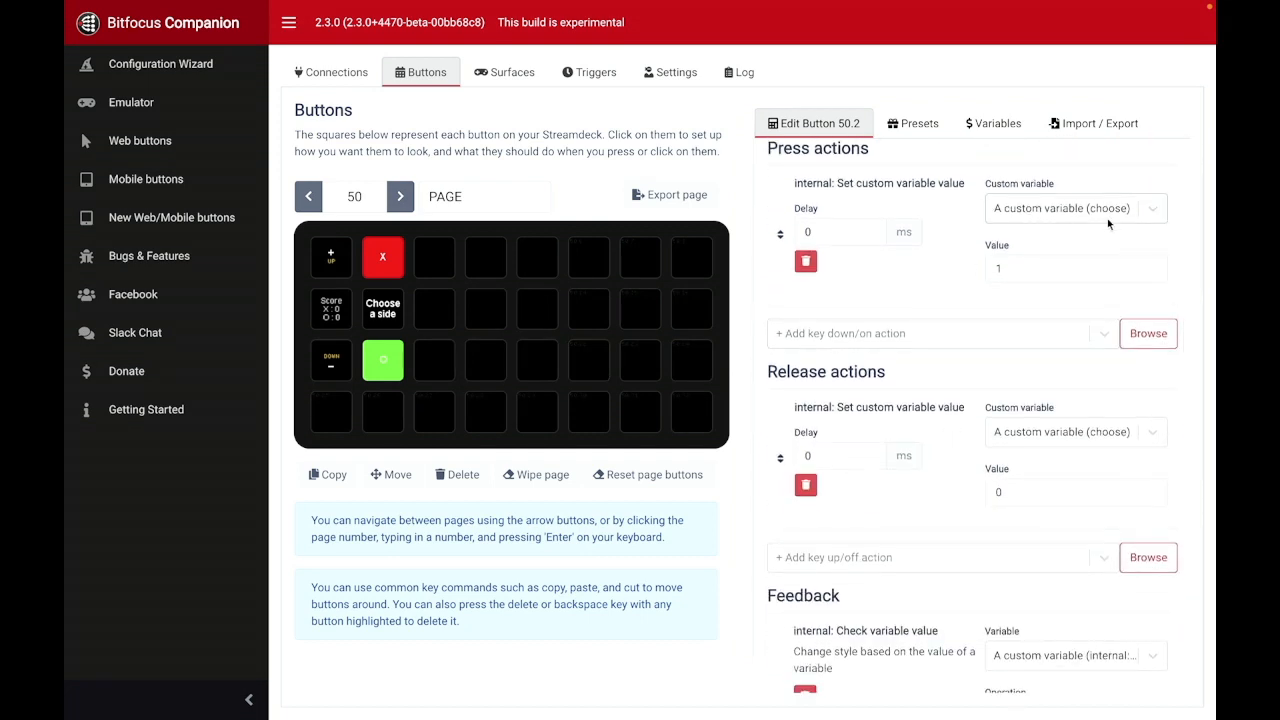
{"action": "left_click", "coordinate": [383, 360]}
{"action": "scroll", "coordinate": [985, 208], "scroll_direction": "down", "scroll_amount": 5}
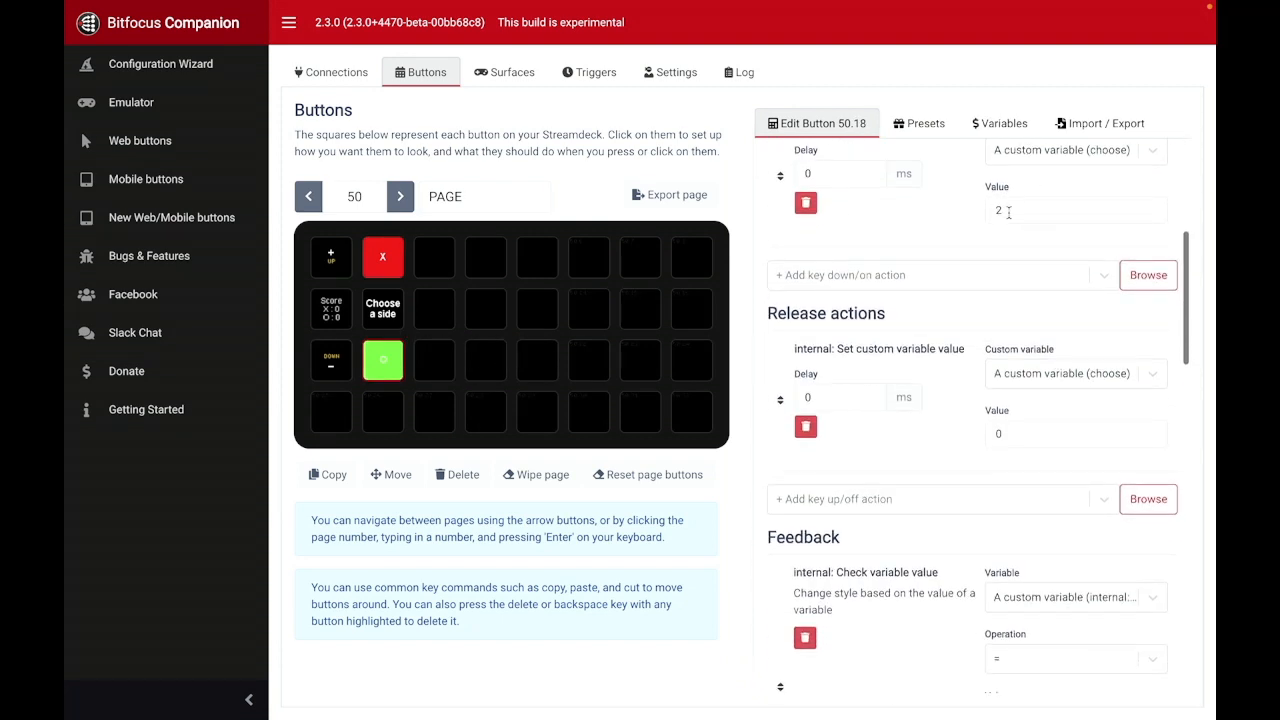
{"action": "scroll", "coordinate": [950, 255], "scroll_direction": "down", "scroll_amount": 3}
{"action": "scroll", "coordinate": [955, 248], "scroll_direction": "up", "scroll_amount": 1}
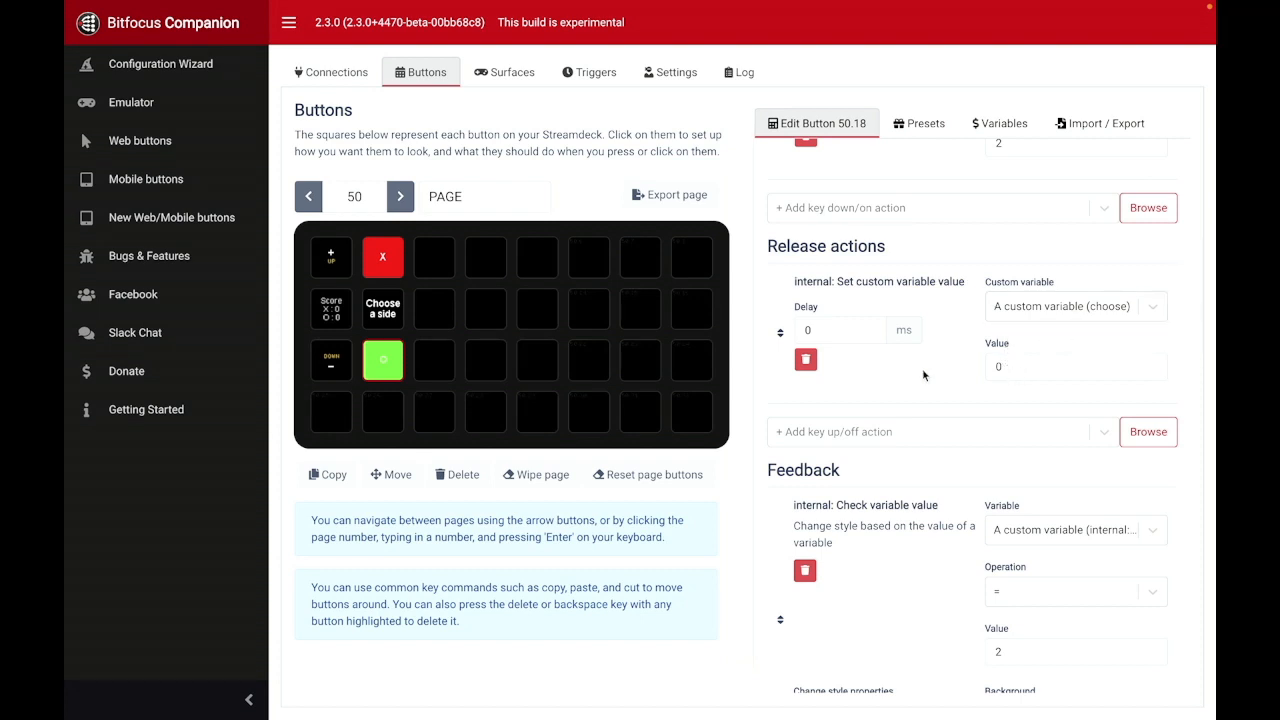
{"action": "scroll", "coordinate": [922, 375], "scroll_direction": "down", "scroll_amount": 2}
{"action": "scroll", "coordinate": [953, 257], "scroll_direction": "up", "scroll_amount": 1}
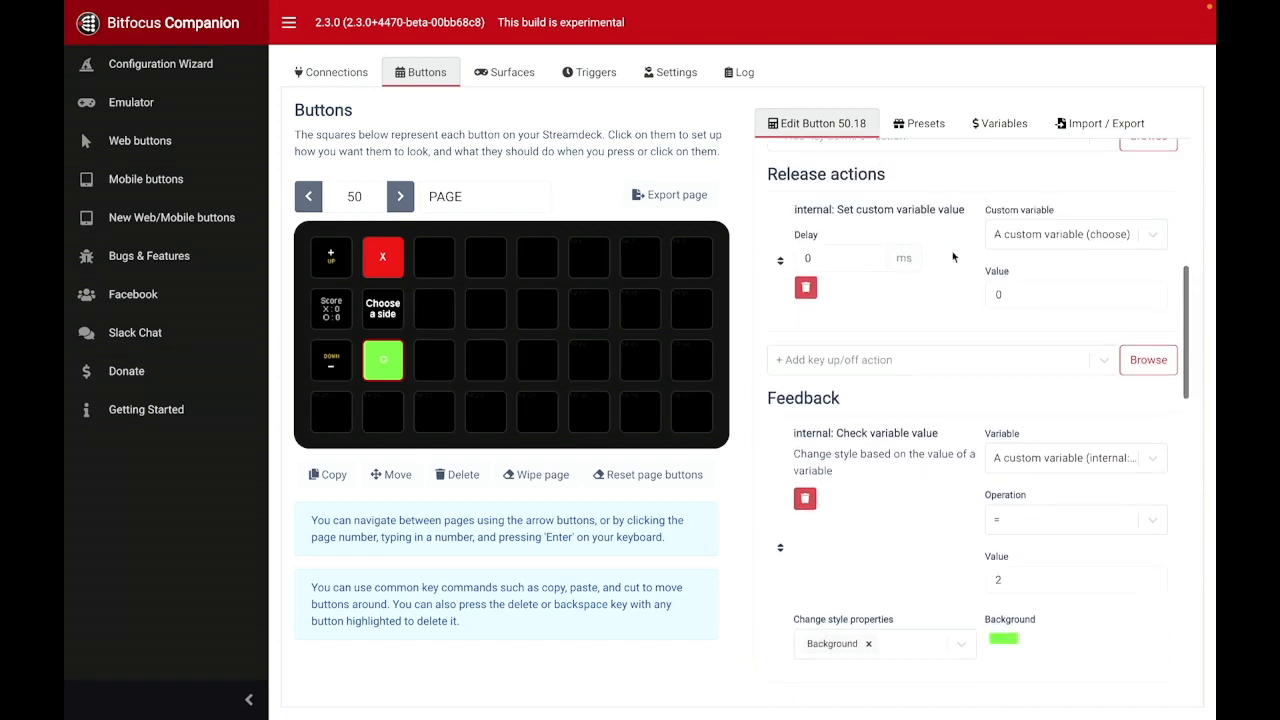
Step: Inspect the O button's first two variable-check feedbacks, including the variable list, compared values and background colors
{"action": "scroll", "coordinate": [953, 257], "scroll_direction": "down", "scroll_amount": 2}
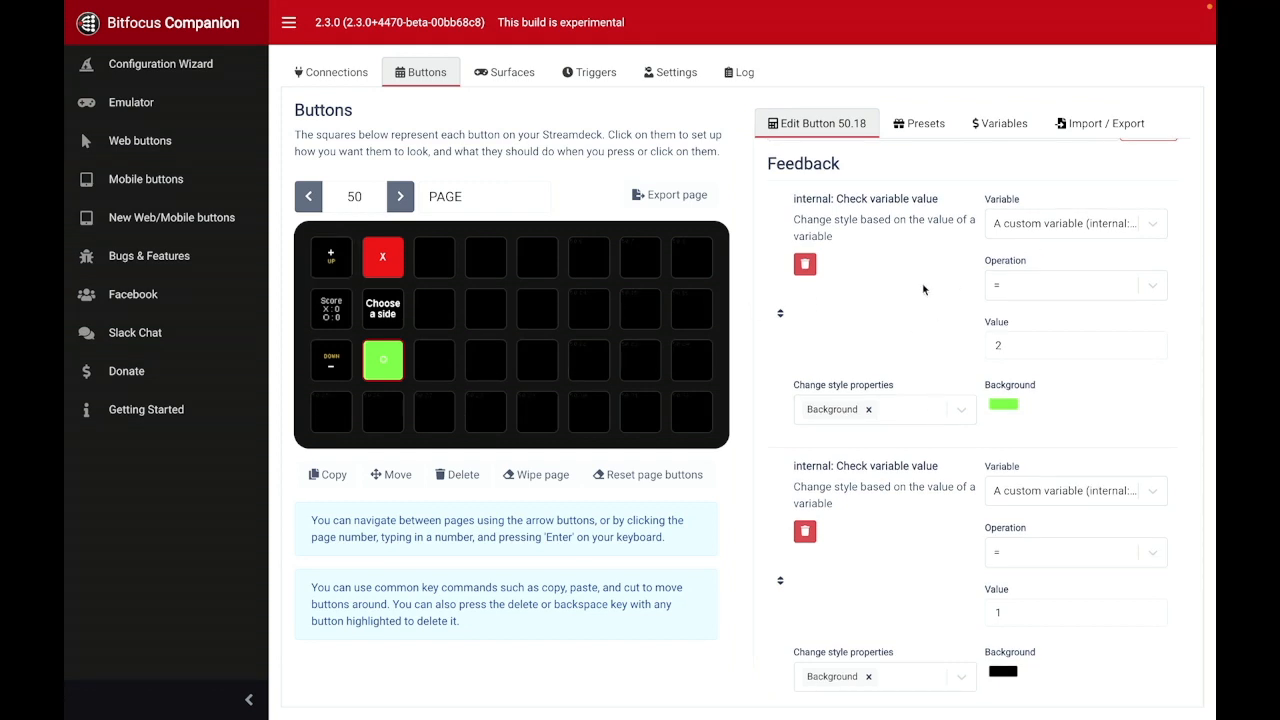
{"action": "left_click", "coordinate": [1091, 224]}
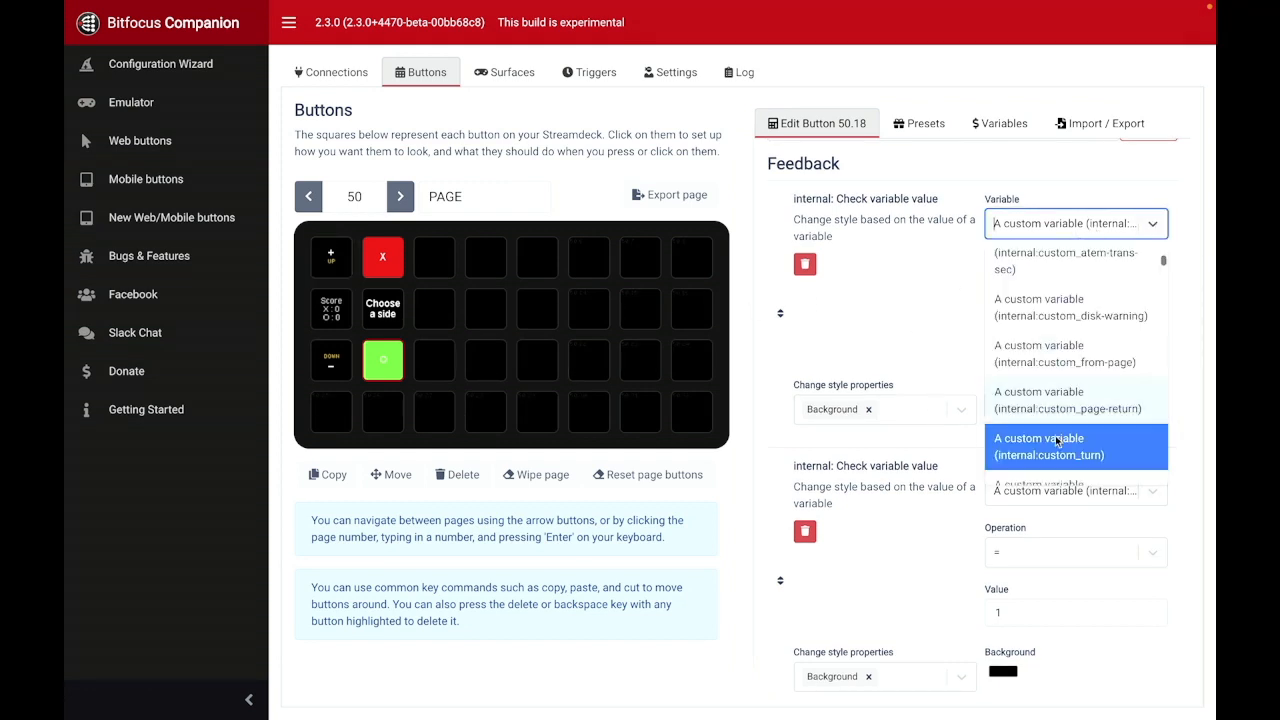
{"action": "left_click", "coordinate": [949, 306]}
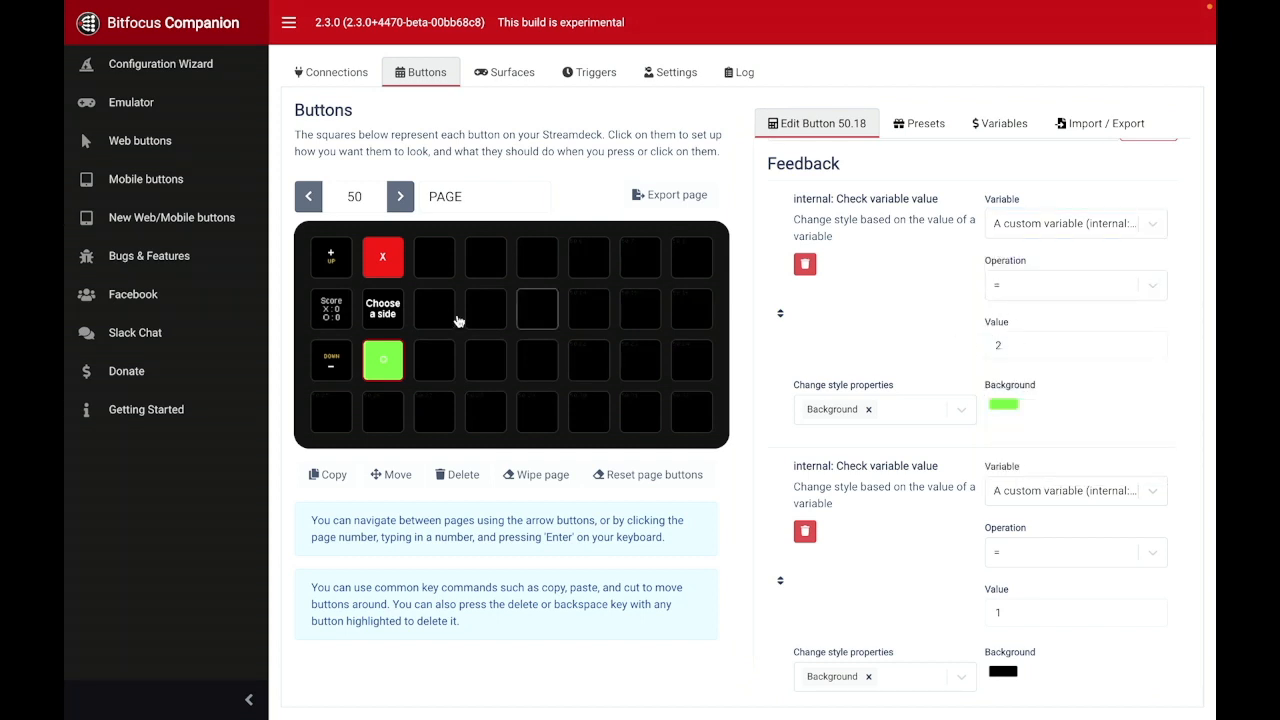
{"action": "scroll", "coordinate": [1004, 425], "scroll_direction": "down", "scroll_amount": 3}
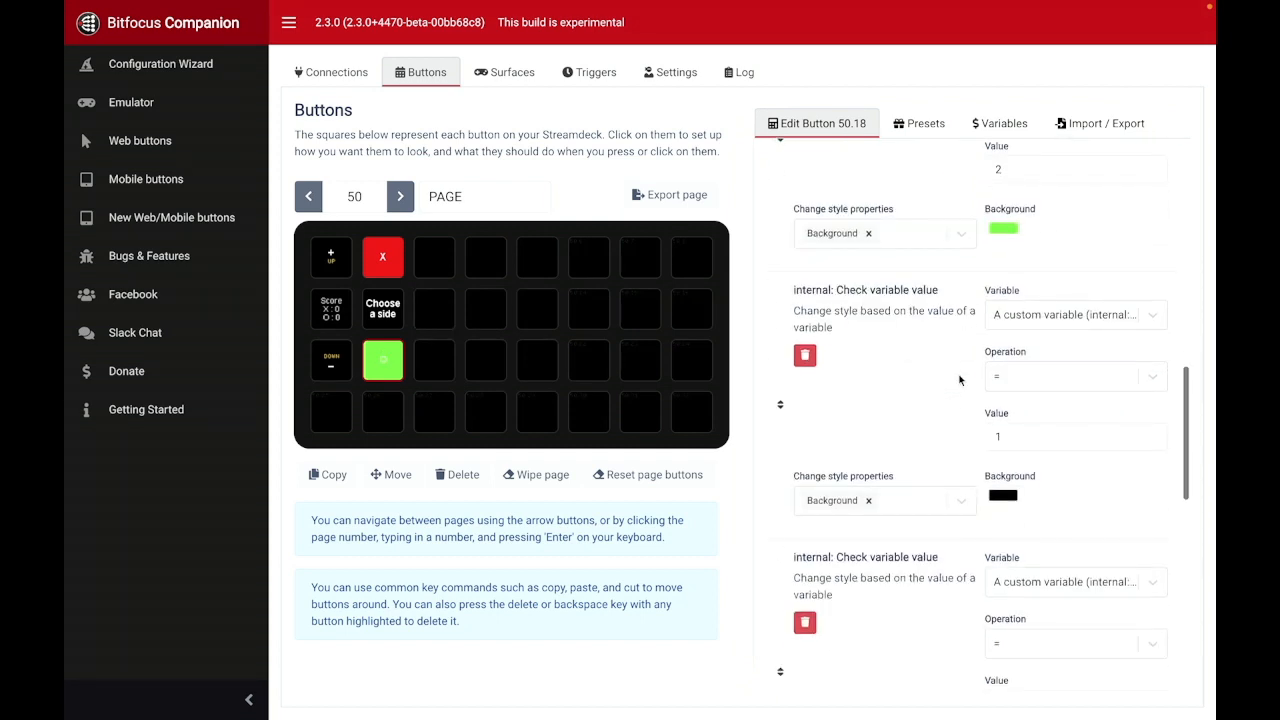
{"action": "left_click", "coordinate": [999, 436]}
{"action": "type", "text": "1"}
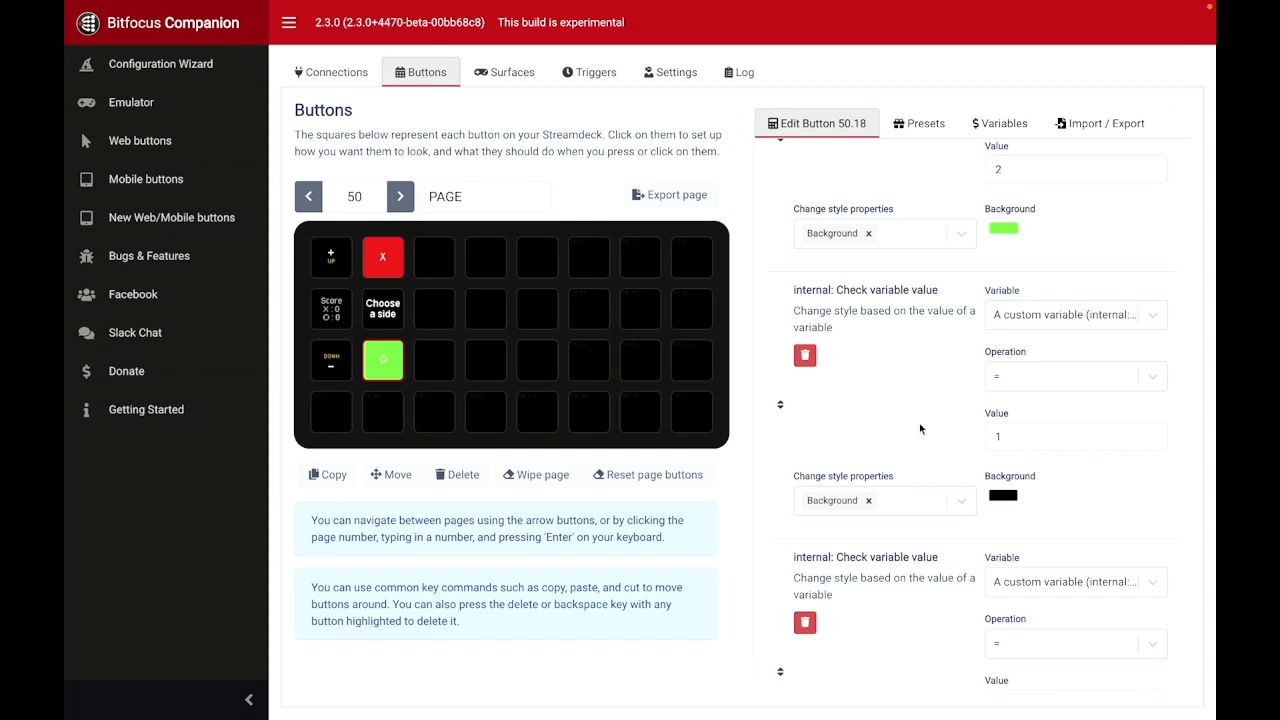
Step: Examine the O button's remaining variable-check feedbacks down to the last one, checking each one's variable, compared value and background color
{"action": "scroll", "coordinate": [920, 428], "scroll_direction": "down", "scroll_amount": 4}
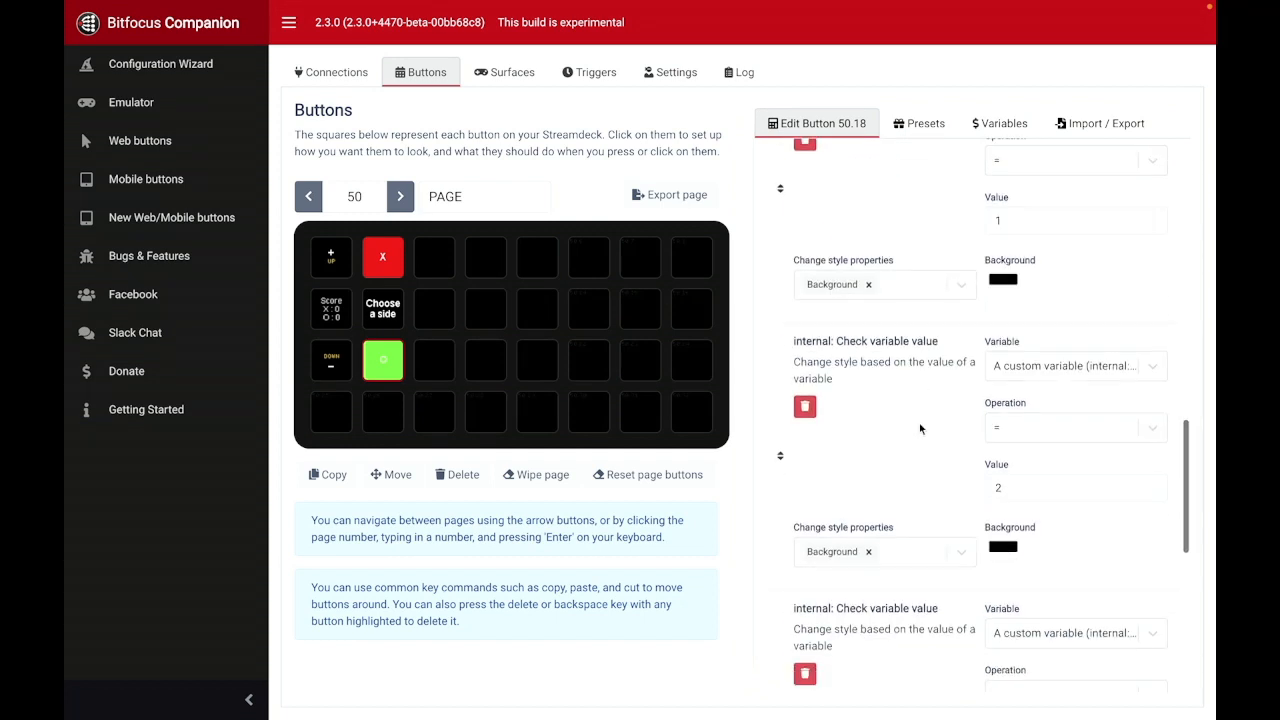
{"action": "left_click", "coordinate": [1030, 372]}
{"action": "left_click", "coordinate": [1035, 590]}
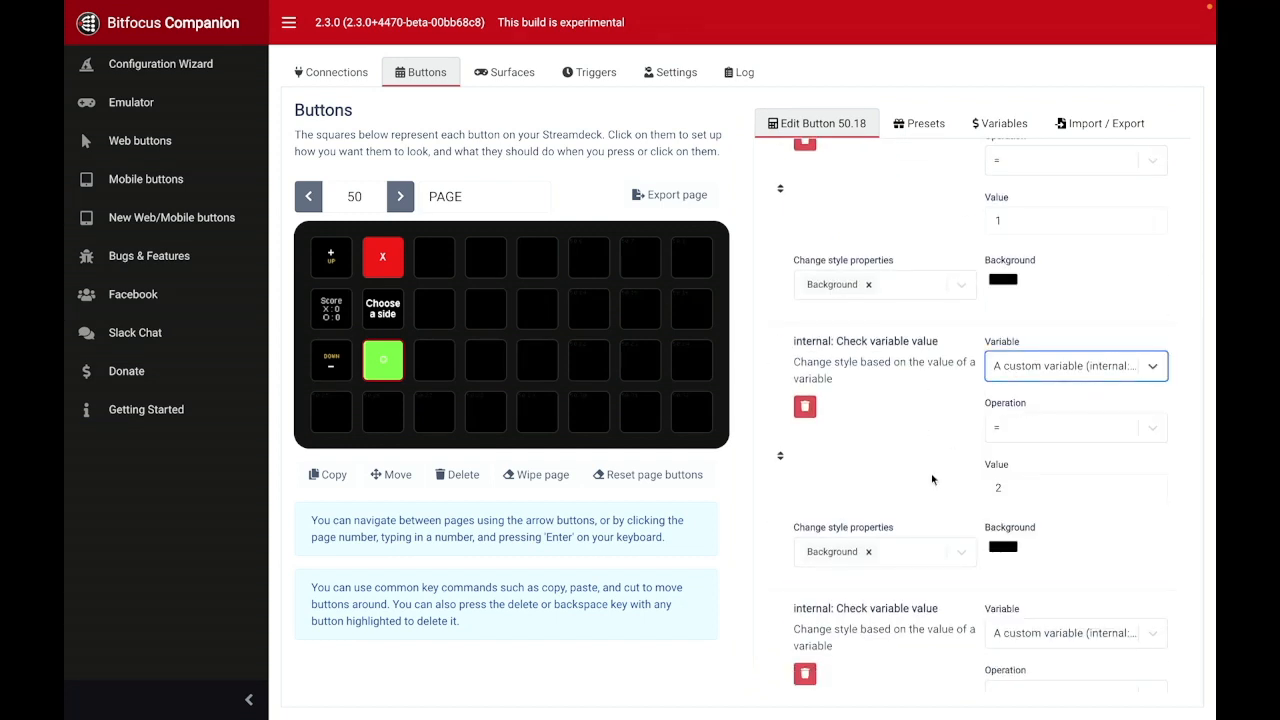
{"action": "scroll", "coordinate": [1012, 383], "scroll_direction": "down", "scroll_amount": 2}
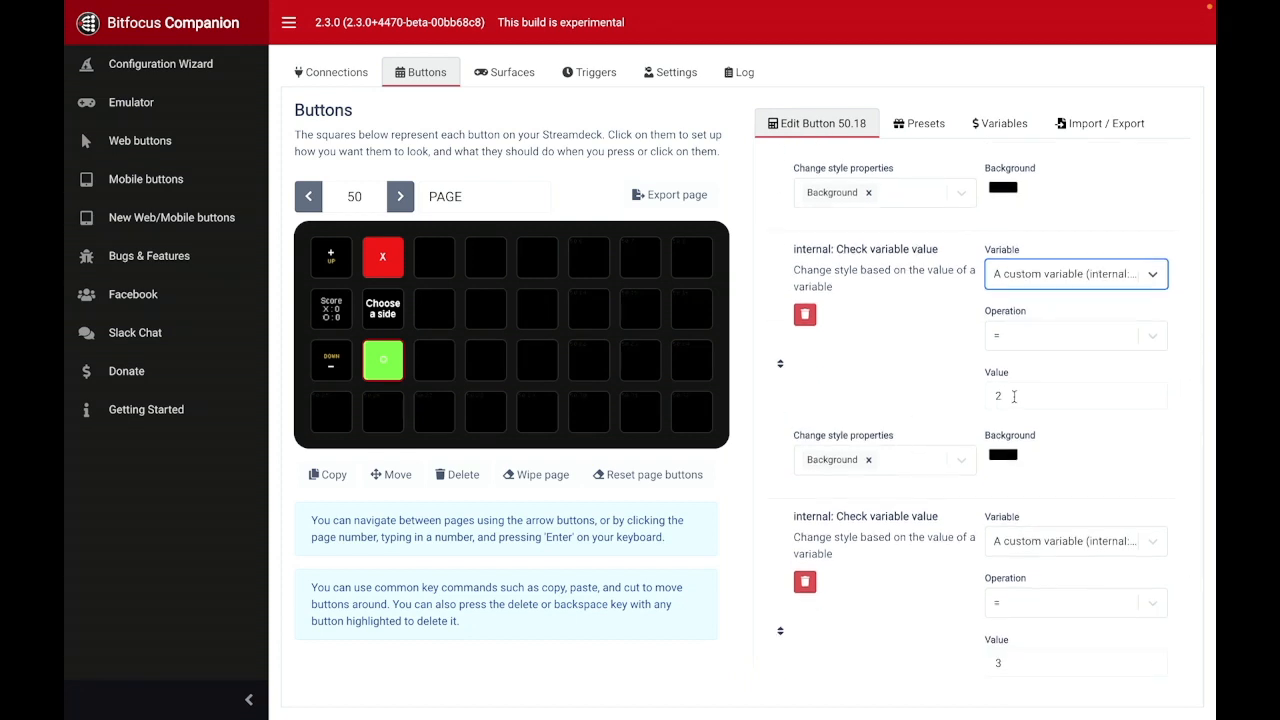
{"action": "scroll", "coordinate": [1014, 396], "scroll_direction": "down", "scroll_amount": 5}
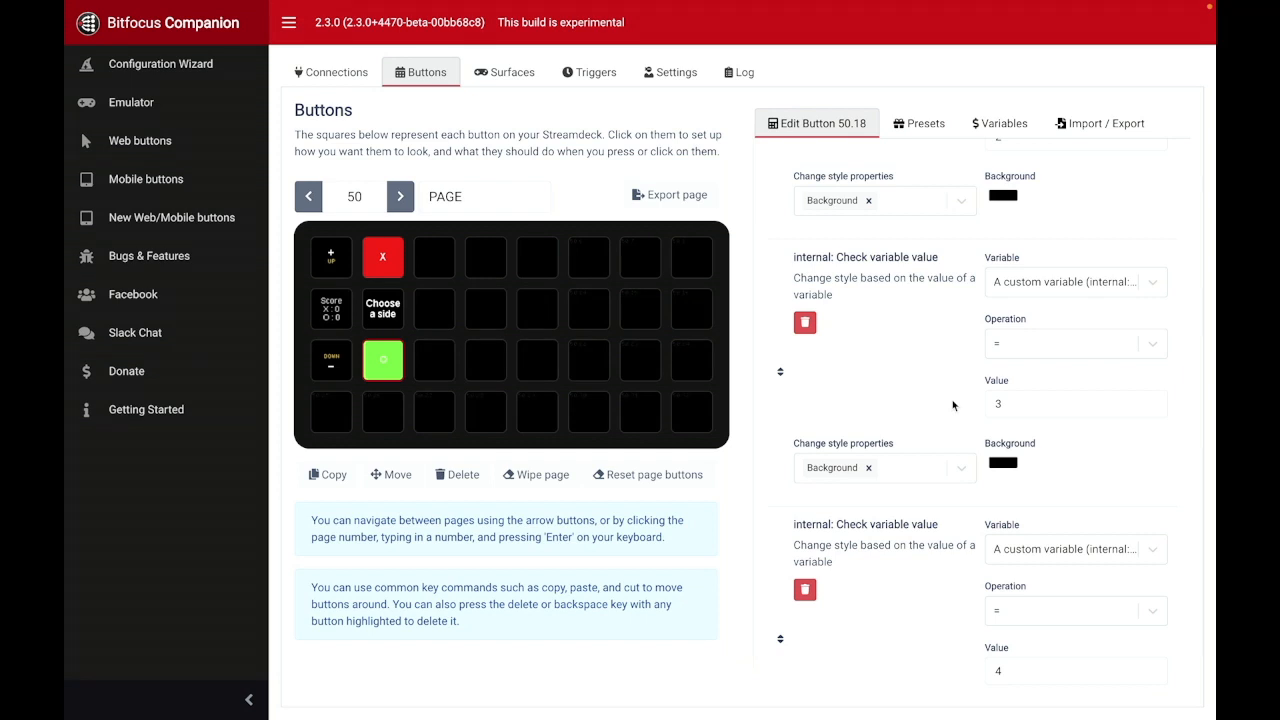
{"action": "scroll", "coordinate": [953, 405], "scroll_direction": "down", "scroll_amount": 4}
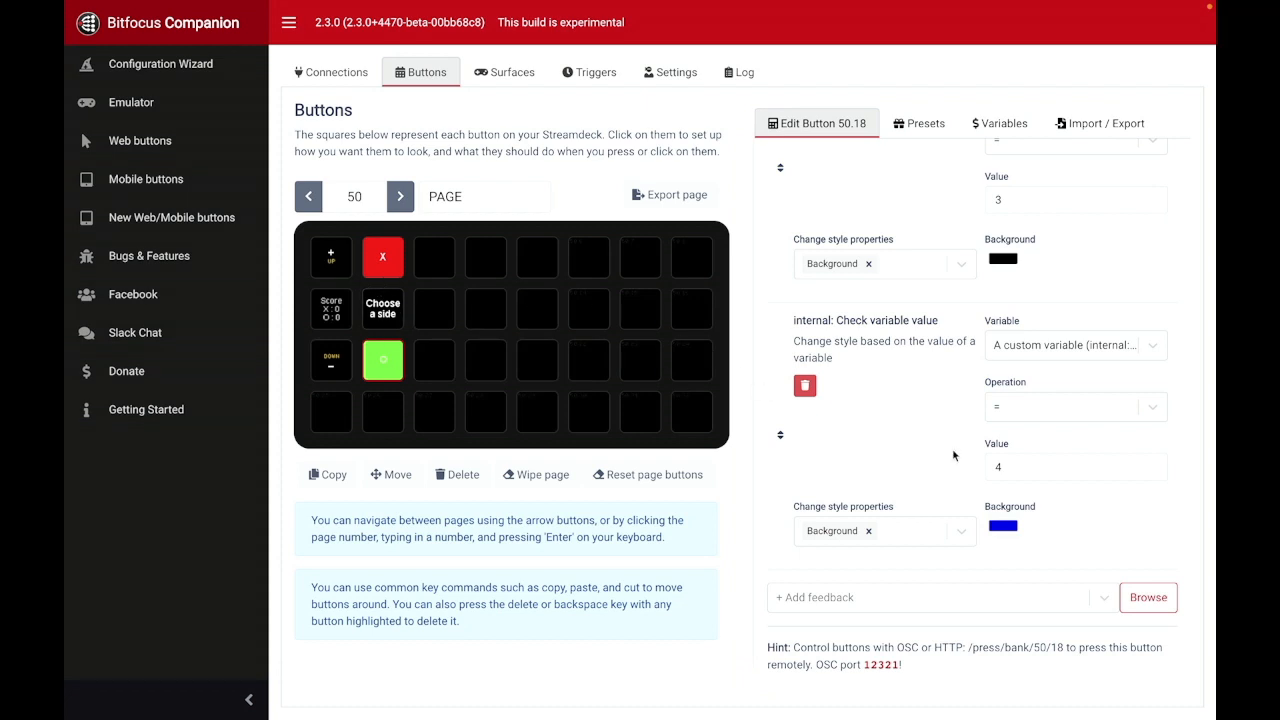
{"action": "scroll", "coordinate": [880, 440], "scroll_direction": "up", "scroll_amount": 1}
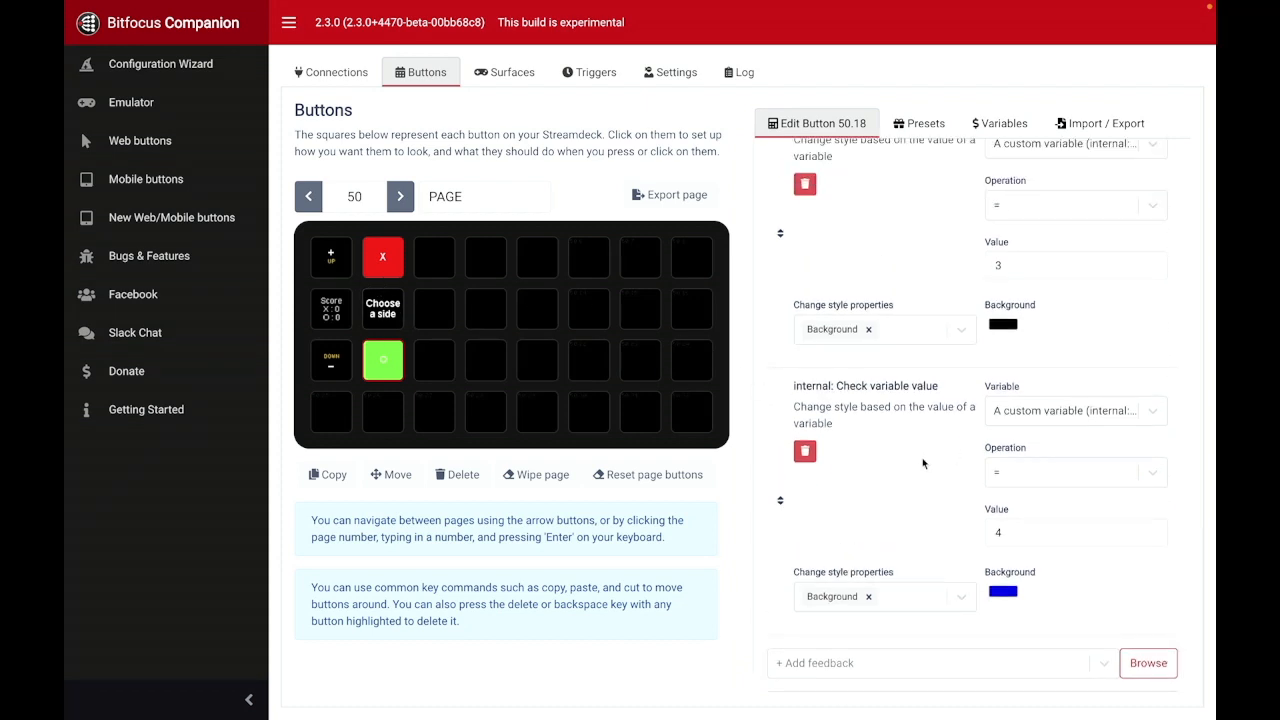
Step: Open the grid cell buttons 50.3, 50.4, 50.5 and 50.11 and review their marker-variable text and grid-variable press and release actions
{"action": "left_click", "coordinate": [432, 264]}
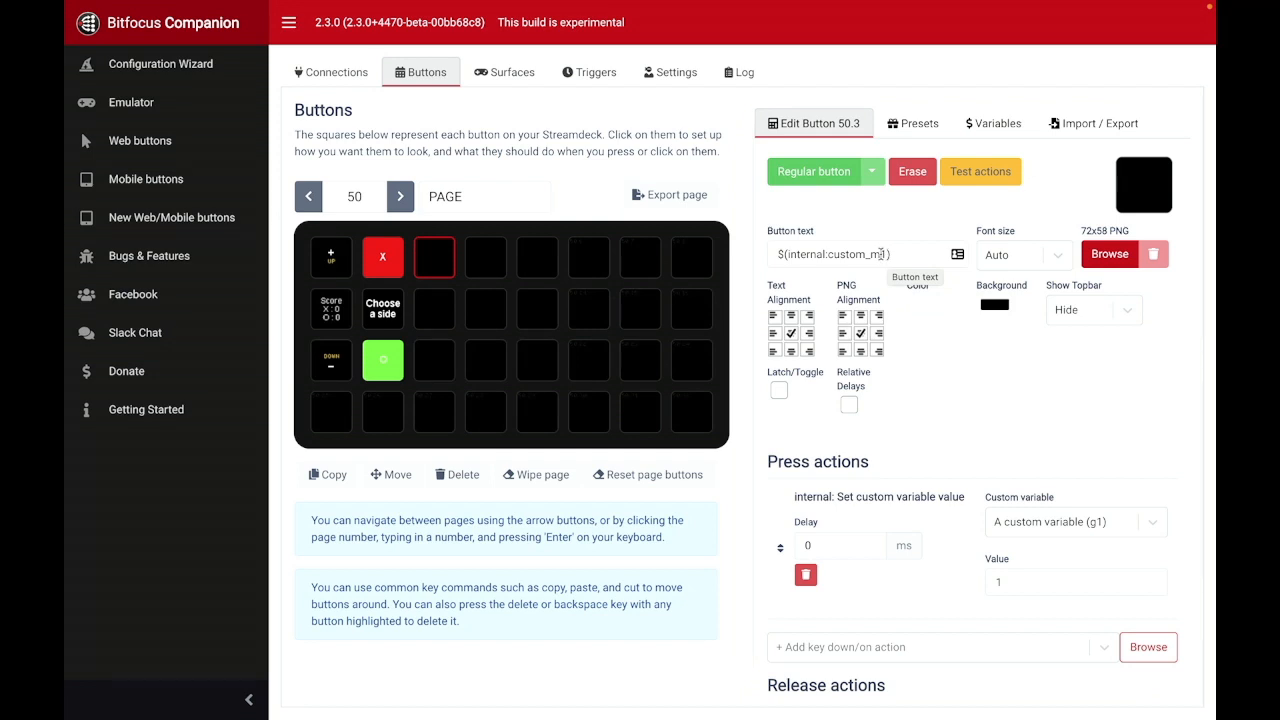
{"action": "left_click", "coordinate": [486, 255]}
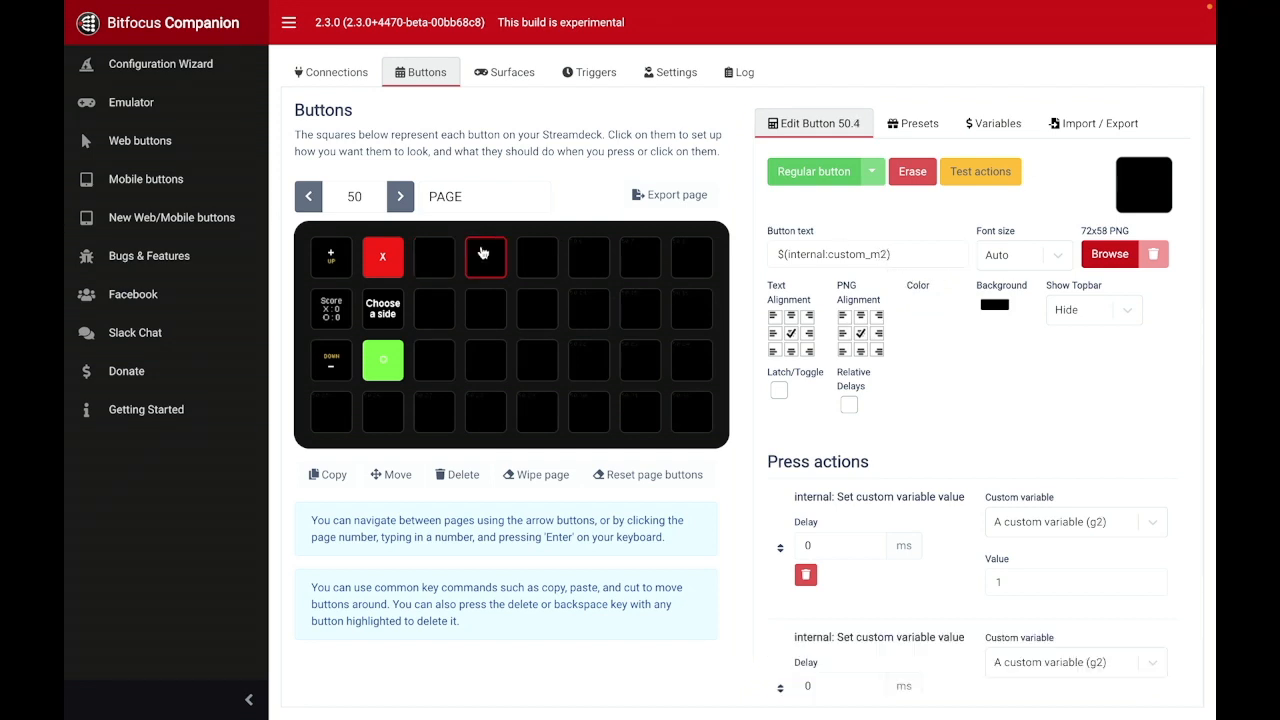
{"action": "left_click", "coordinate": [530, 270]}
{"action": "scroll", "coordinate": [950, 410], "scroll_direction": "down", "scroll_amount": 2}
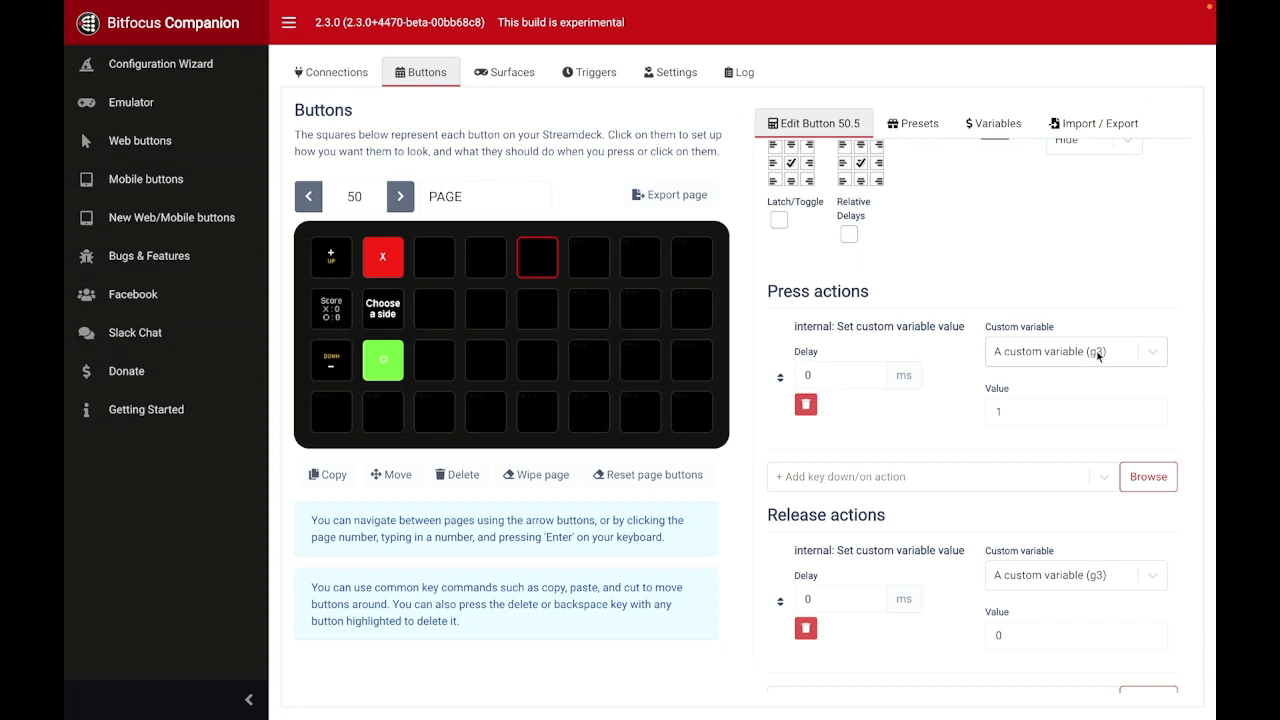
{"action": "scroll", "coordinate": [913, 460], "scroll_direction": "down", "scroll_amount": 2}
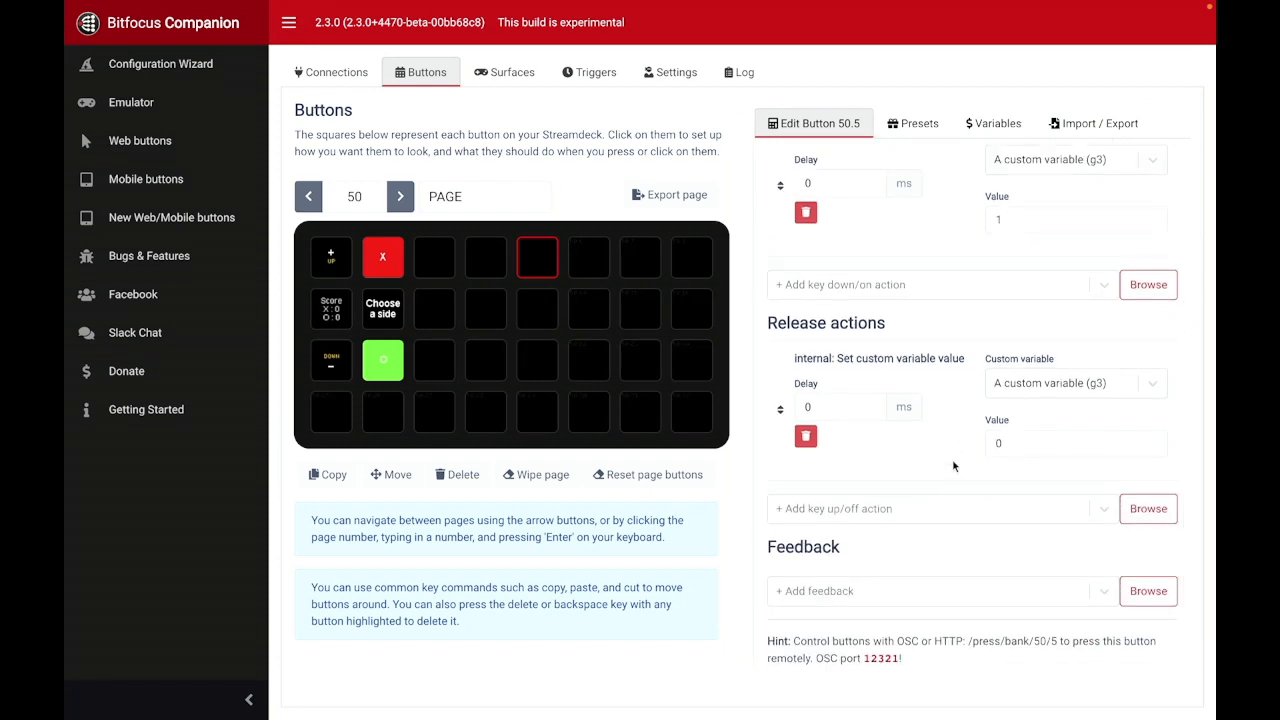
{"action": "scroll", "coordinate": [952, 459], "scroll_direction": "up", "scroll_amount": 4}
{"action": "scroll", "coordinate": [953, 474], "scroll_direction": "down", "scroll_amount": 4}
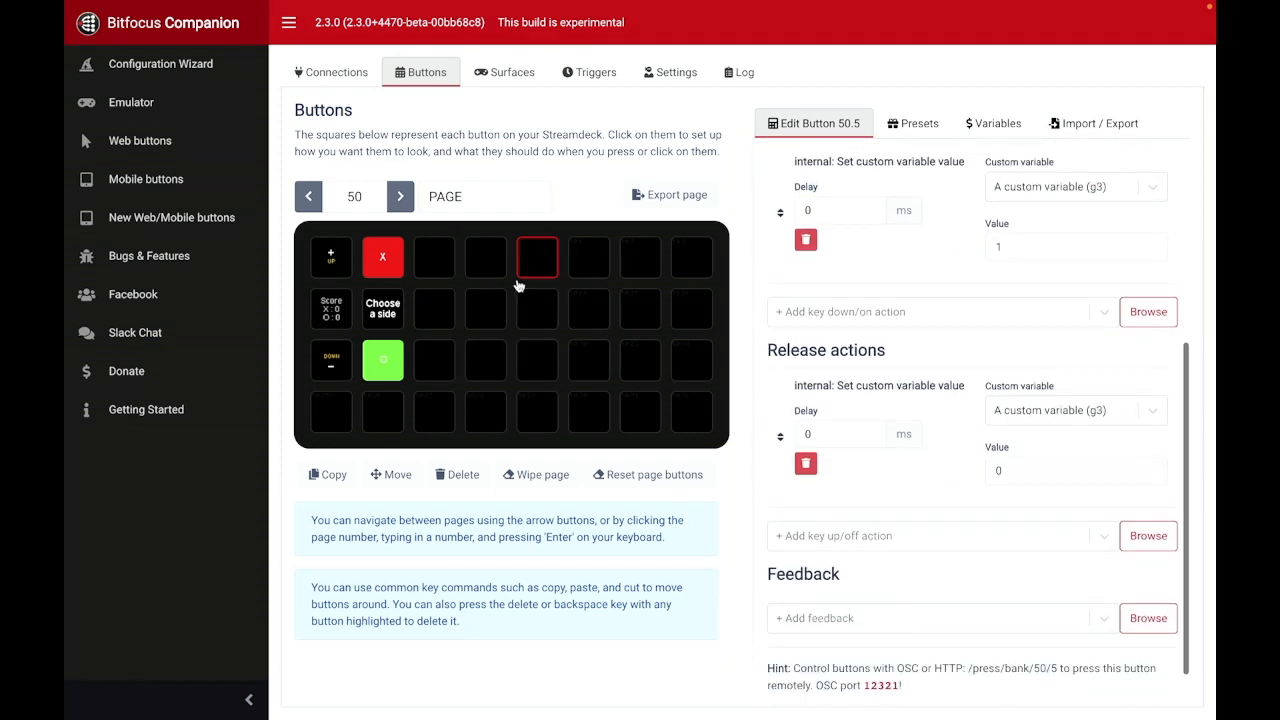
{"action": "left_click", "coordinate": [428, 317]}
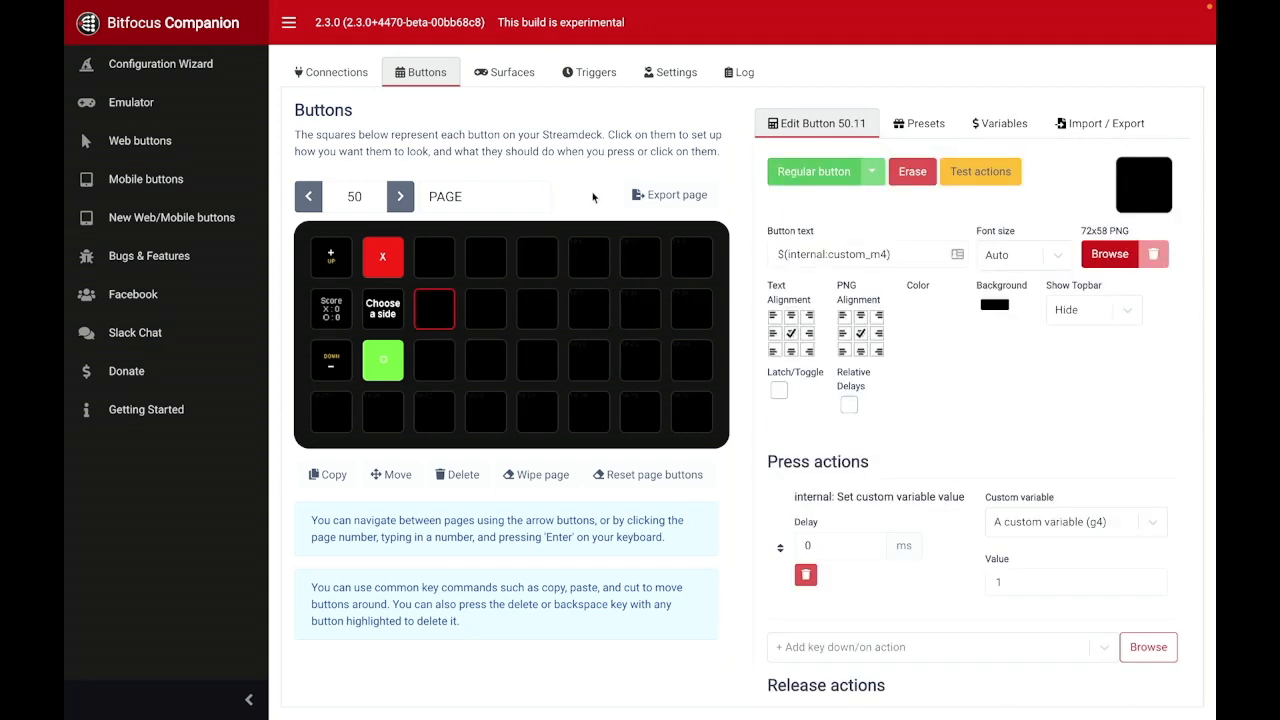
Step: Open the triggers list and look through the Win, State, Who's Turn and Choose triggers to find Choose X
{"action": "left_click", "coordinate": [604, 80]}
{"action": "scroll", "coordinate": [670, 372], "scroll_direction": "up", "scroll_amount": 12}
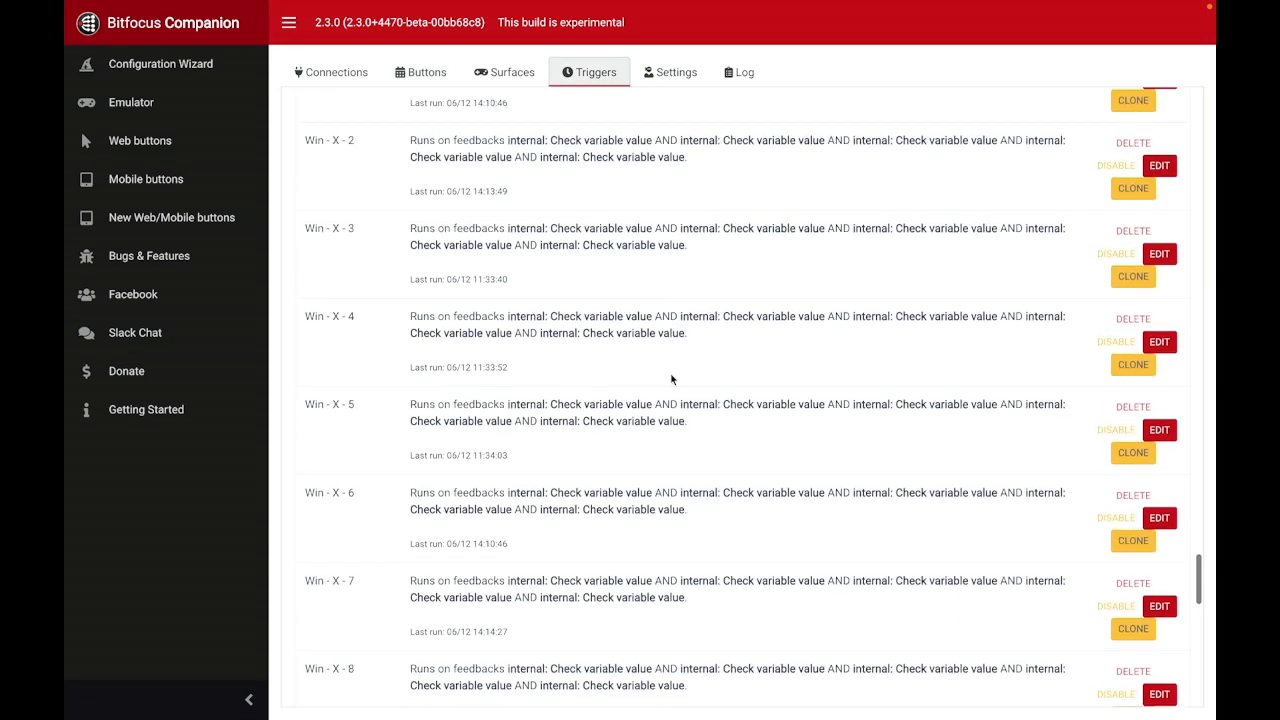
{"action": "scroll", "coordinate": [672, 378], "scroll_direction": "up", "scroll_amount": 15}
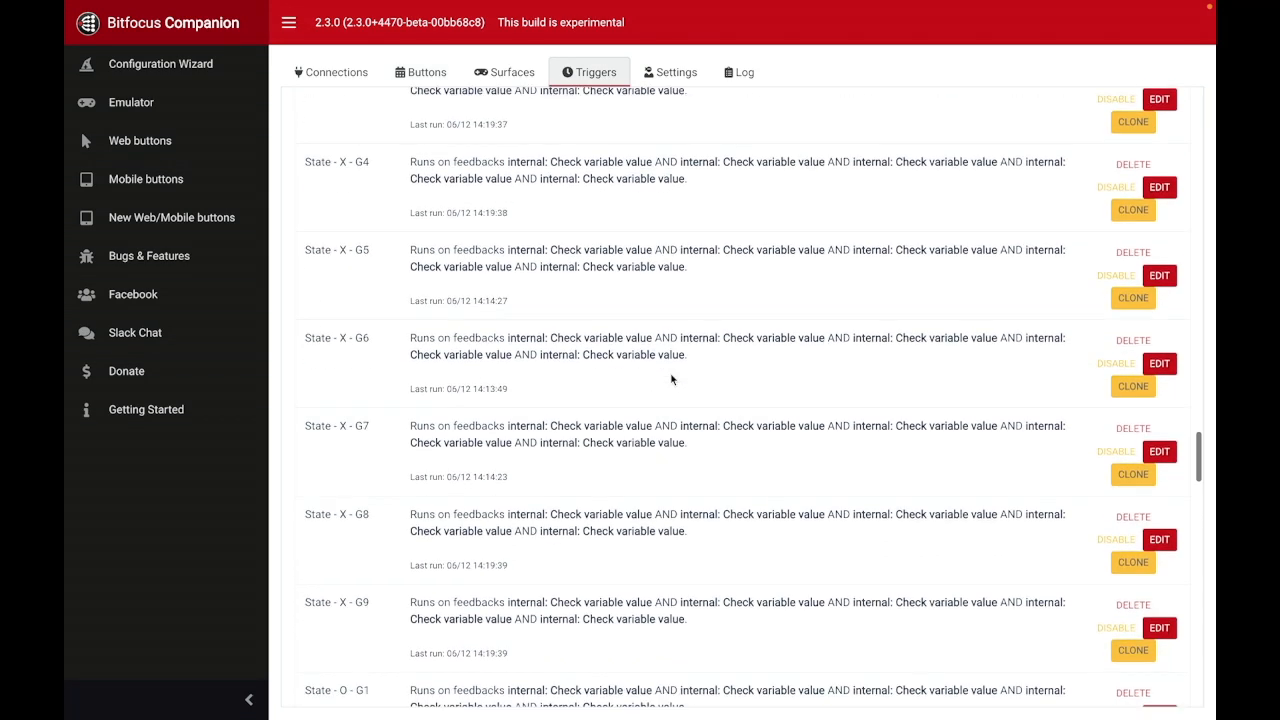
{"action": "scroll", "coordinate": [670, 372], "scroll_direction": "up", "scroll_amount": 6}
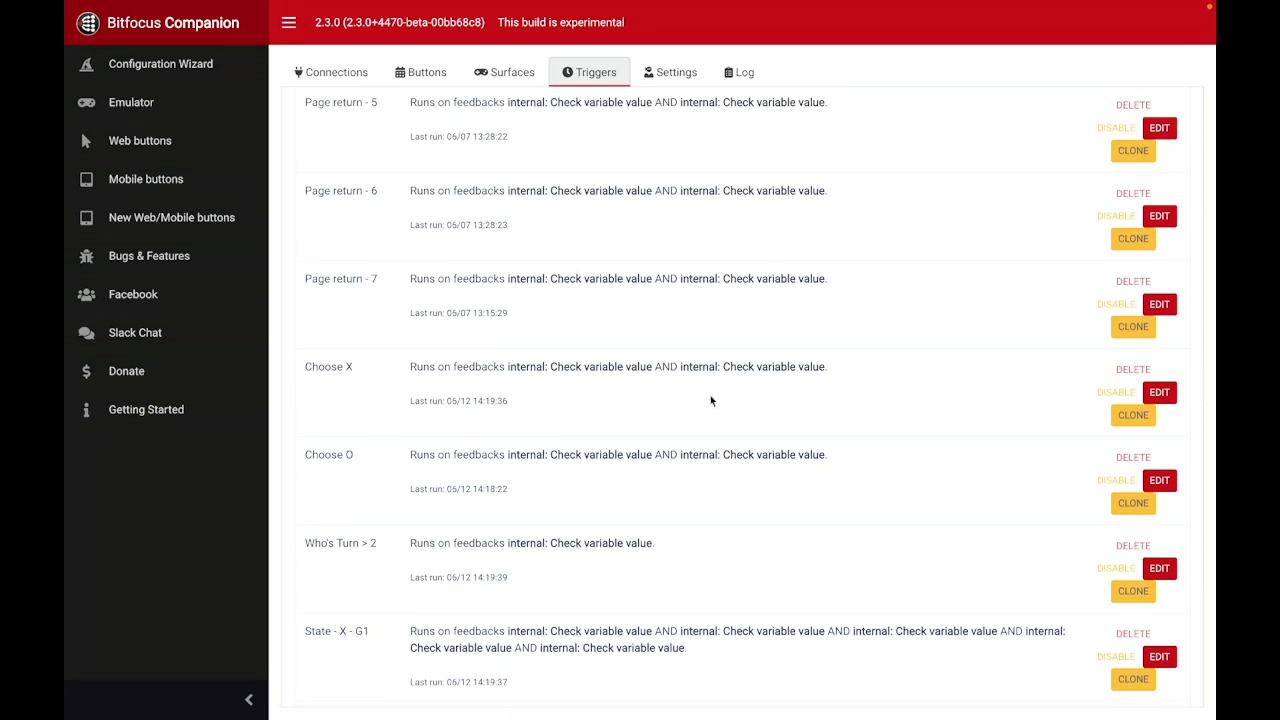
{"action": "scroll", "coordinate": [760, 392], "scroll_direction": "down", "scroll_amount": 1}
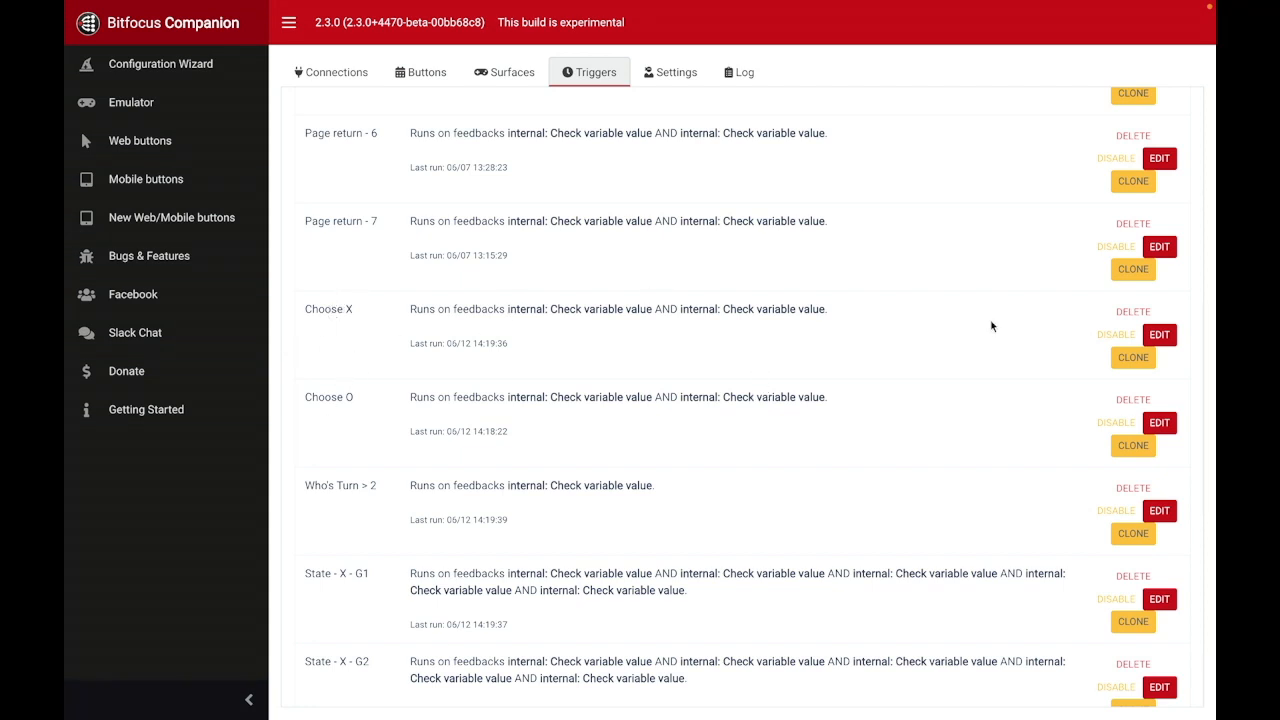
Step: Open the Choose X trigger for editing and review its choose and gamestate conditions, variable-setting actions and button background color action
{"action": "left_click", "coordinate": [1162, 336]}
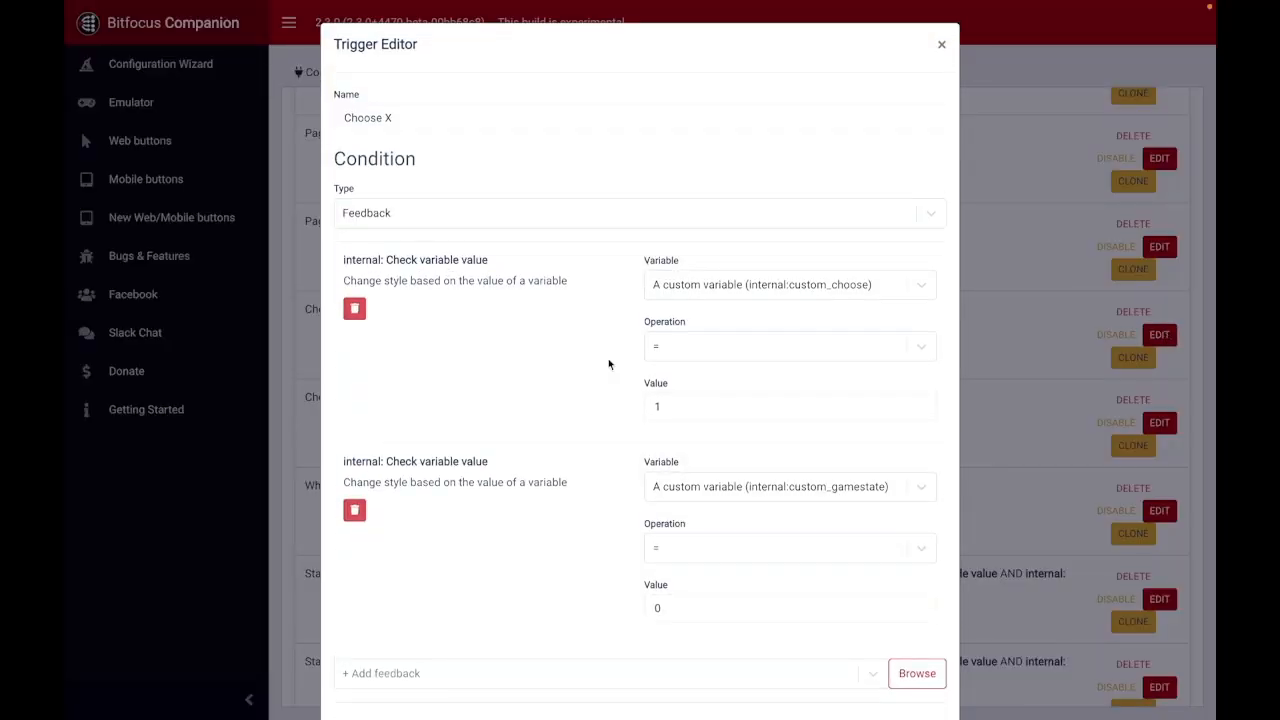
{"action": "scroll", "coordinate": [591, 296], "scroll_direction": "down", "scroll_amount": 1}
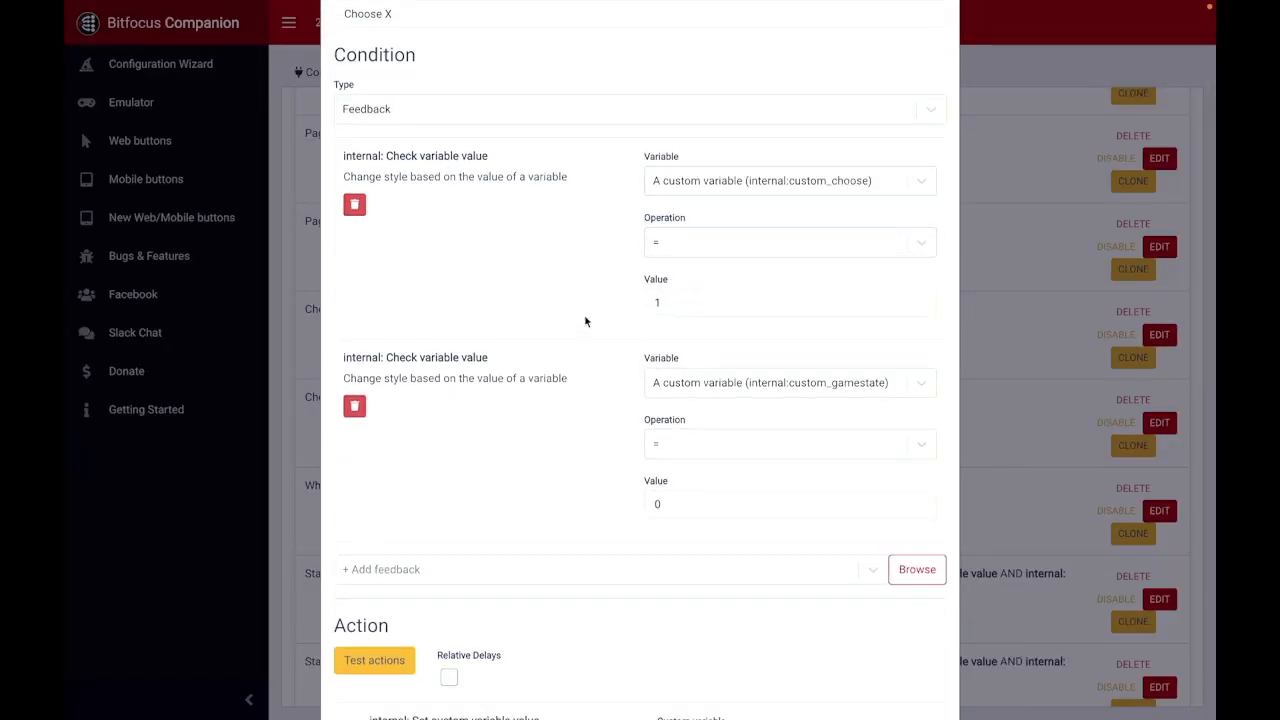
{"action": "scroll", "coordinate": [586, 321], "scroll_direction": "down", "scroll_amount": 1}
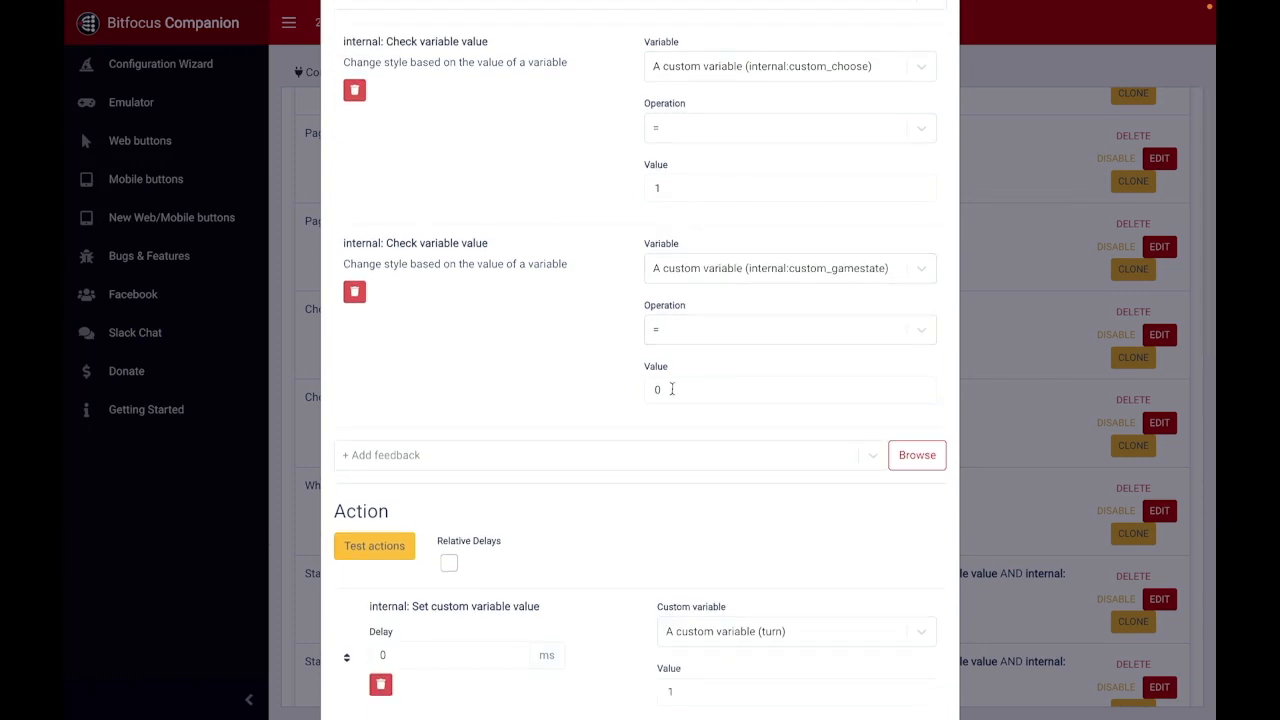
{"action": "scroll", "coordinate": [598, 376], "scroll_direction": "down", "scroll_amount": 3}
{"action": "scroll", "coordinate": [569, 231], "scroll_direction": "down", "scroll_amount": 2}
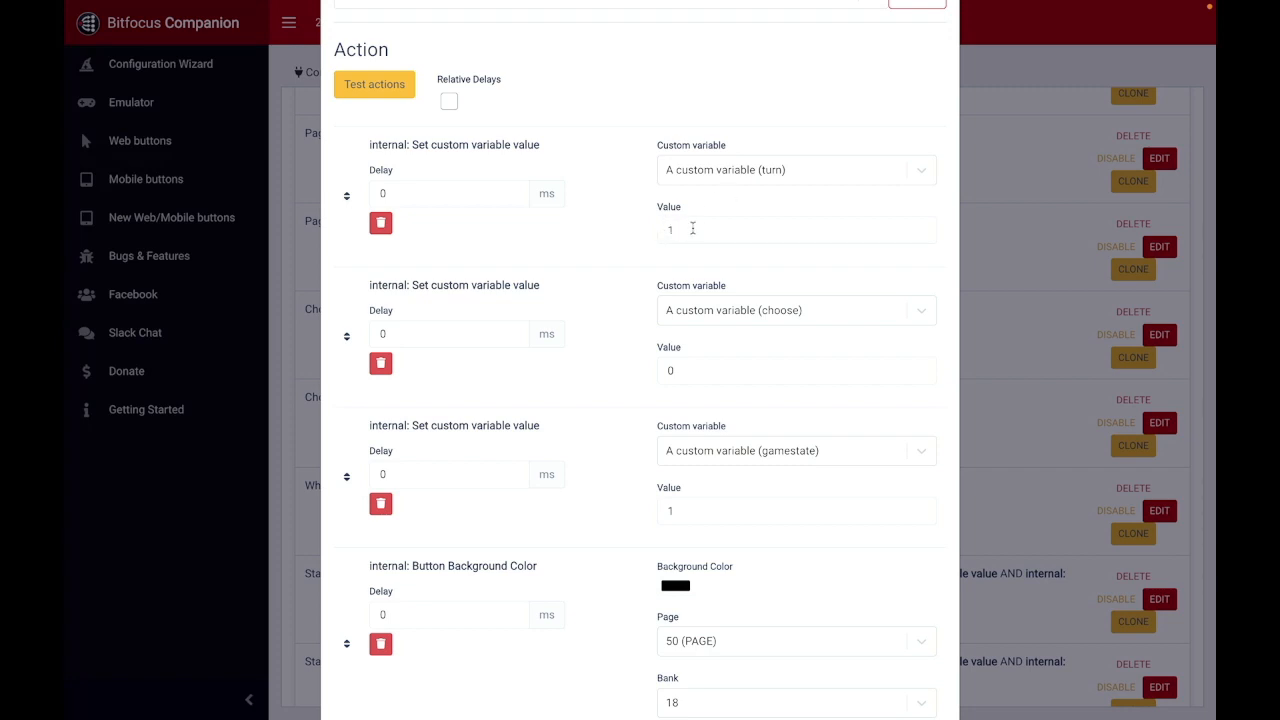
{"action": "scroll", "coordinate": [631, 240], "scroll_direction": "down", "scroll_amount": 1}
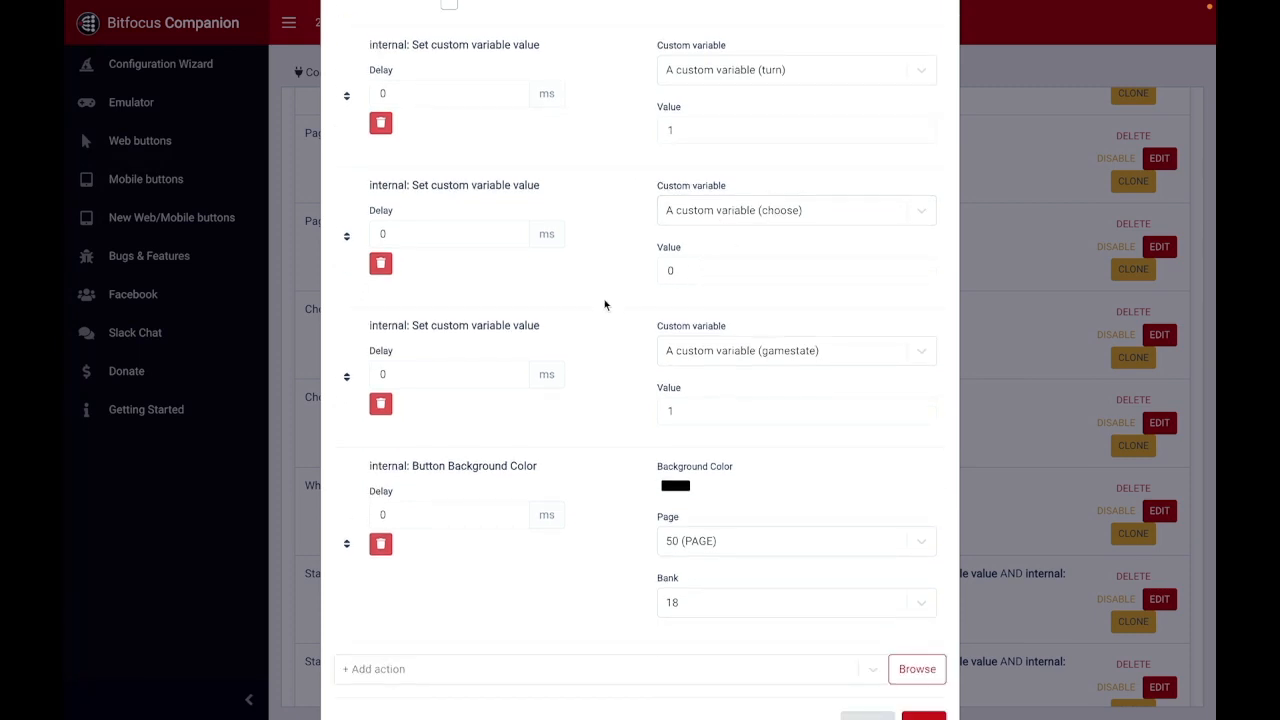
{"action": "scroll", "coordinate": [604, 304], "scroll_direction": "down", "scroll_amount": 1}
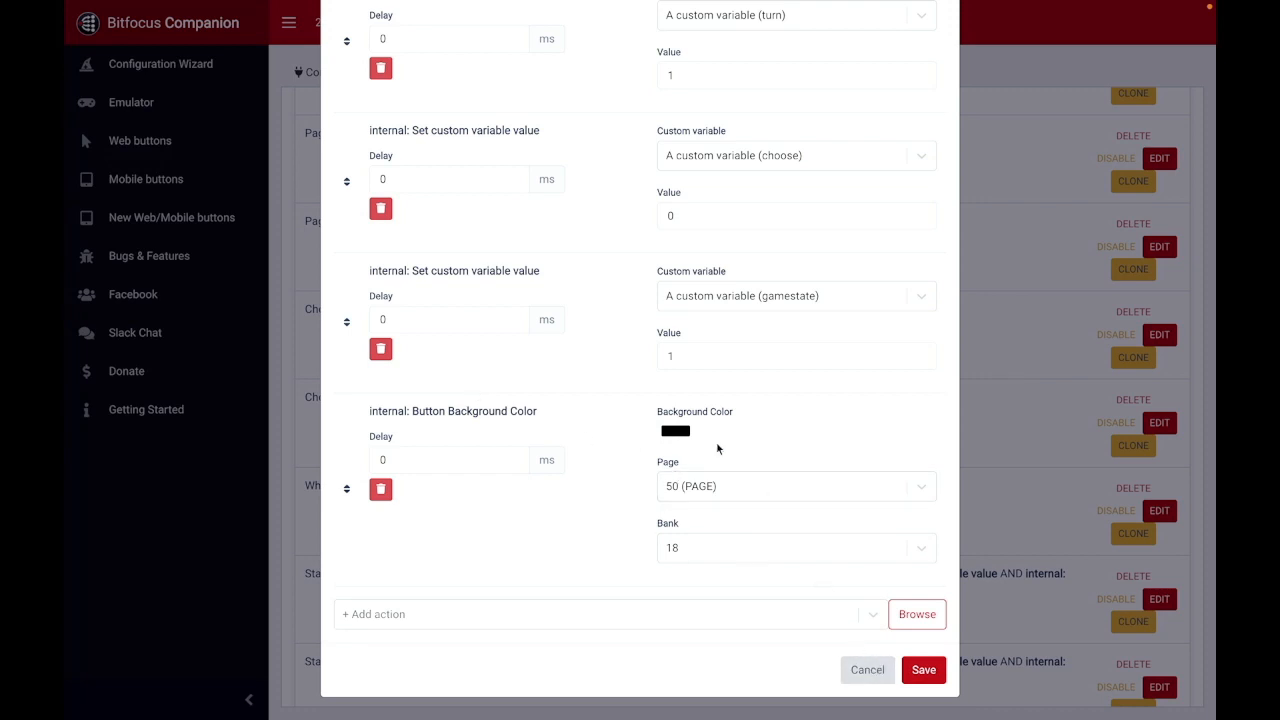
Step: Switch to the emulator, choose side X to test the trigger, and reset the game
{"action": "key", "text": "ctrl+Tab"}
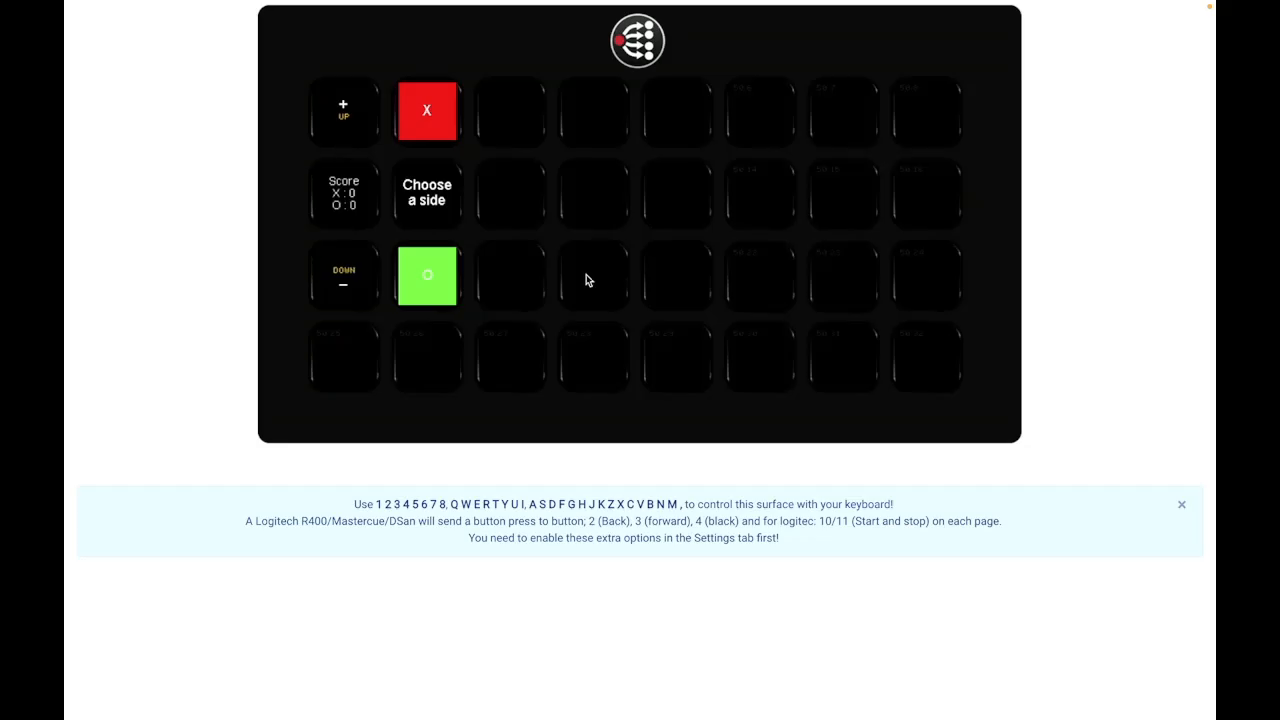
{"action": "left_click", "coordinate": [426, 128]}
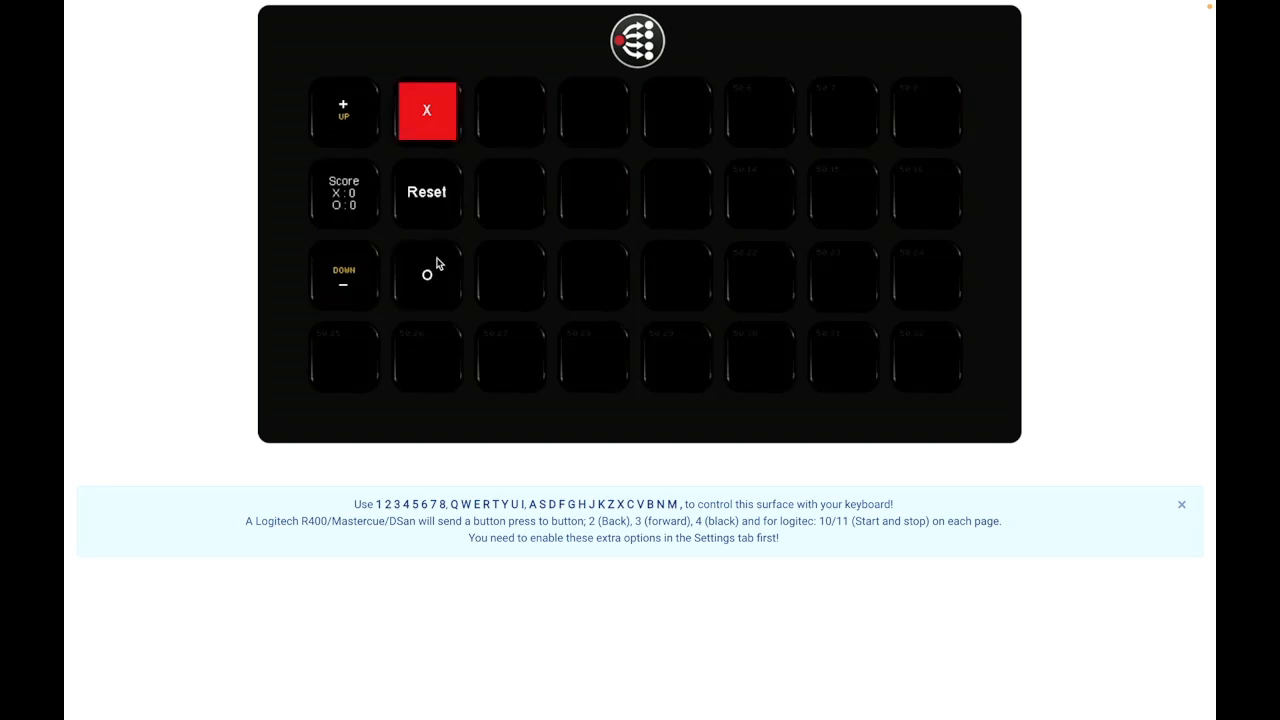
{"action": "left_click", "coordinate": [436, 222]}
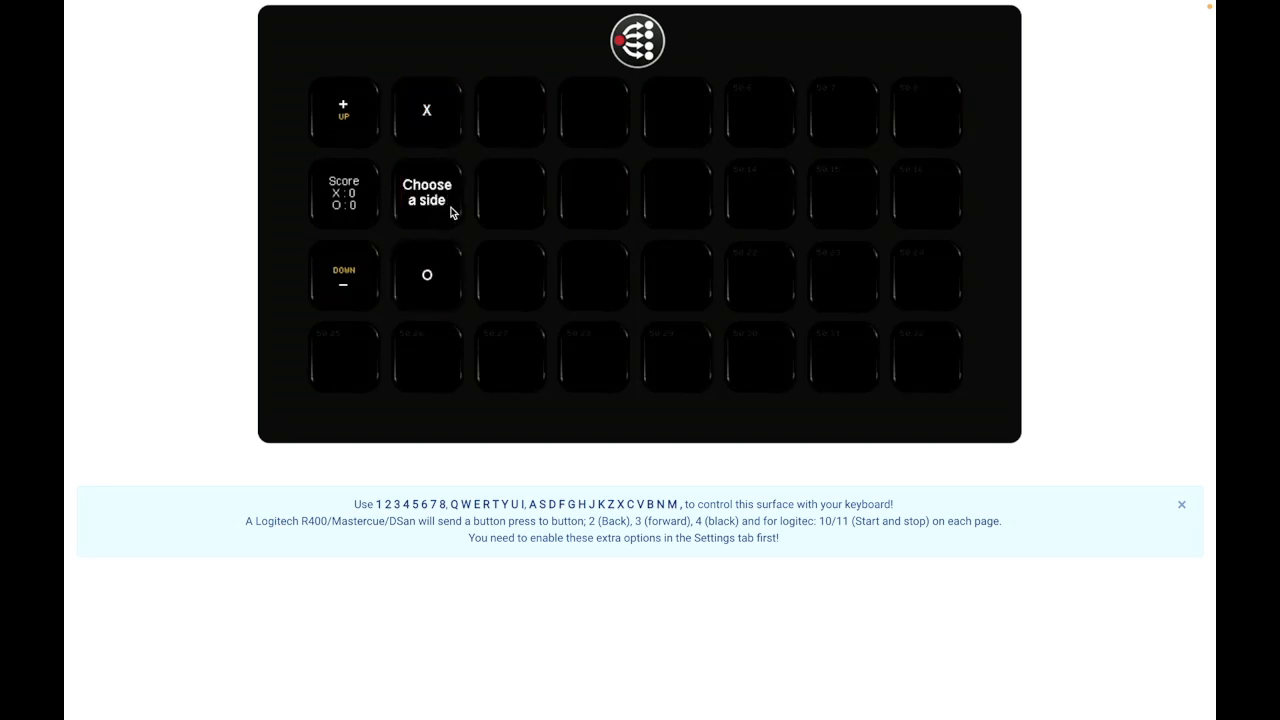
Step: Test choosing side O and side X in the emulator with a reset after each, and close the Choose X trigger editor without saving
{"action": "left_click", "coordinate": [439, 283]}
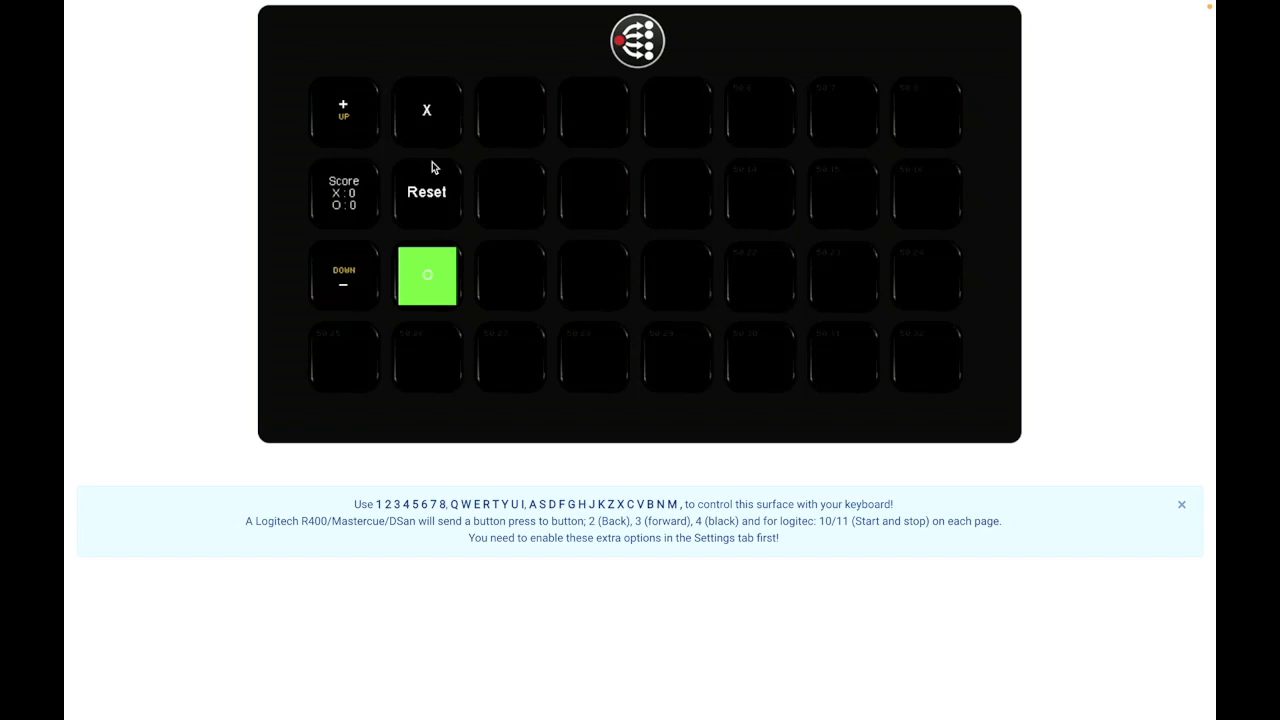
{"action": "left_click", "coordinate": [424, 216]}
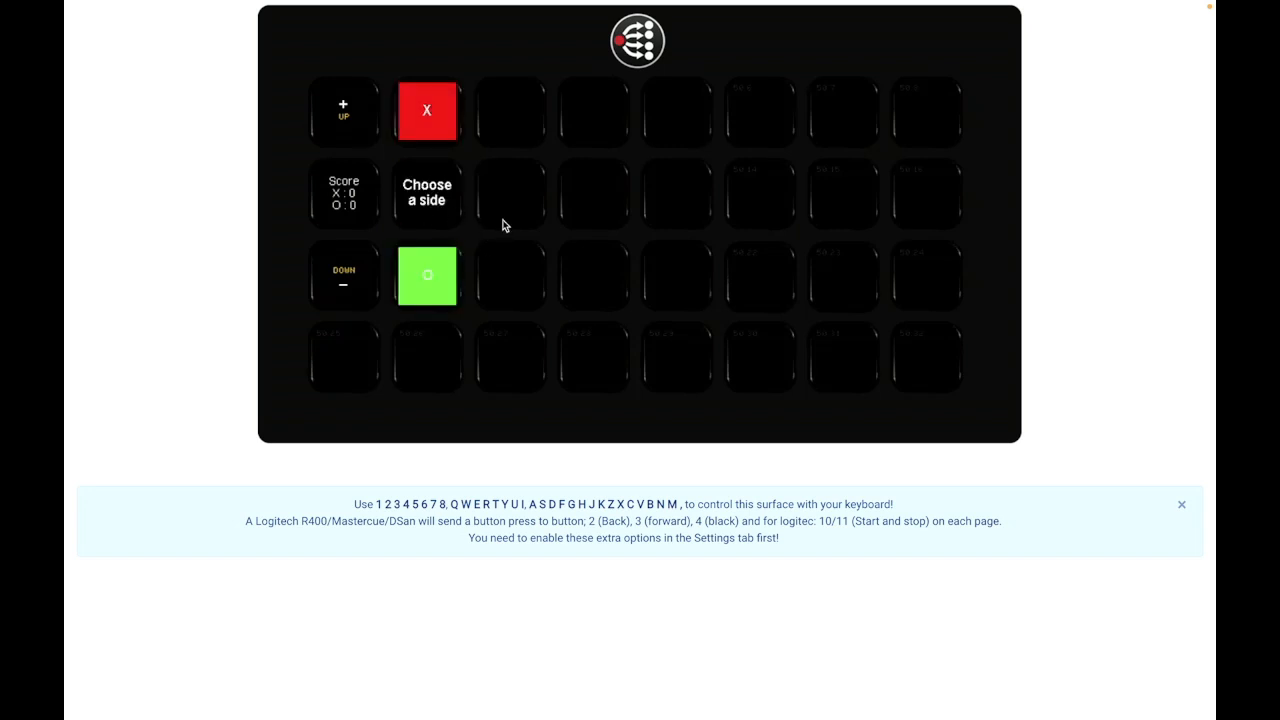
{"action": "left_click", "coordinate": [436, 127]}
{"action": "left_click", "coordinate": [457, 165]}
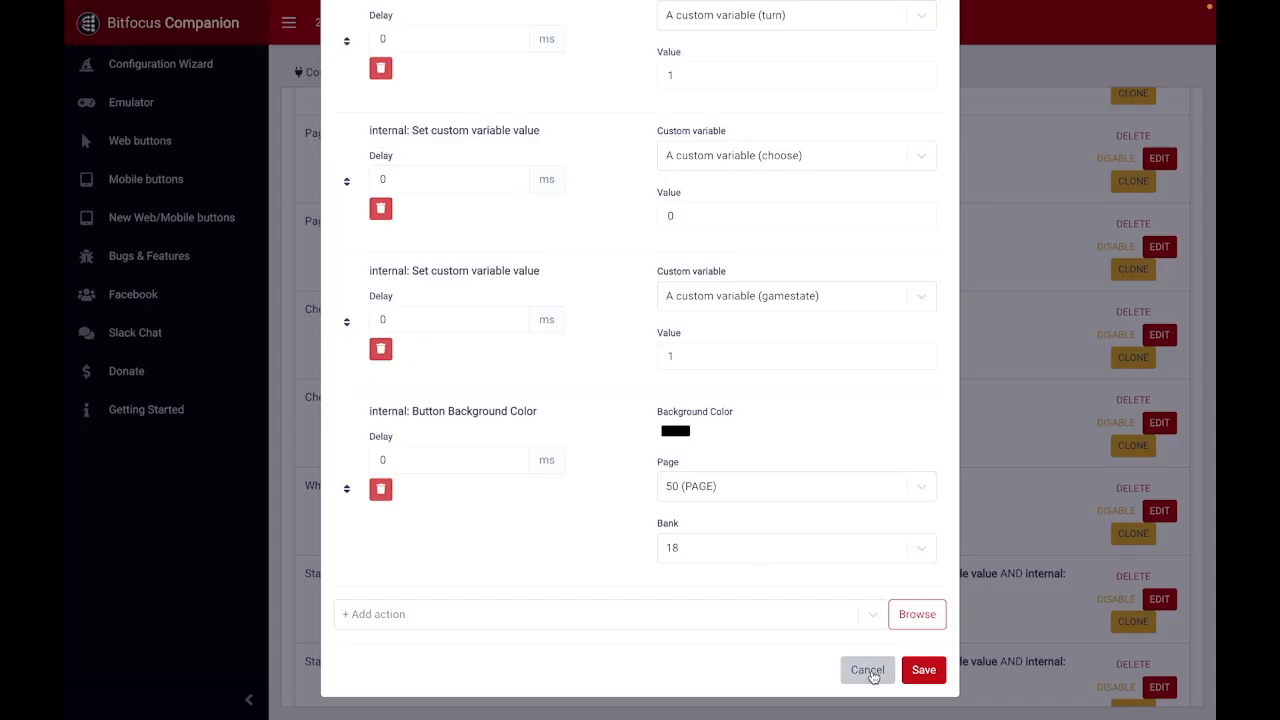
{"action": "left_click", "coordinate": [870, 672]}
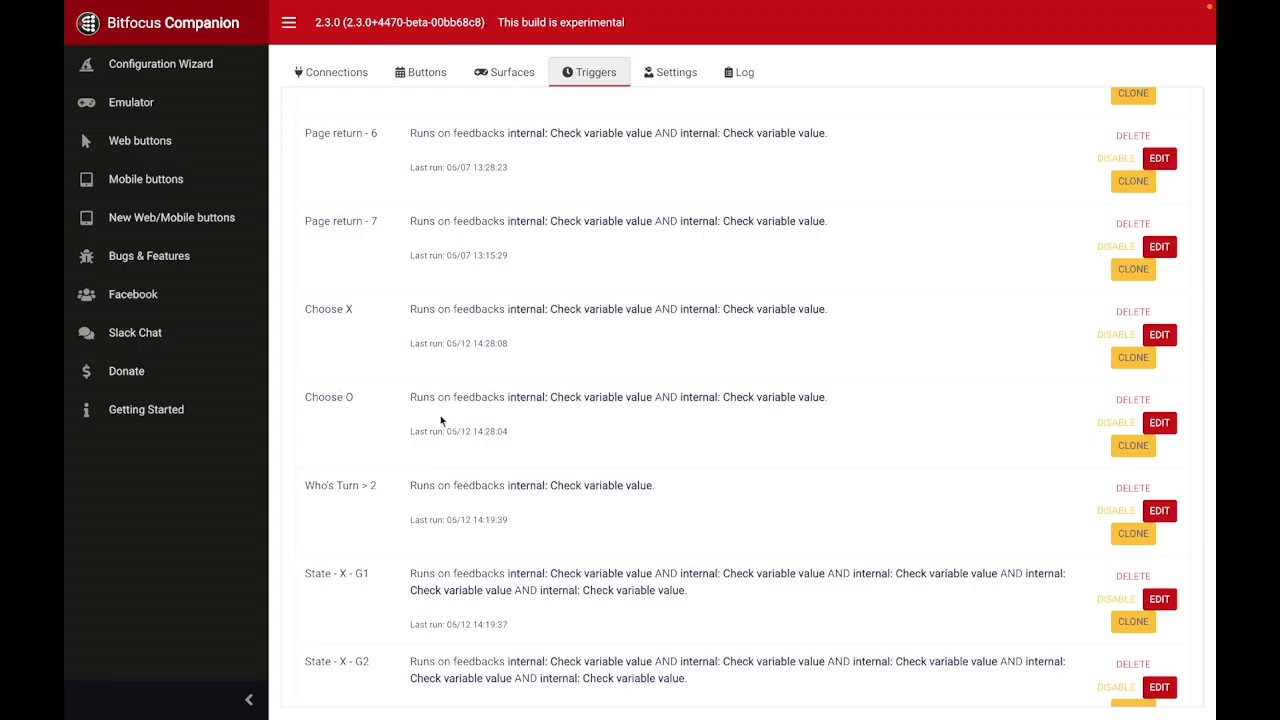
Step: Open the Who's Turn > 2 trigger, review its turn variable condition and set-variable action, and close it without saving
{"action": "scroll", "coordinate": [586, 437], "scroll_direction": "down", "scroll_amount": 1}
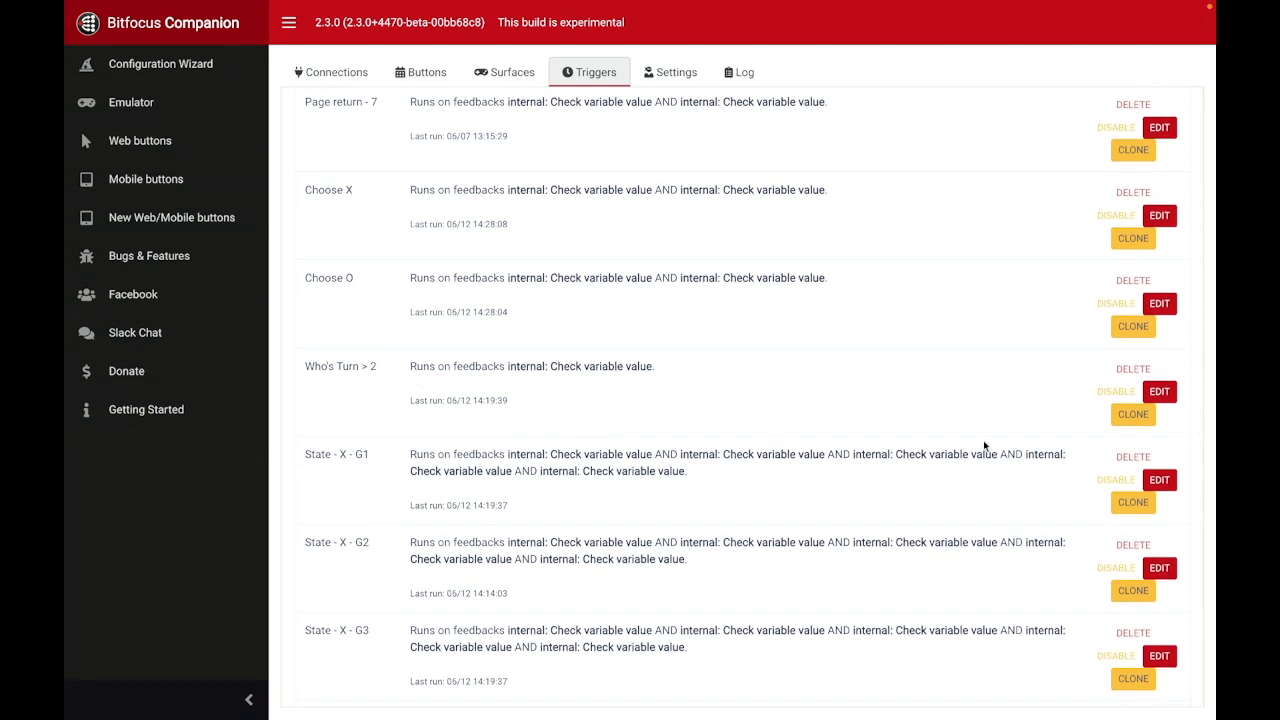
{"action": "left_click", "coordinate": [1159, 392]}
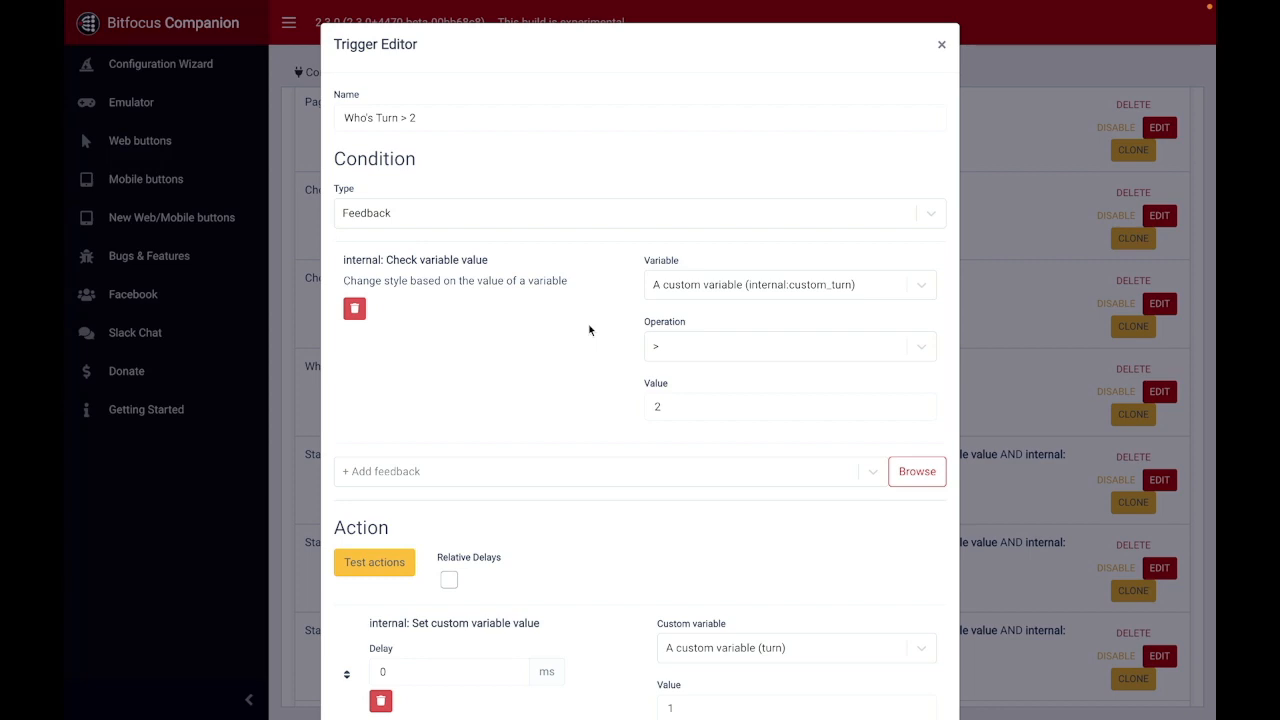
{"action": "scroll", "coordinate": [613, 351], "scroll_direction": "down", "scroll_amount": 1}
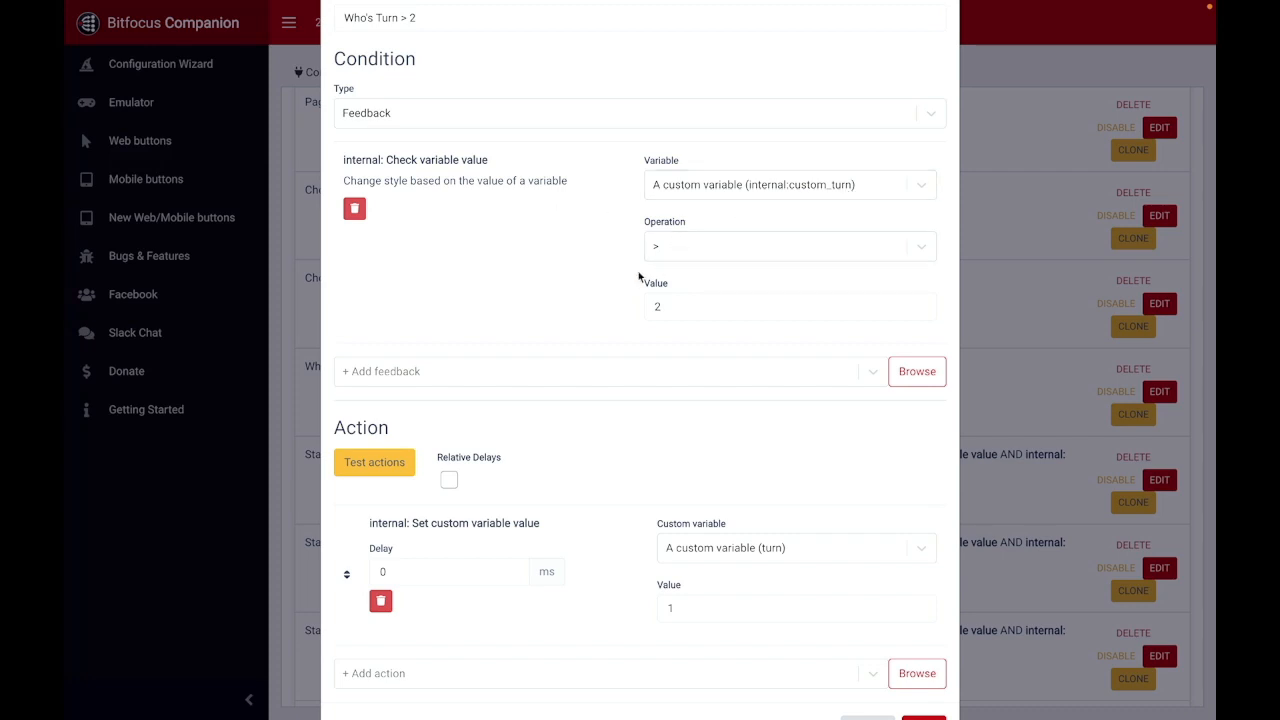
{"action": "scroll", "coordinate": [554, 260], "scroll_direction": "down", "scroll_amount": 1}
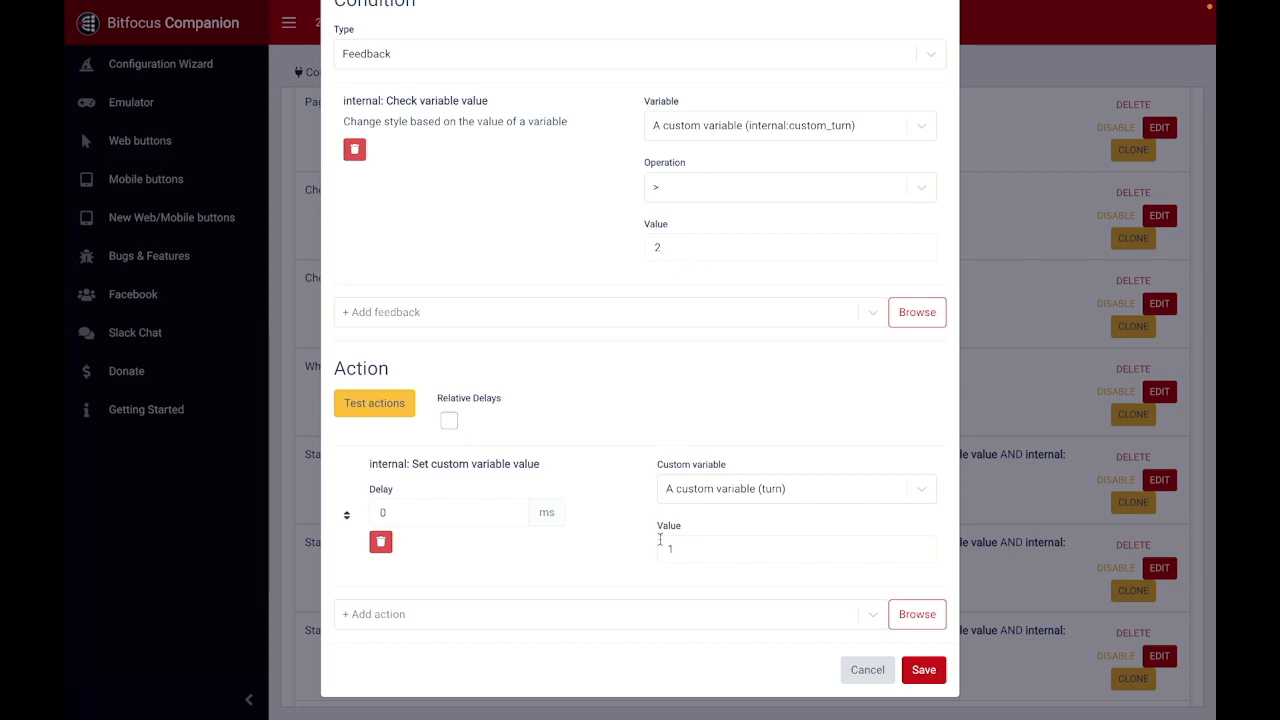
{"action": "scroll", "coordinate": [676, 224], "scroll_direction": "up", "scroll_amount": 2}
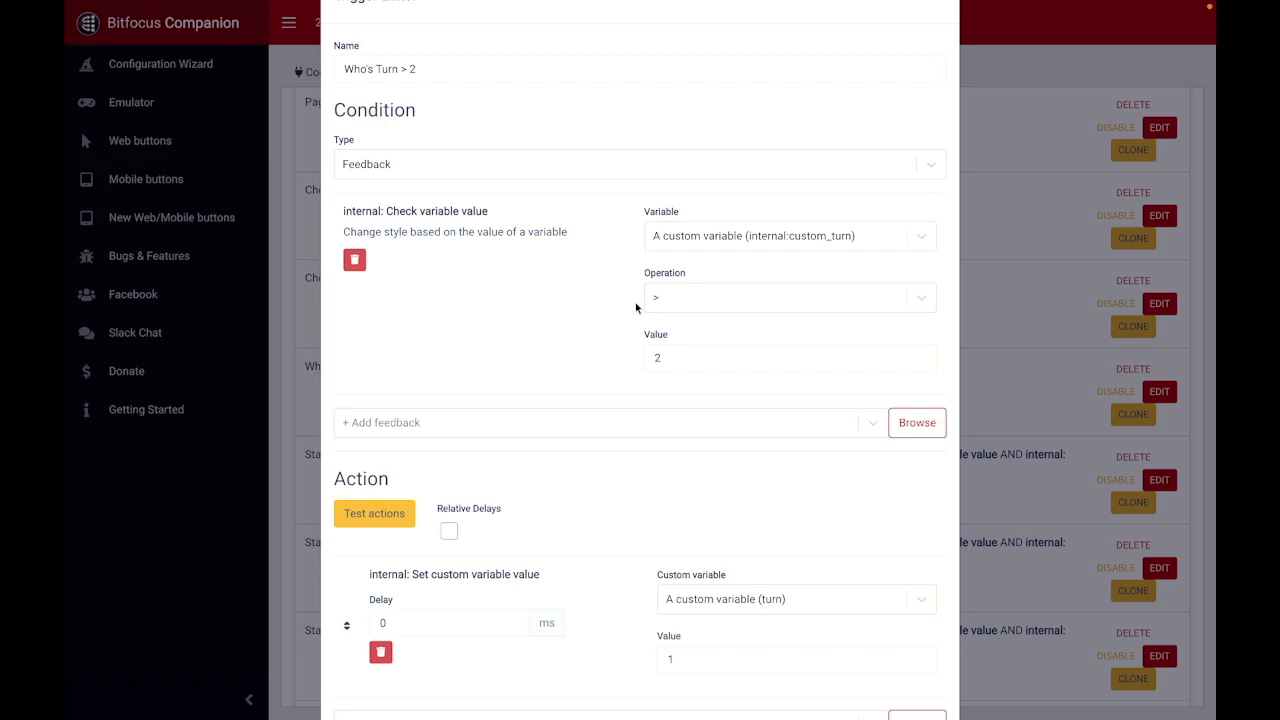
{"action": "scroll", "coordinate": [618, 299], "scroll_direction": "down", "scroll_amount": 2}
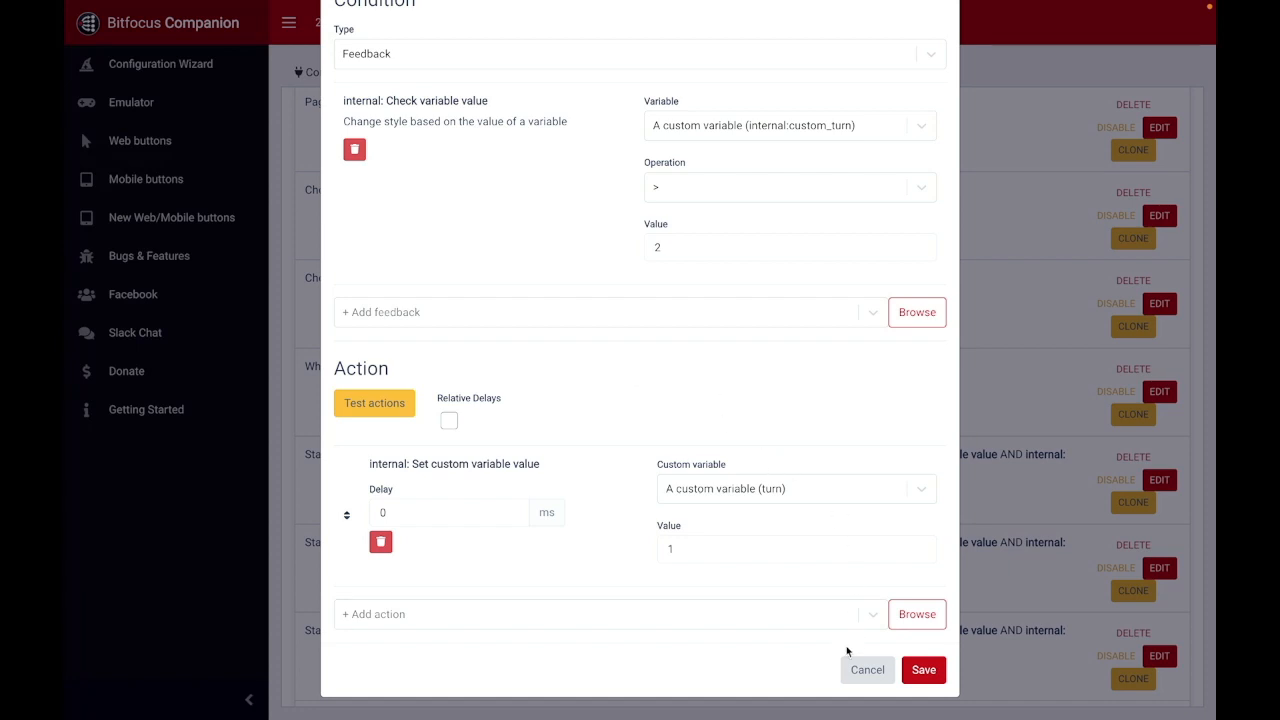
{"action": "left_click", "coordinate": [867, 670]}
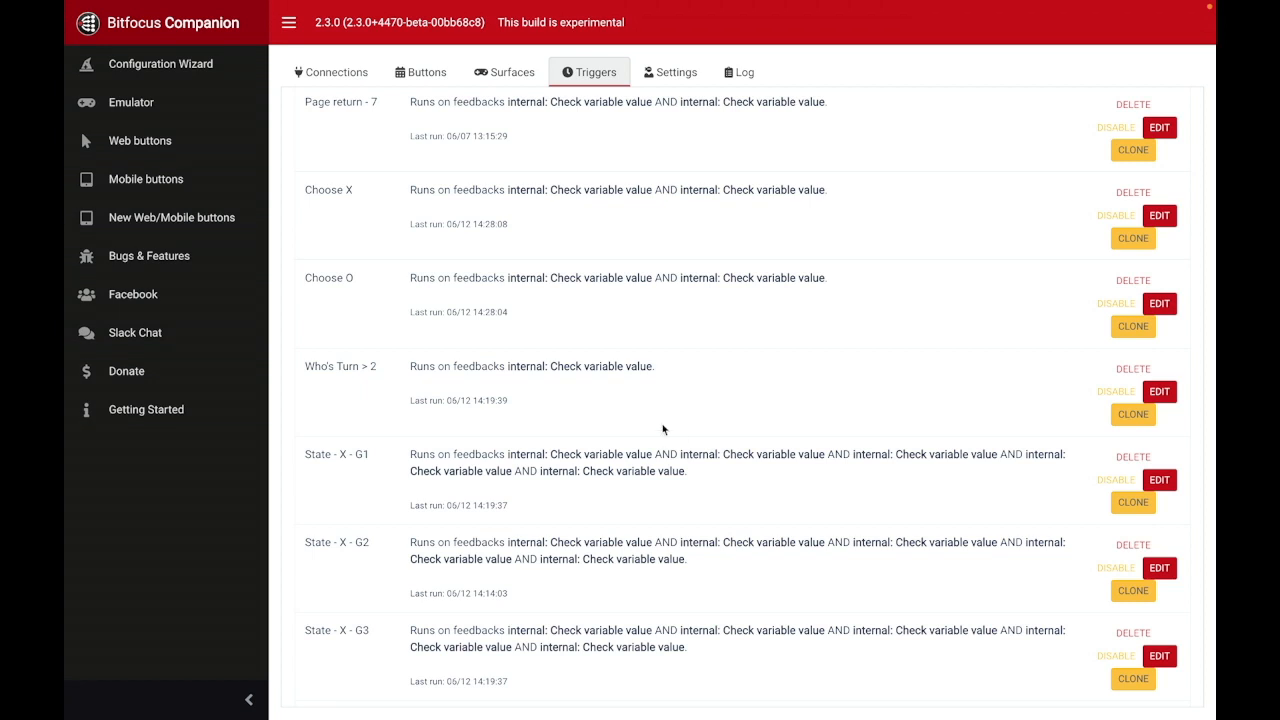
Step: Look through the State - X triggers G1 to G9 and the first State - O triggers in the list
{"action": "scroll", "coordinate": [662, 430], "scroll_direction": "down", "scroll_amount": 3}
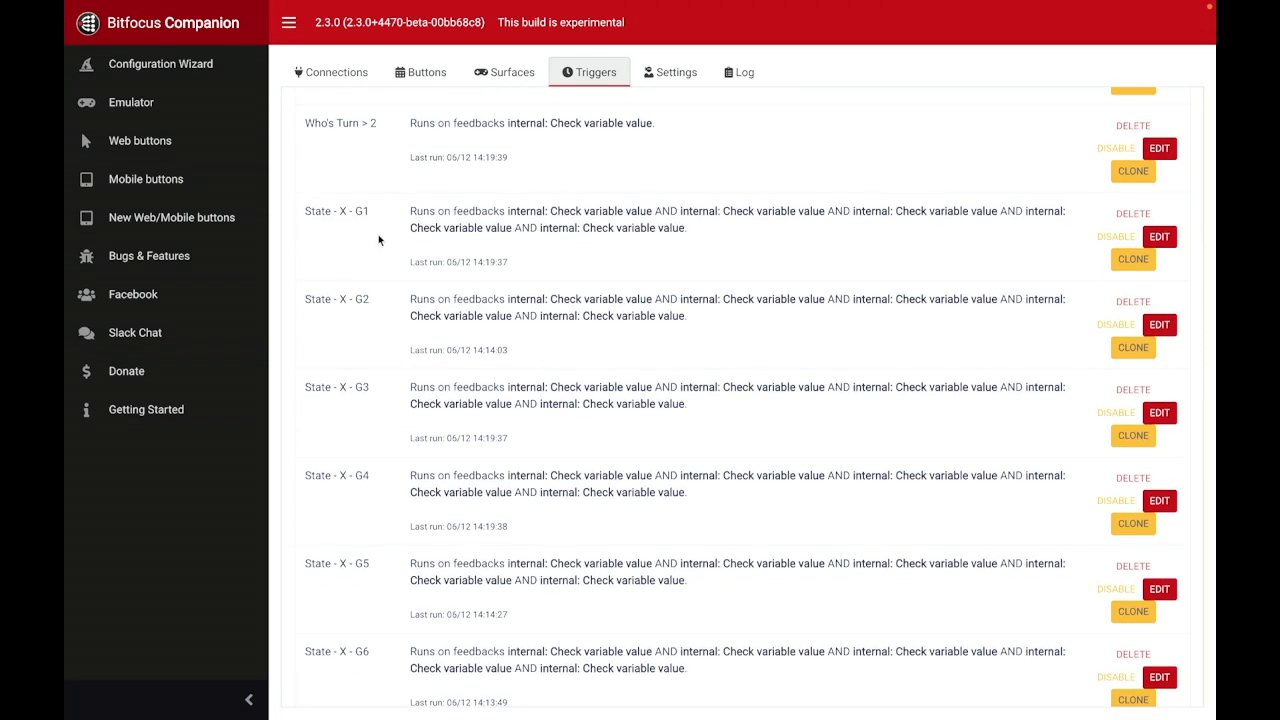
{"action": "scroll", "coordinate": [378, 239], "scroll_direction": "down", "scroll_amount": 2}
{"action": "scroll", "coordinate": [371, 181], "scroll_direction": "down", "scroll_amount": 4}
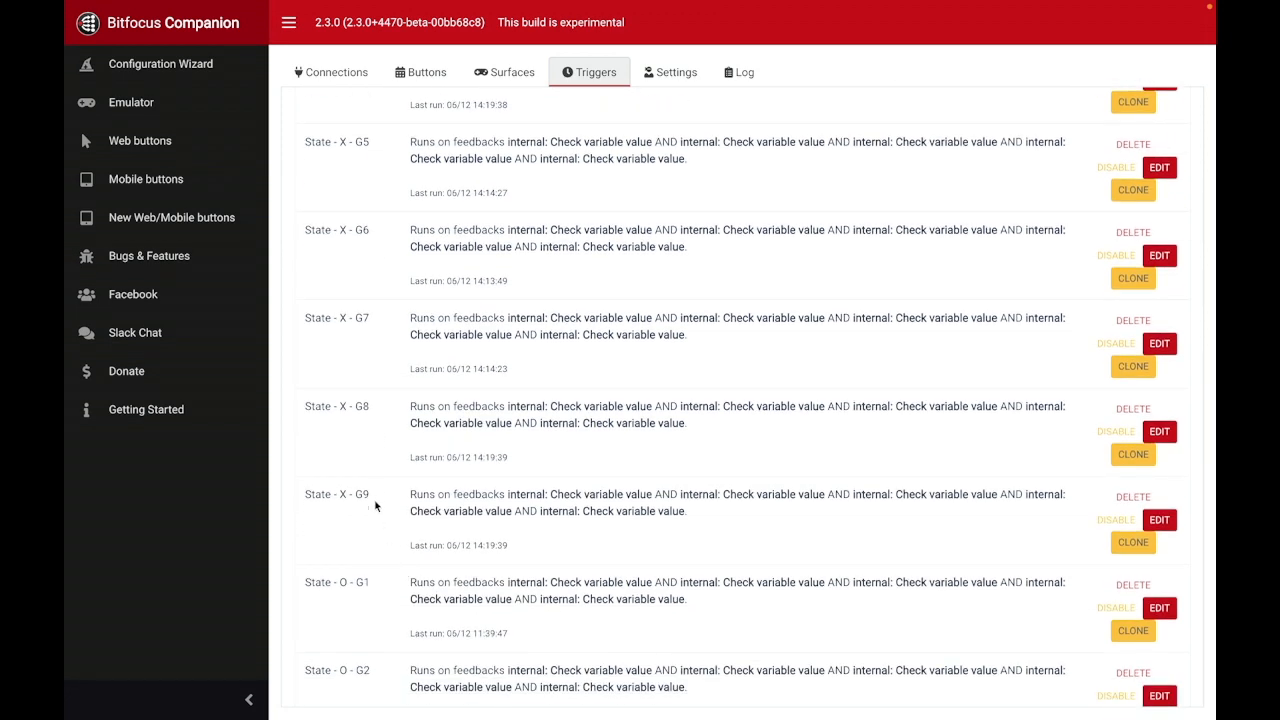
{"action": "scroll", "coordinate": [380, 496], "scroll_direction": "down", "scroll_amount": 3}
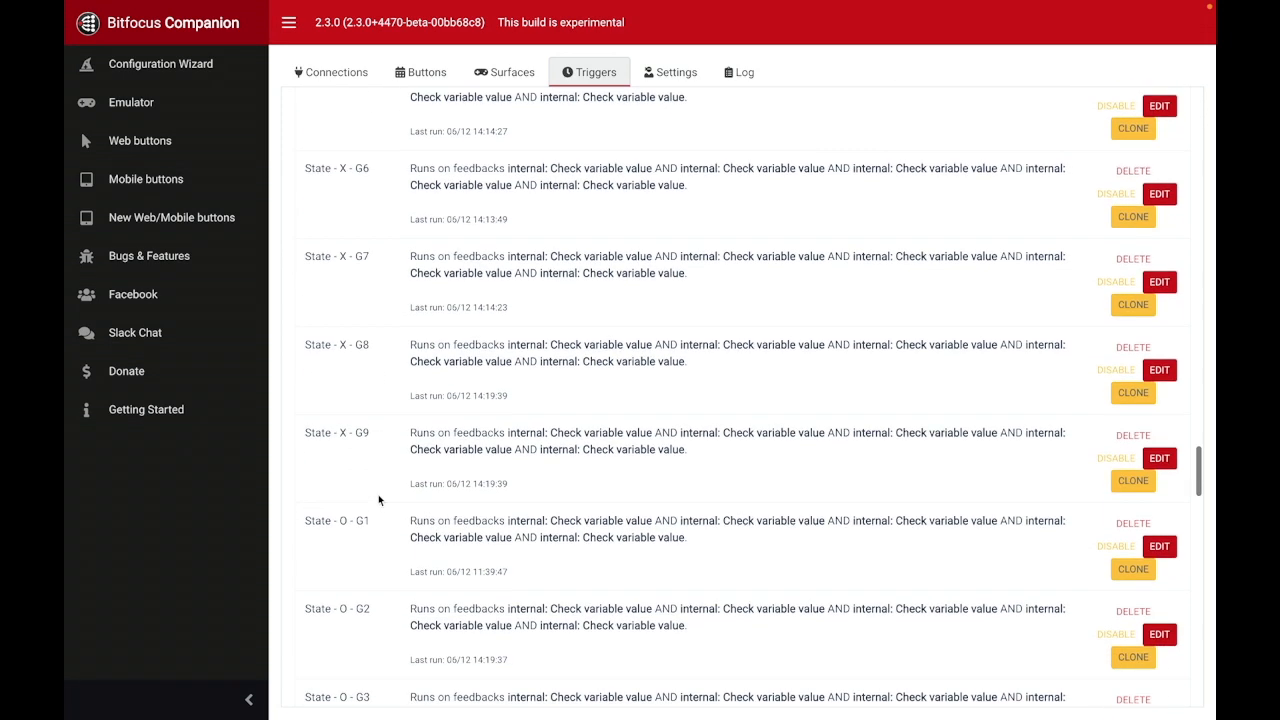
{"action": "scroll", "coordinate": [423, 441], "scroll_direction": "up", "scroll_amount": 8}
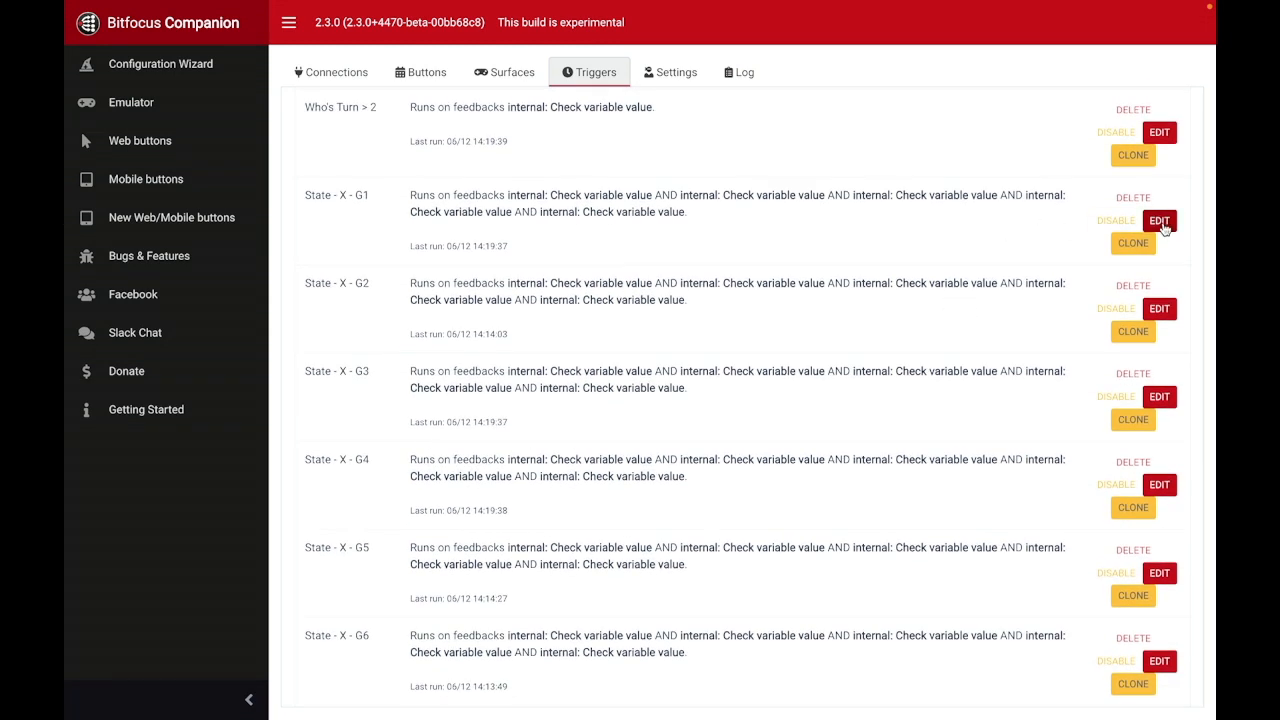
Step: Open the State - X - G1 trigger and review its gamestate, g1, m1 and turn variable conditions
{"action": "left_click", "coordinate": [1160, 221]}
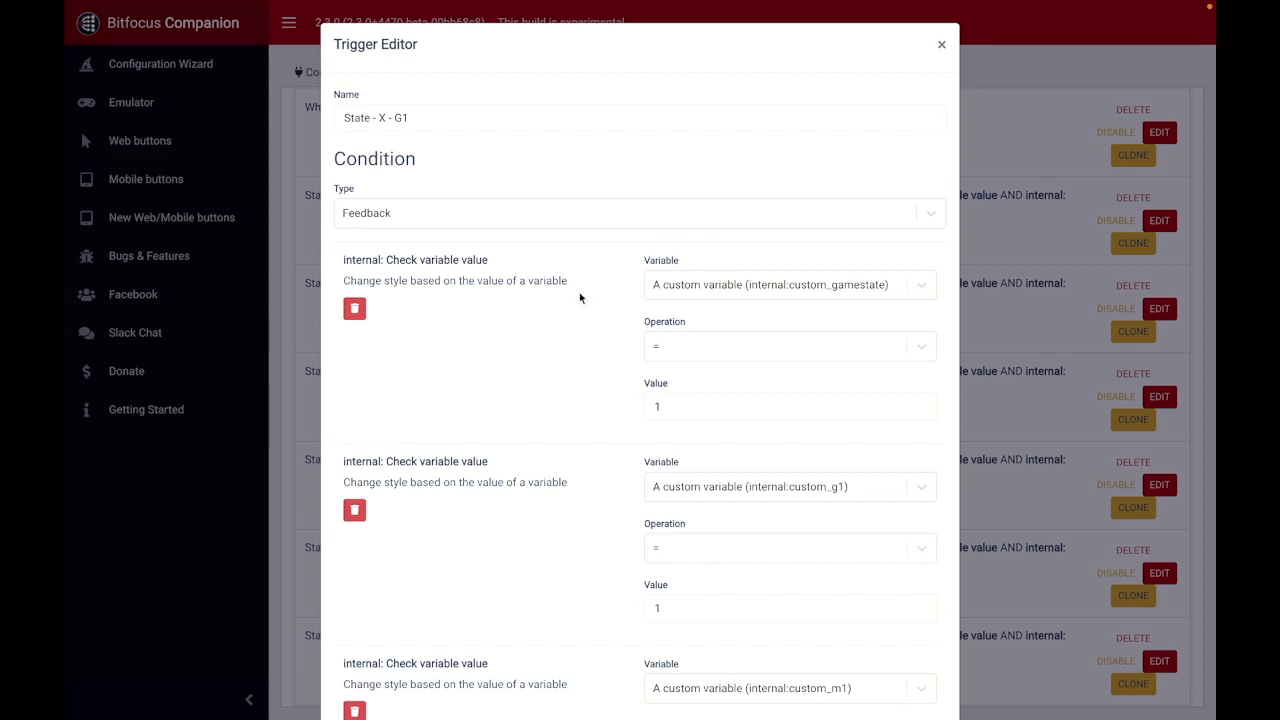
{"action": "scroll", "coordinate": [579, 298], "scroll_direction": "down", "scroll_amount": 2}
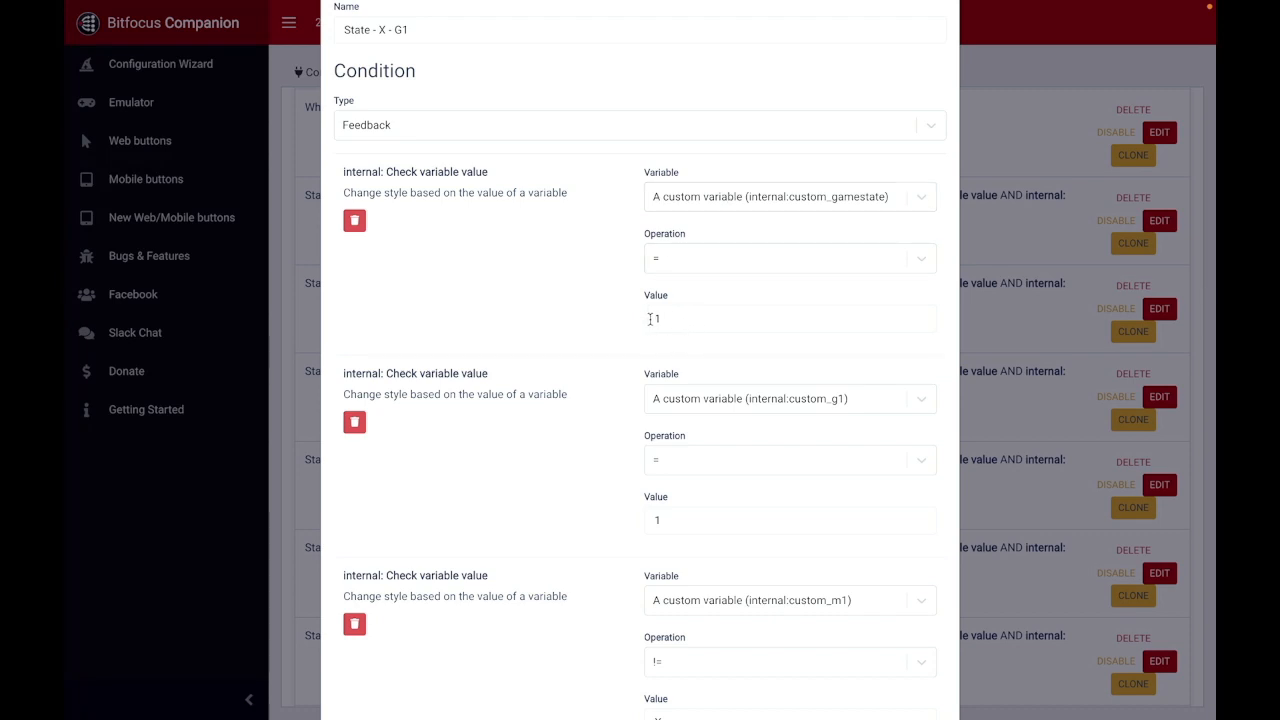
{"action": "scroll", "coordinate": [600, 320], "scroll_direction": "down", "scroll_amount": 3}
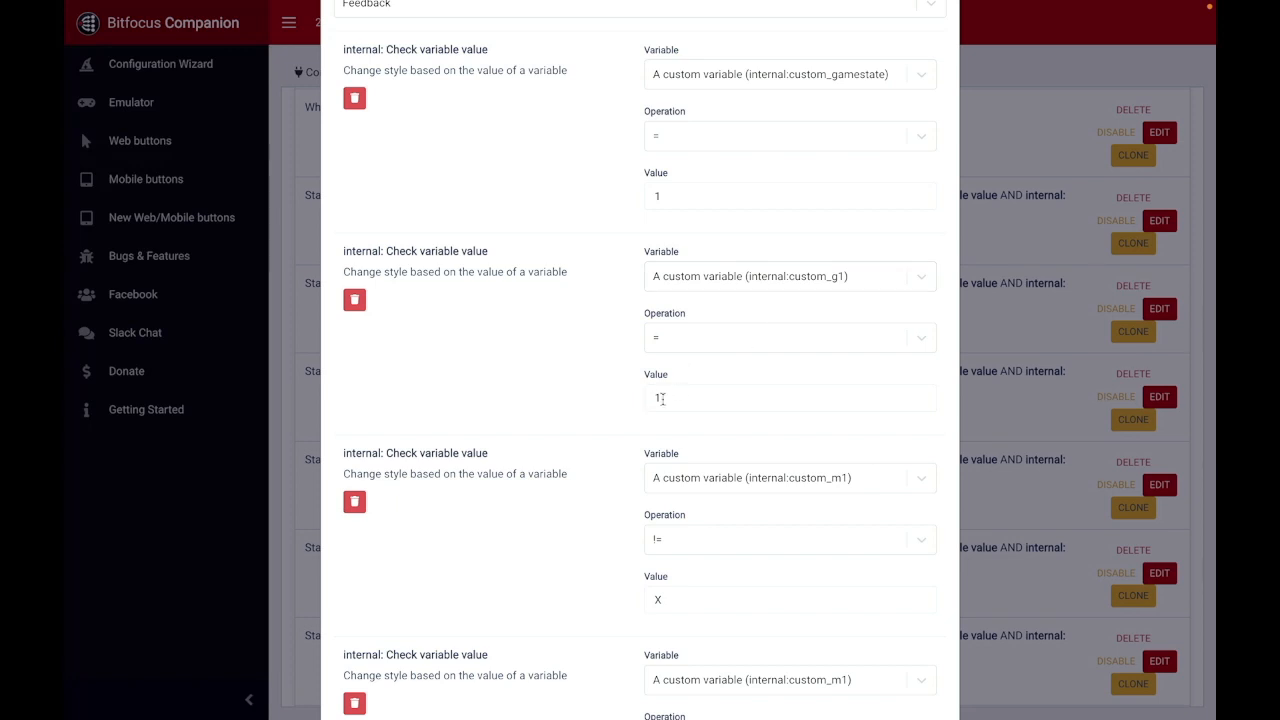
{"action": "scroll", "coordinate": [575, 365], "scroll_direction": "down", "scroll_amount": 3}
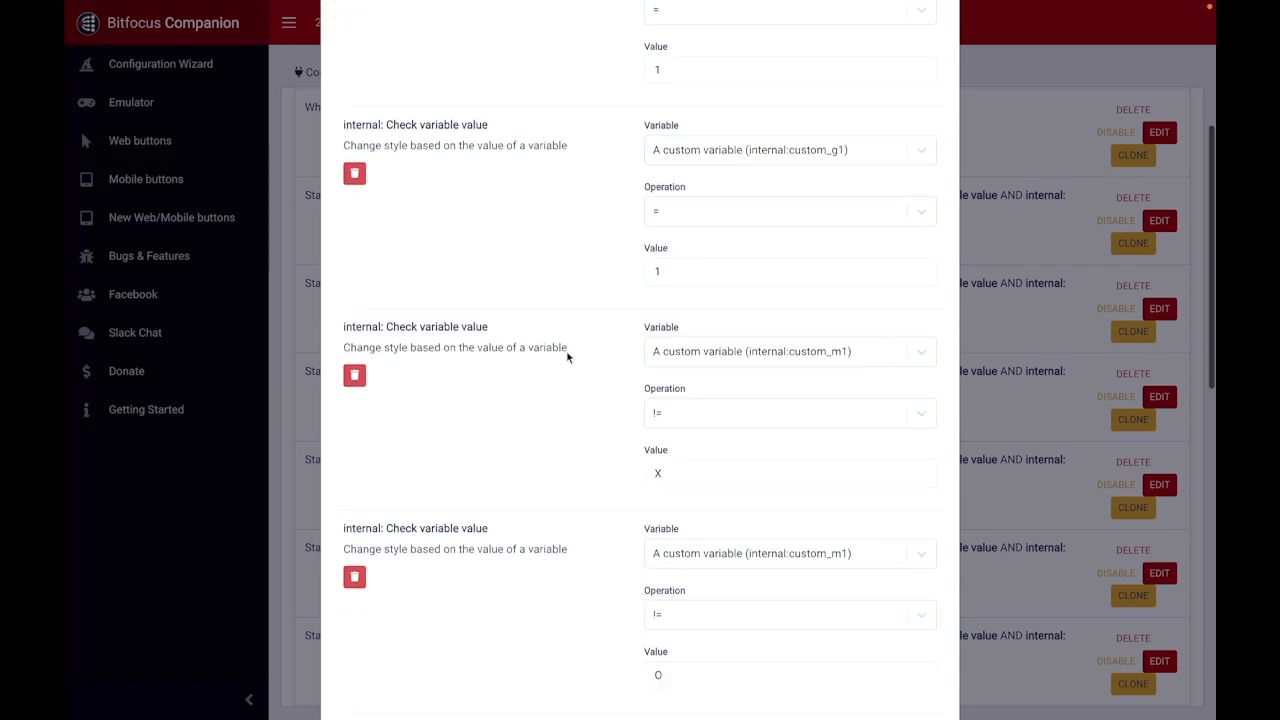
{"action": "scroll", "coordinate": [608, 345], "scroll_direction": "down", "scroll_amount": 1}
{"action": "scroll", "coordinate": [610, 366], "scroll_direction": "down", "scroll_amount": 1}
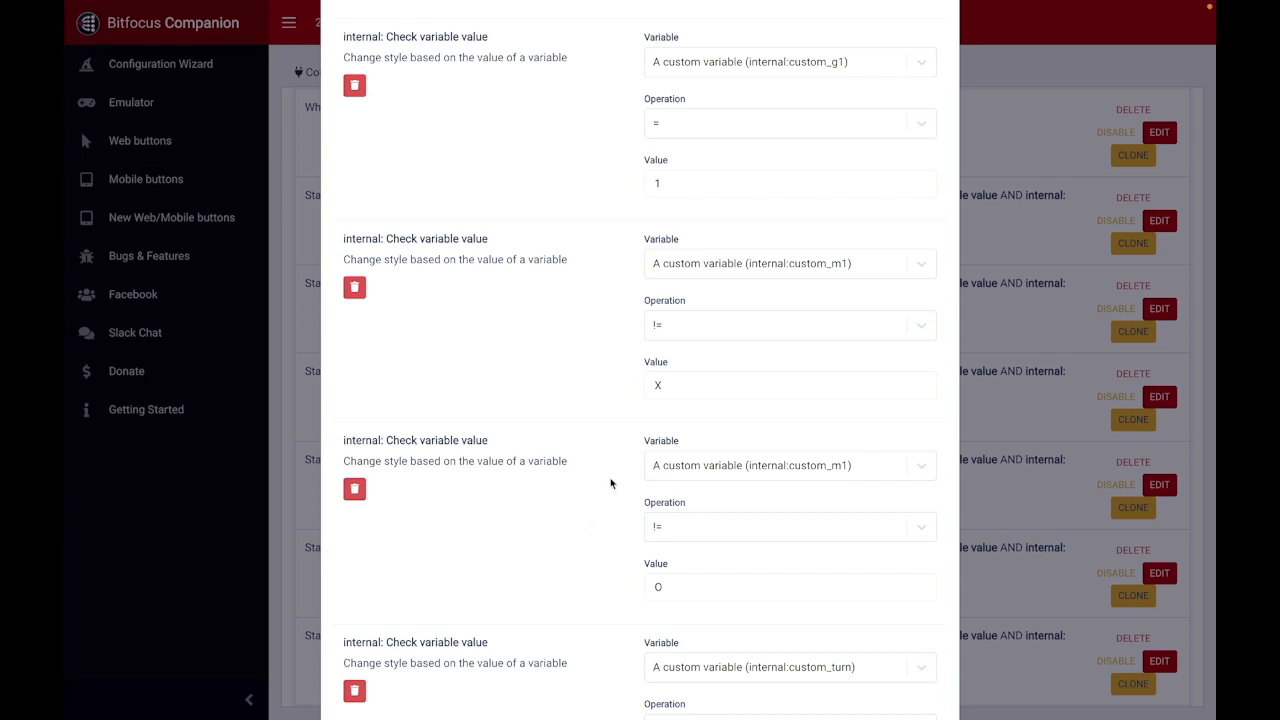
{"action": "scroll", "coordinate": [610, 483], "scroll_direction": "down", "scroll_amount": 2}
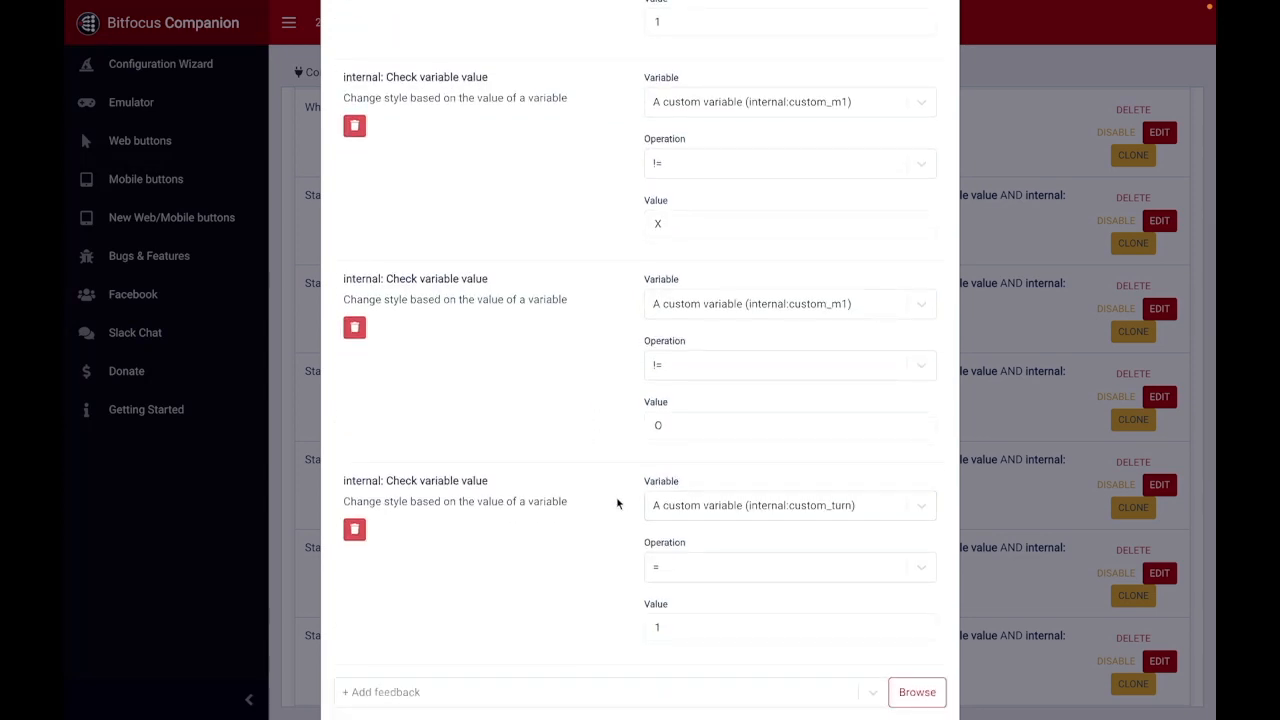
{"action": "scroll", "coordinate": [617, 504], "scroll_direction": "down", "scroll_amount": 1}
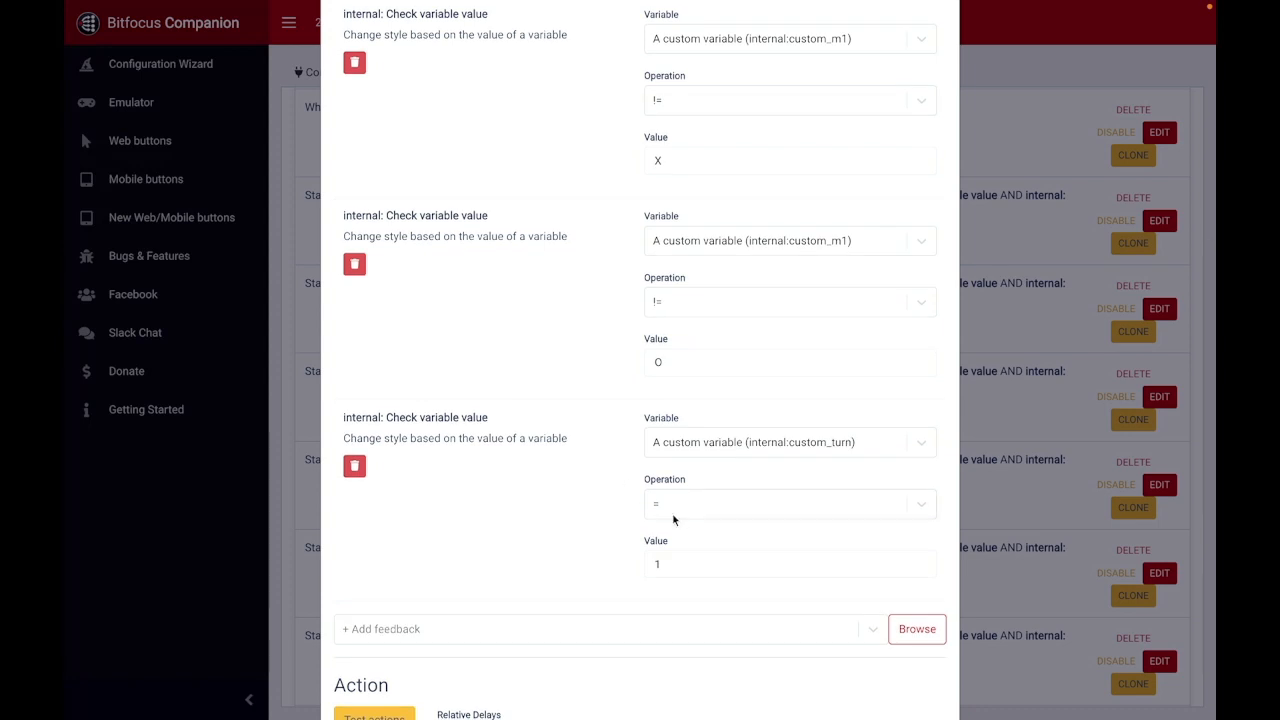
{"action": "scroll", "coordinate": [601, 463], "scroll_direction": "down", "scroll_amount": 2}
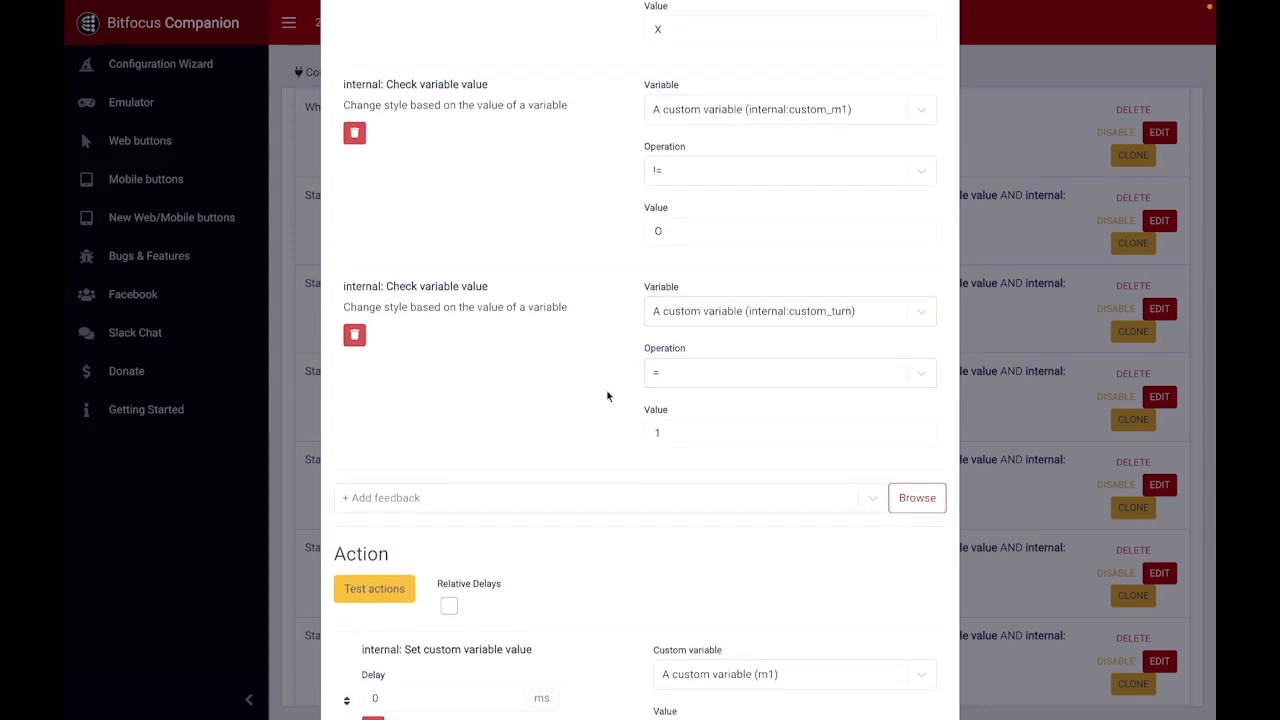
Step: Review the State - X - G1 trigger's actions for the m1 and turn variables against its conditions, and close it without saving
{"action": "scroll", "coordinate": [607, 397], "scroll_direction": "up", "scroll_amount": 9}
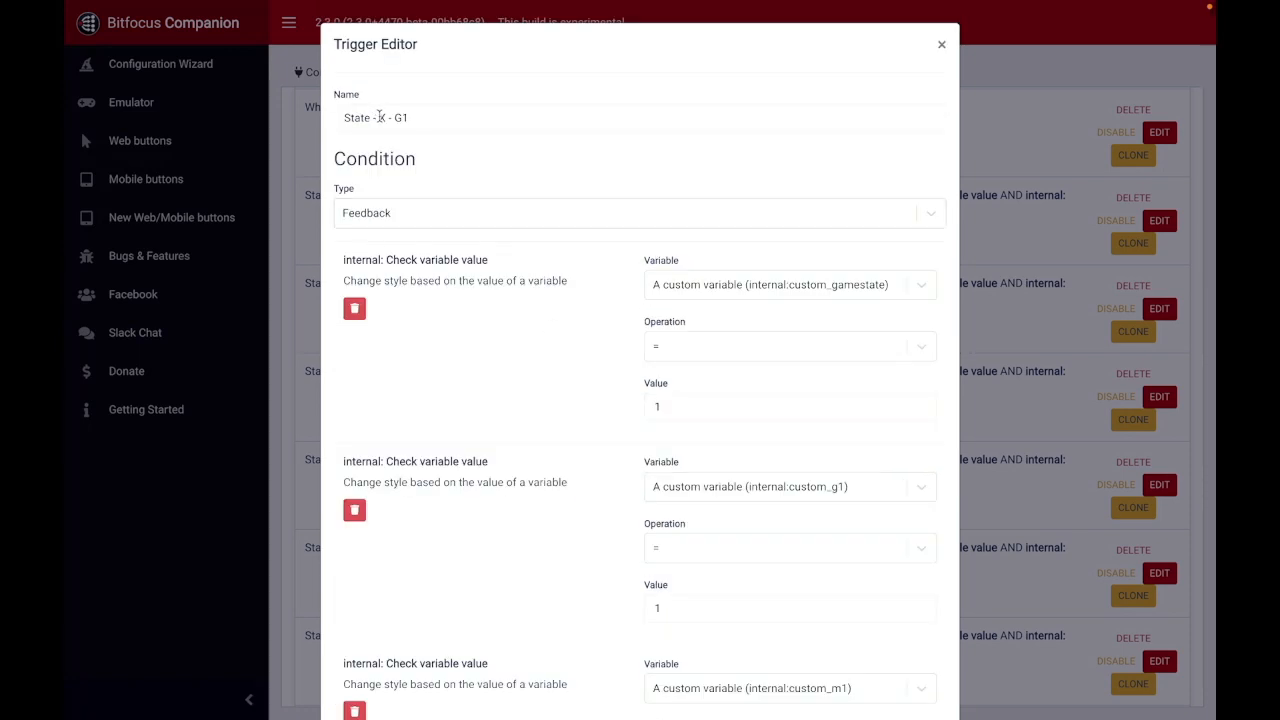
{"action": "scroll", "coordinate": [608, 283], "scroll_direction": "down", "scroll_amount": 7}
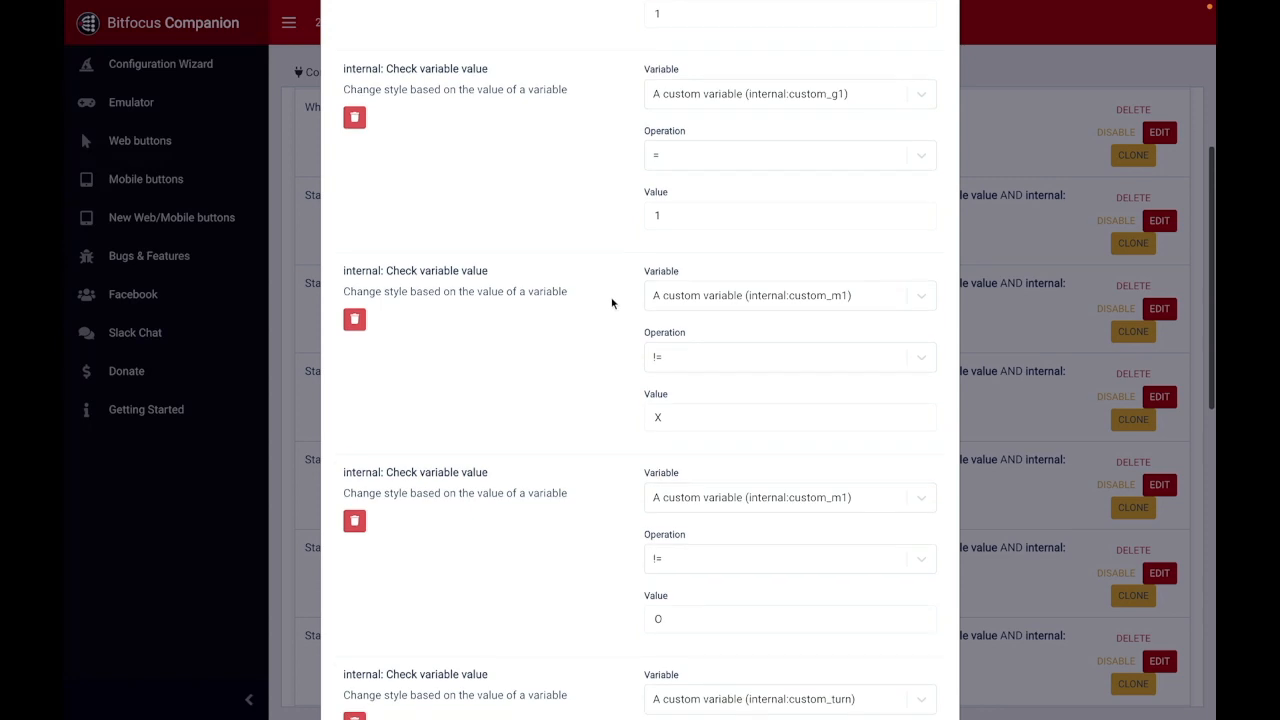
{"action": "scroll", "coordinate": [612, 303], "scroll_direction": "down", "scroll_amount": 5}
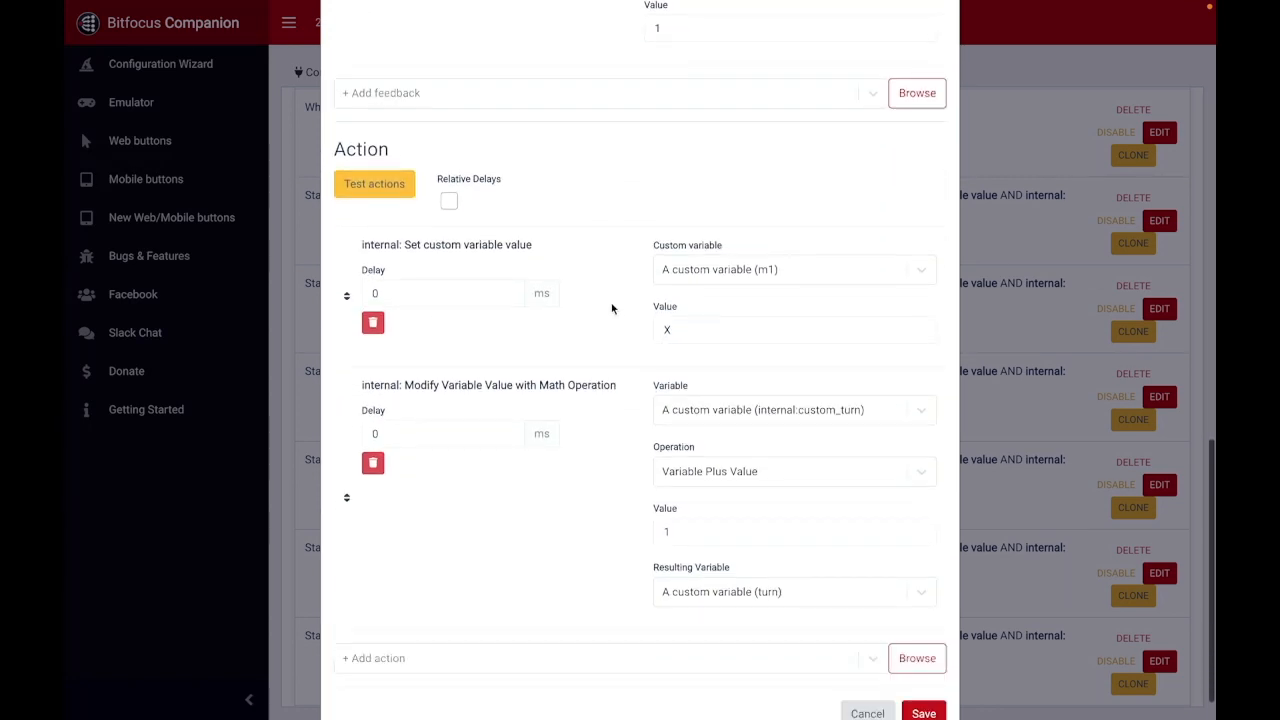
{"action": "scroll", "coordinate": [614, 201], "scroll_direction": "up", "scroll_amount": 3}
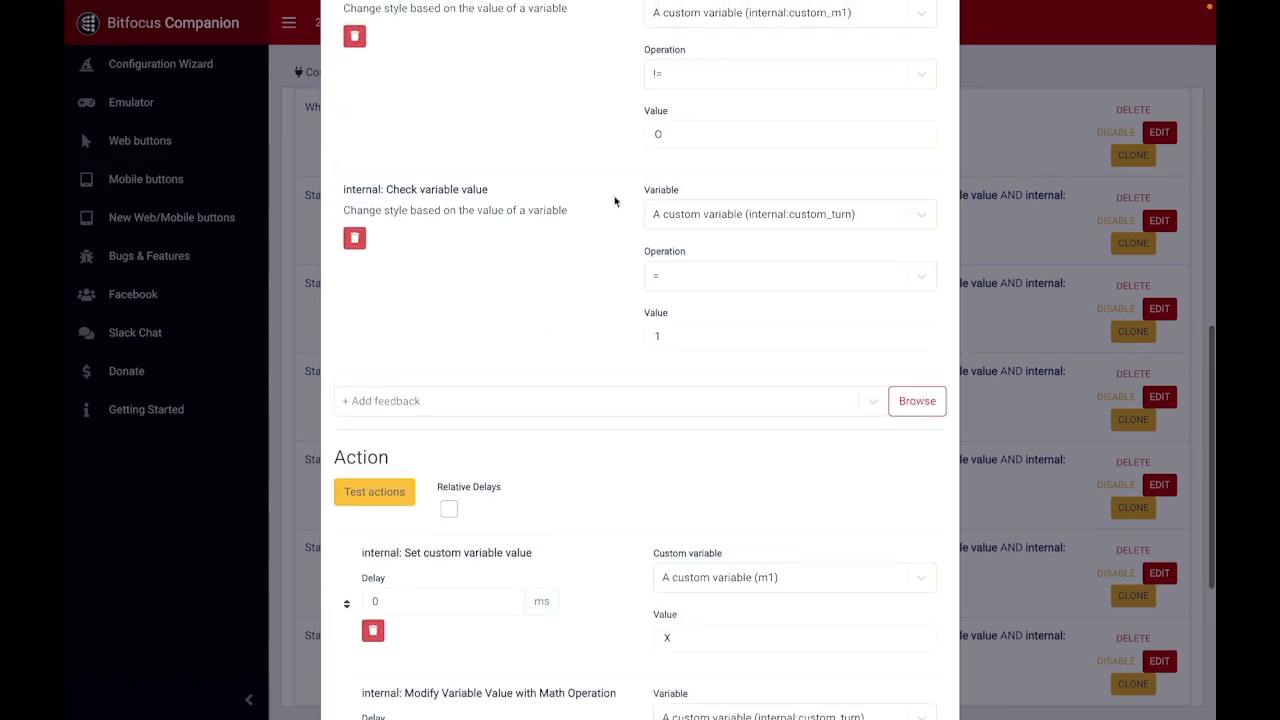
{"action": "scroll", "coordinate": [614, 201], "scroll_direction": "down", "scroll_amount": 3}
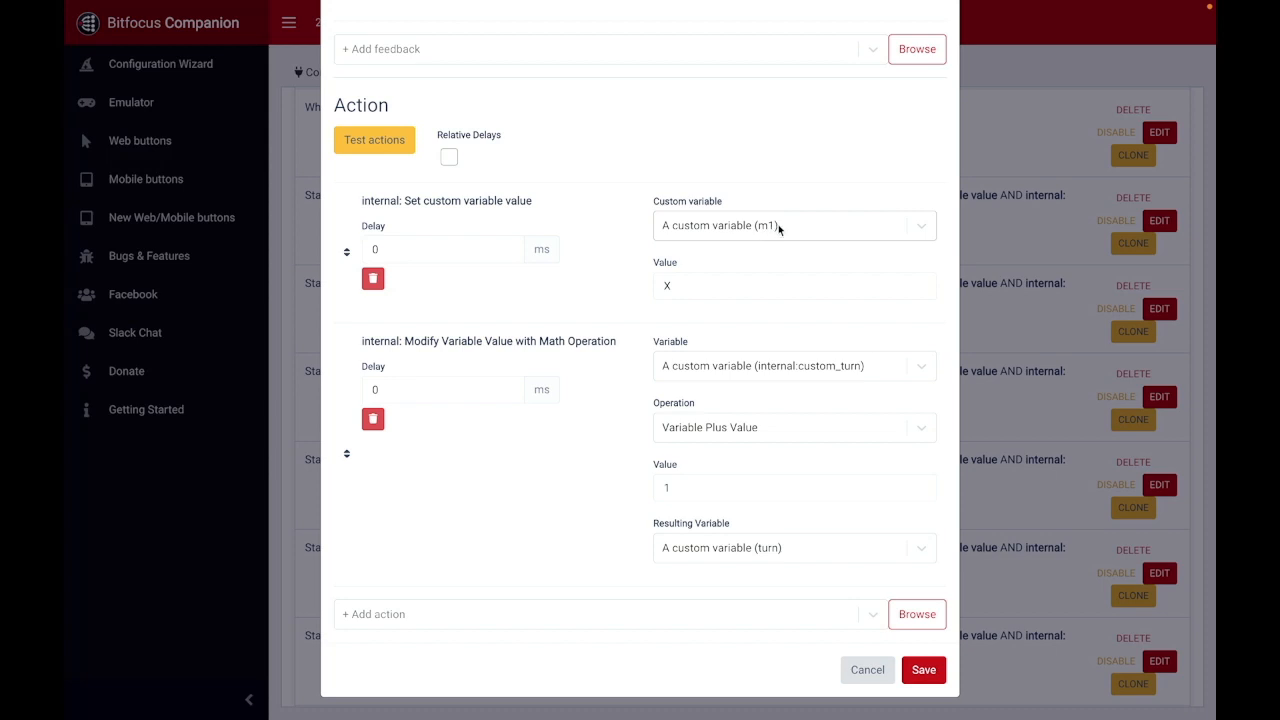
{"action": "scroll", "coordinate": [616, 255], "scroll_direction": "down", "scroll_amount": 2}
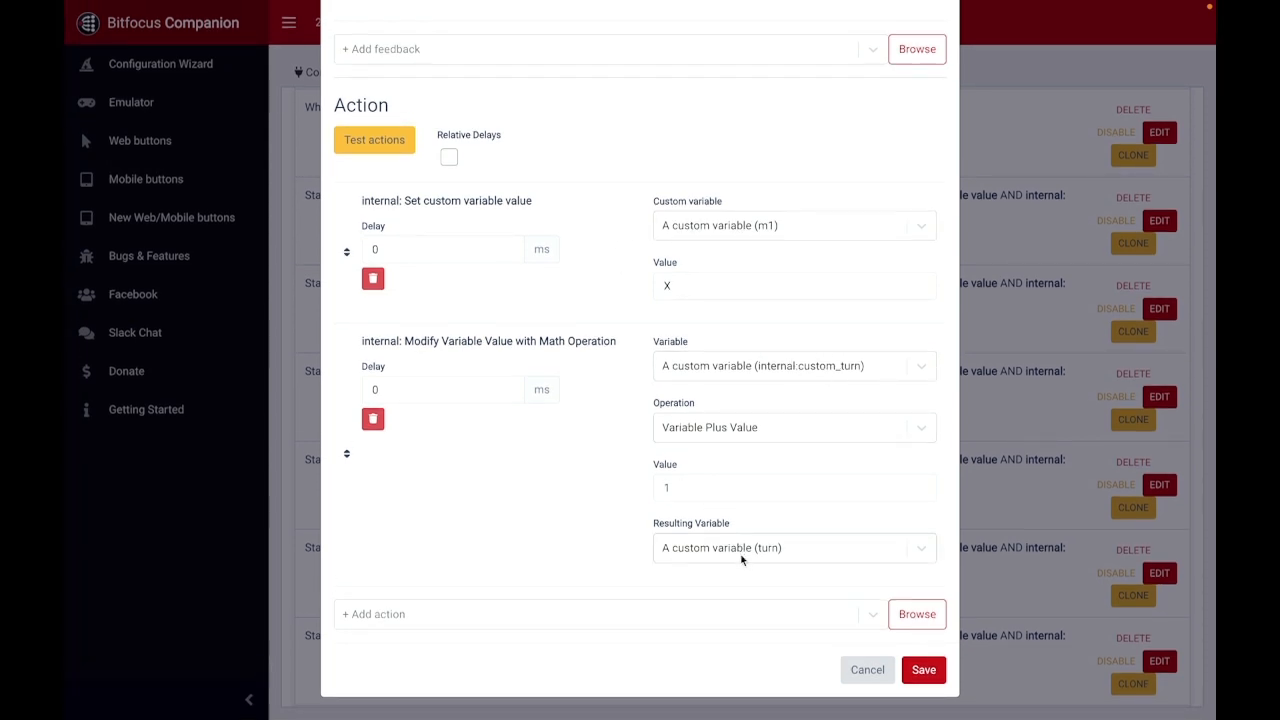
{"action": "left_click", "coordinate": [867, 669]}
Step: Open the State - O - G1 trigger, review its conditions and its m1 and turn variable actions, and close it without saving
{"action": "scroll", "coordinate": [370, 230], "scroll_direction": "down", "scroll_amount": 1}
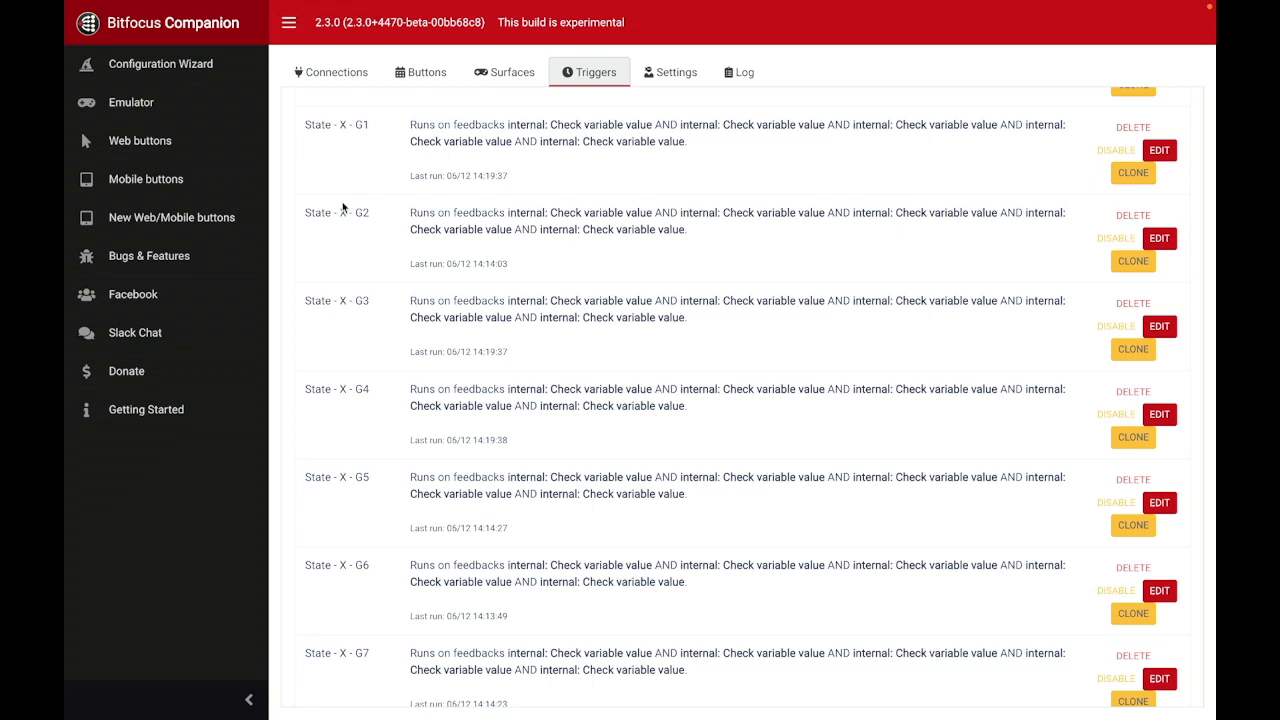
{"action": "scroll", "coordinate": [341, 215], "scroll_direction": "down", "scroll_amount": 9}
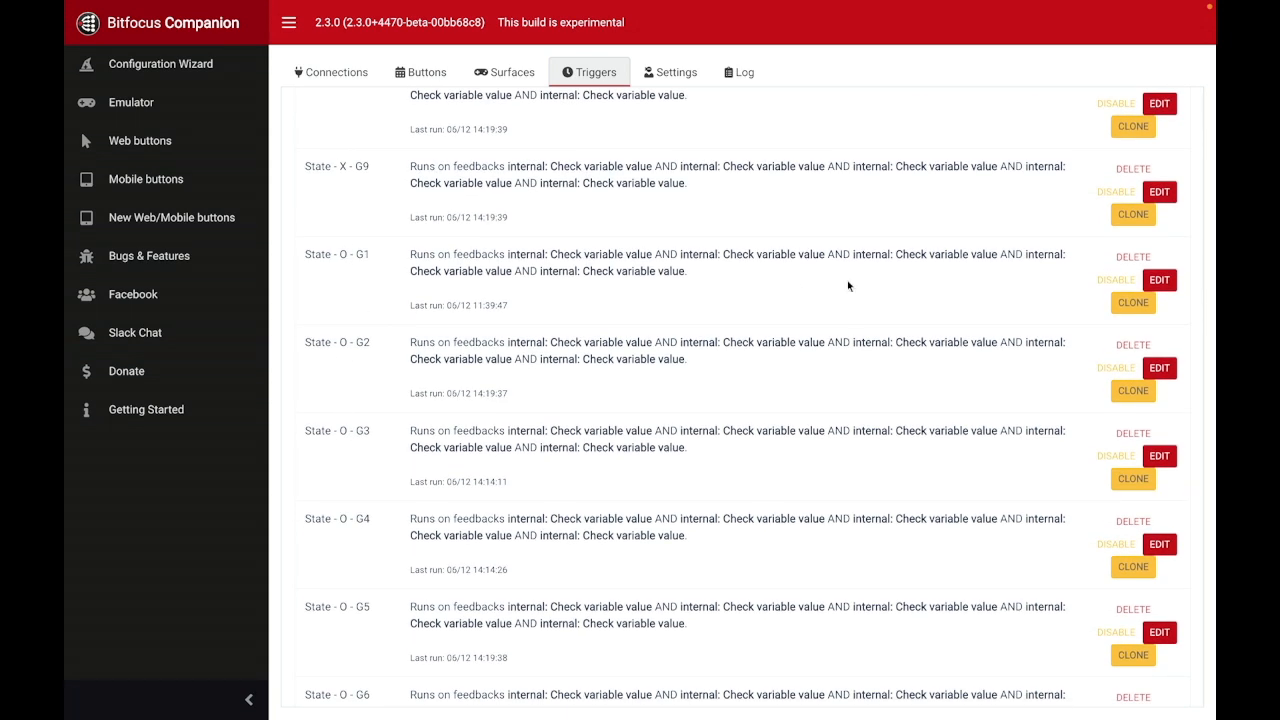
{"action": "left_click", "coordinate": [1160, 280]}
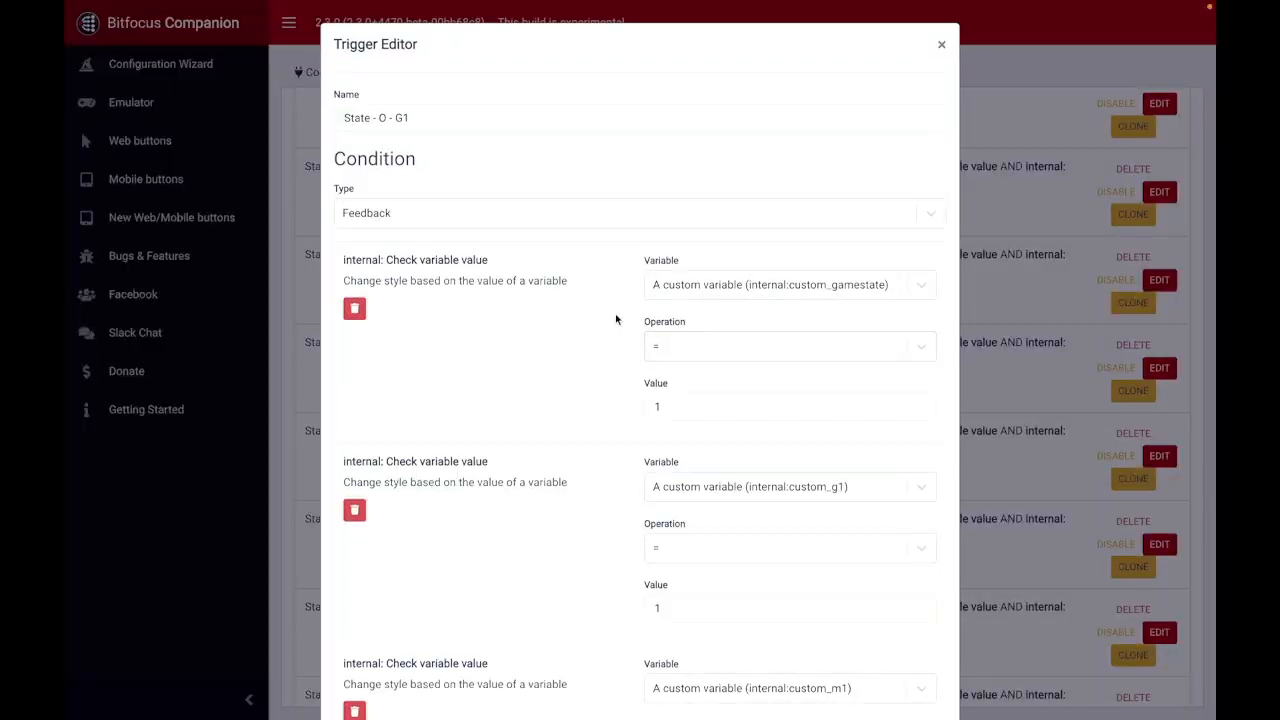
{"action": "scroll", "coordinate": [615, 318], "scroll_direction": "down", "scroll_amount": 3}
{"action": "scroll", "coordinate": [615, 318], "scroll_direction": "down", "scroll_amount": 5}
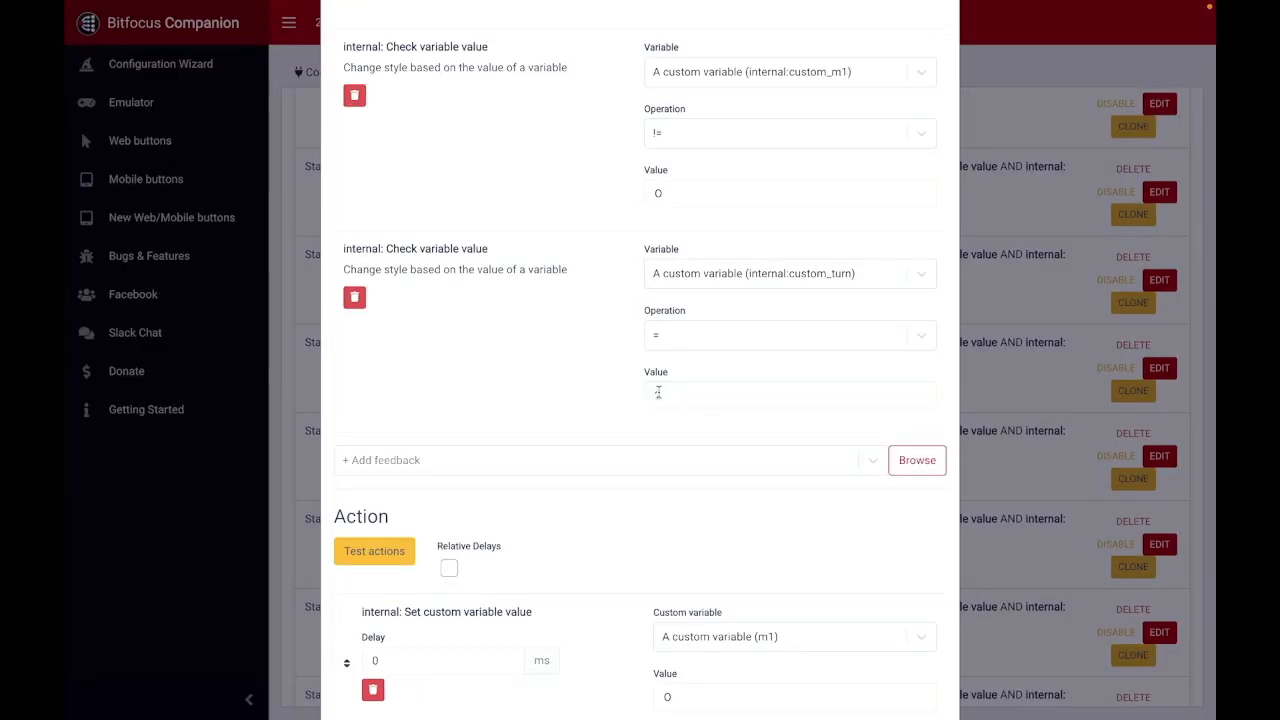
{"action": "scroll", "coordinate": [848, 180], "scroll_direction": "down", "scroll_amount": 4}
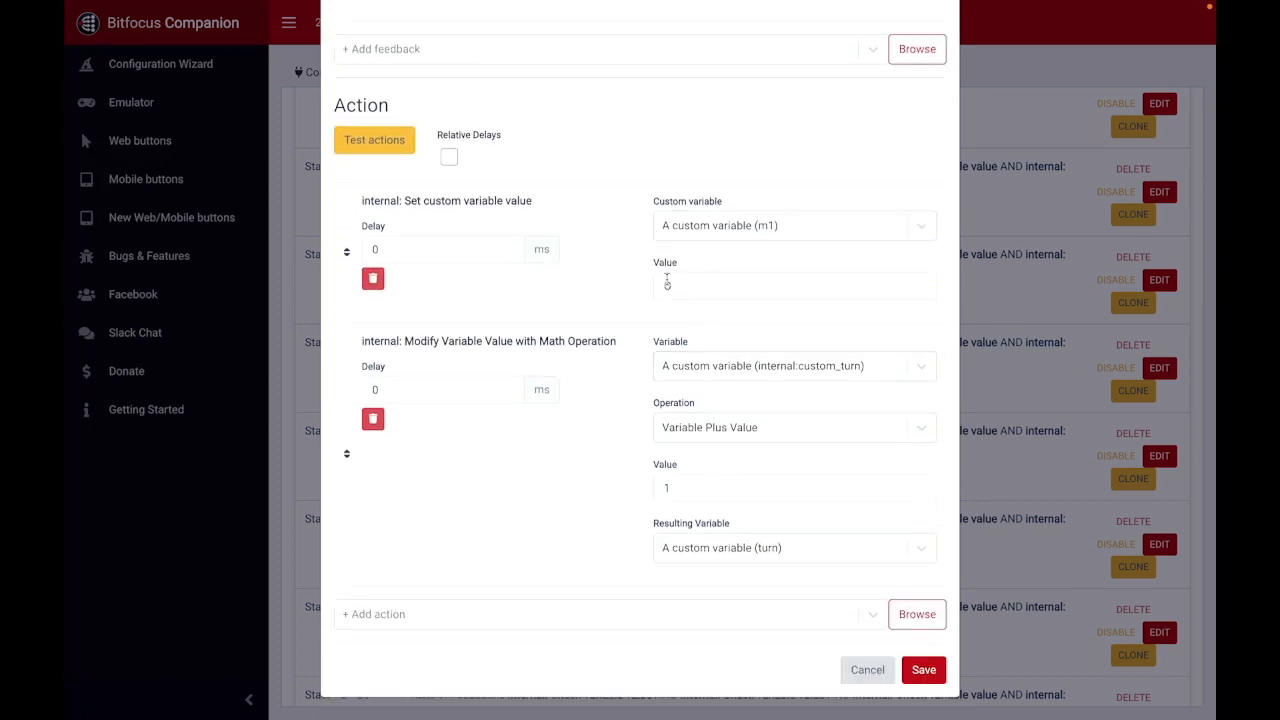
{"action": "left_click", "coordinate": [866, 670]}
{"action": "scroll", "coordinate": [566, 450], "scroll_direction": "down", "scroll_amount": 5}
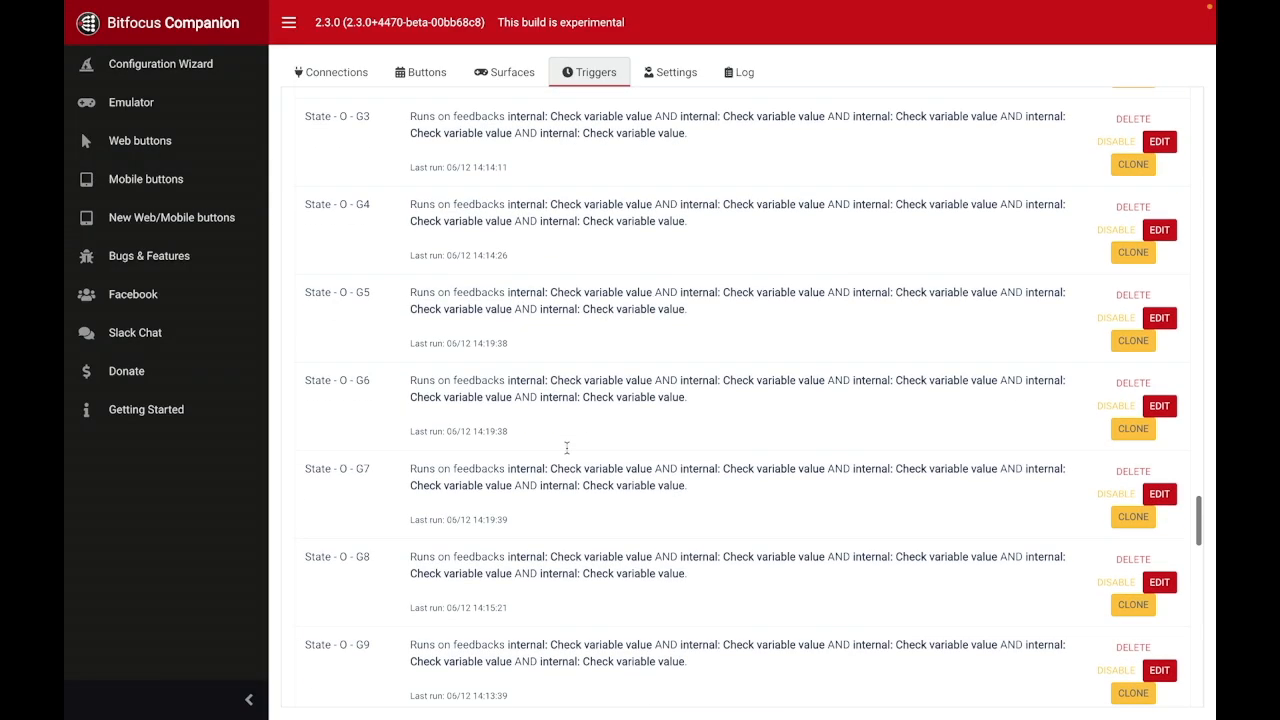
Step: Look through the remaining State - O triggers and the Win - X and Win - O triggers in the list
{"action": "scroll", "coordinate": [569, 450], "scroll_direction": "down", "scroll_amount": 3}
{"action": "scroll", "coordinate": [571, 448], "scroll_direction": "up", "scroll_amount": 3}
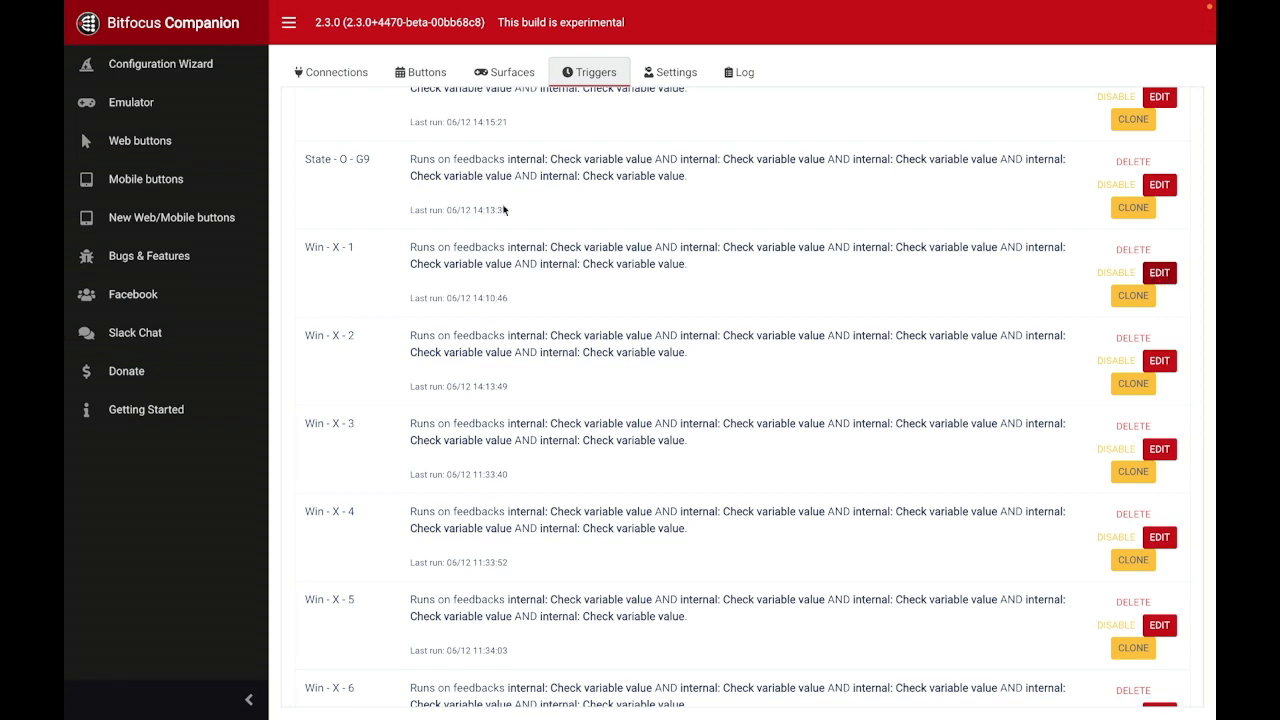
{"action": "scroll", "coordinate": [378, 376], "scroll_direction": "down", "scroll_amount": 3}
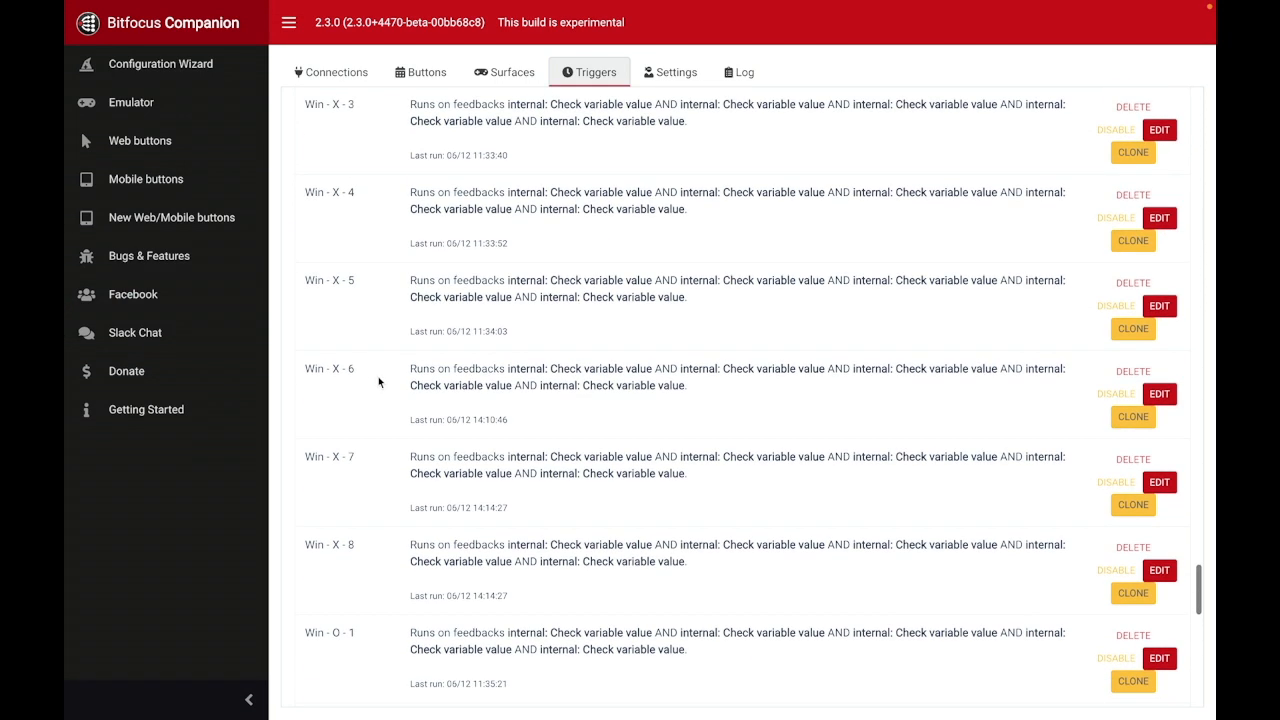
{"action": "scroll", "coordinate": [378, 376], "scroll_direction": "up", "scroll_amount": 4}
{"action": "scroll", "coordinate": [336, 496], "scroll_direction": "down", "scroll_amount": 5}
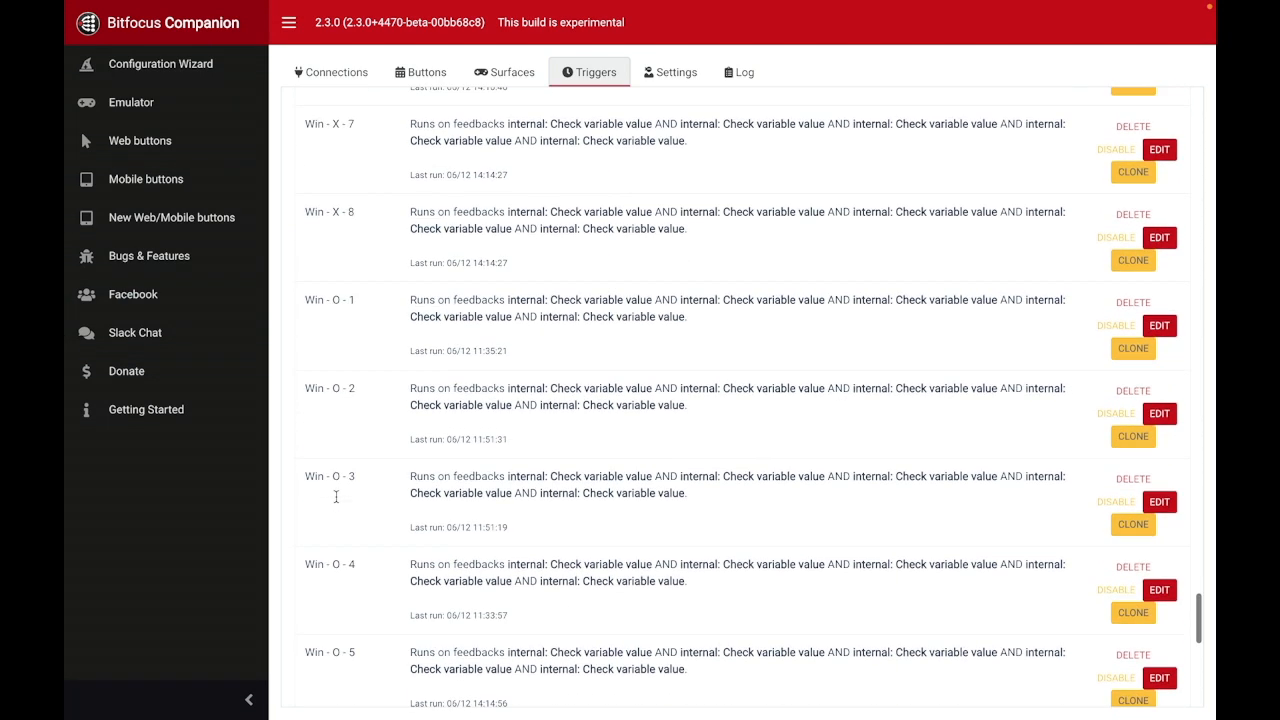
{"action": "scroll", "coordinate": [336, 496], "scroll_direction": "up", "scroll_amount": 6}
{"action": "scroll", "coordinate": [449, 371], "scroll_direction": "up", "scroll_amount": 2}
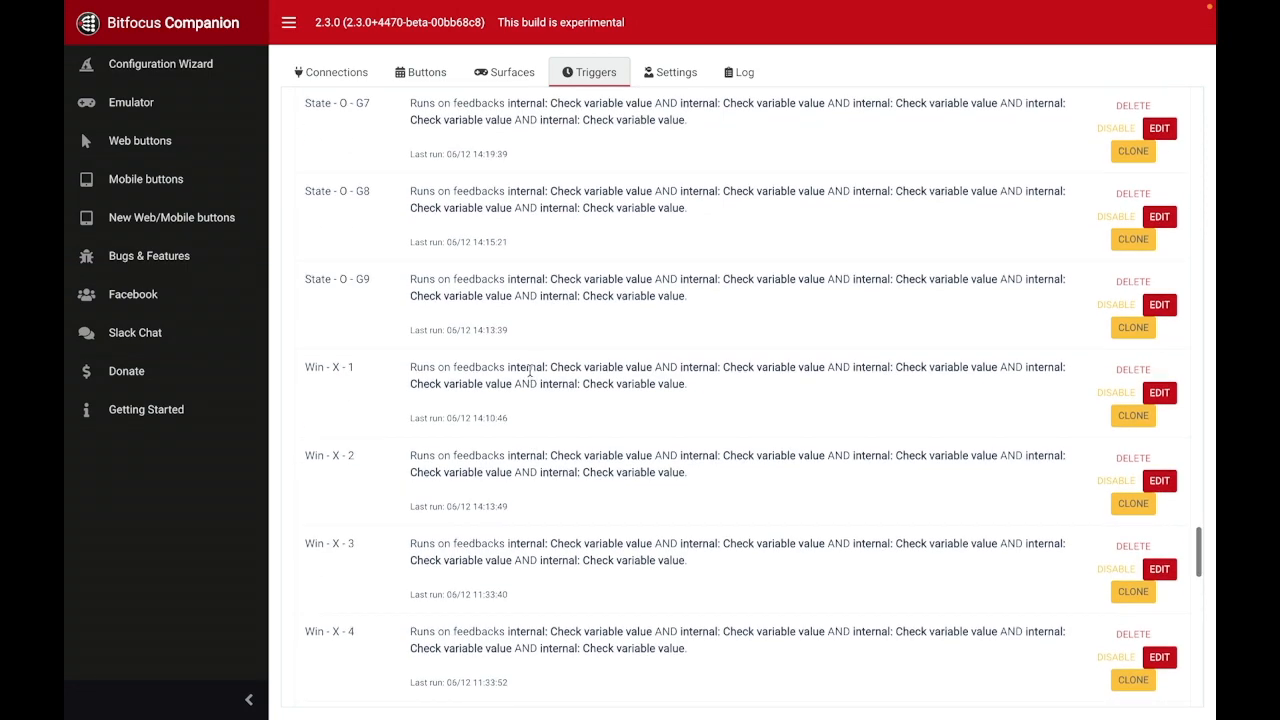
Step: Open the Win - X - 1 trigger and review its gamestate, m1, m2 and m3 variable conditions
{"action": "left_click", "coordinate": [1160, 391]}
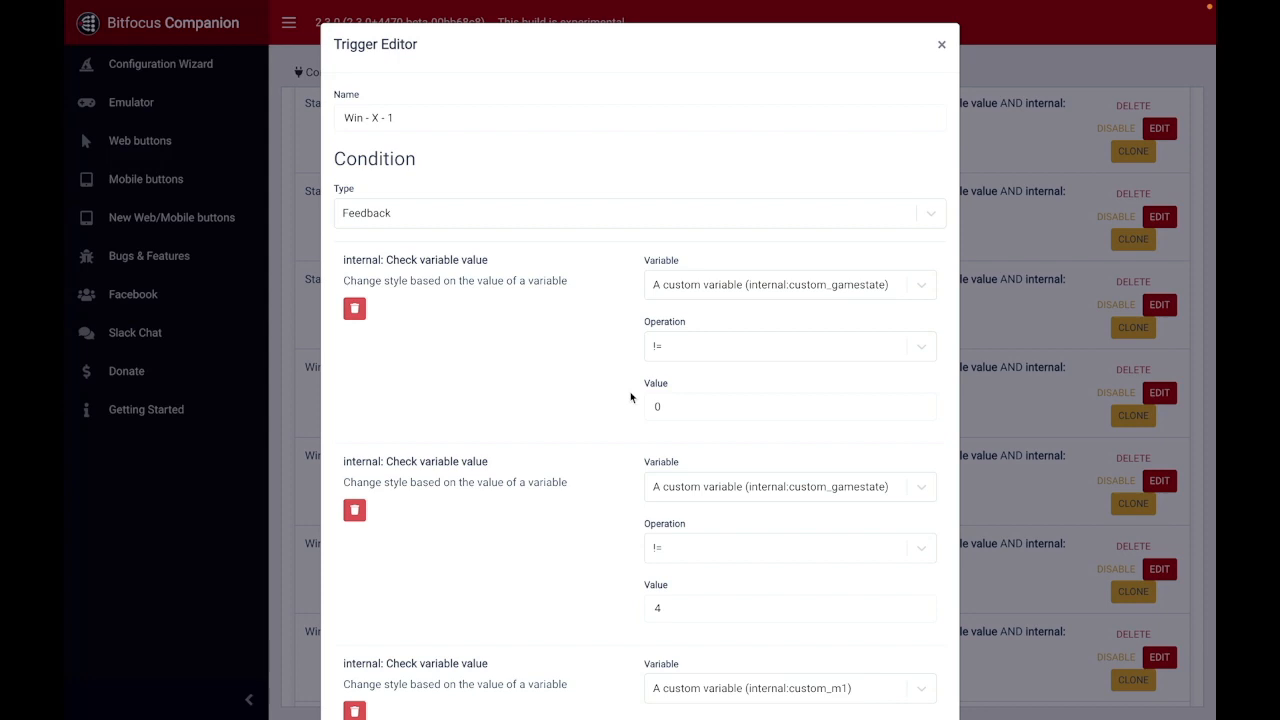
{"action": "scroll", "coordinate": [585, 334], "scroll_direction": "down", "scroll_amount": 1}
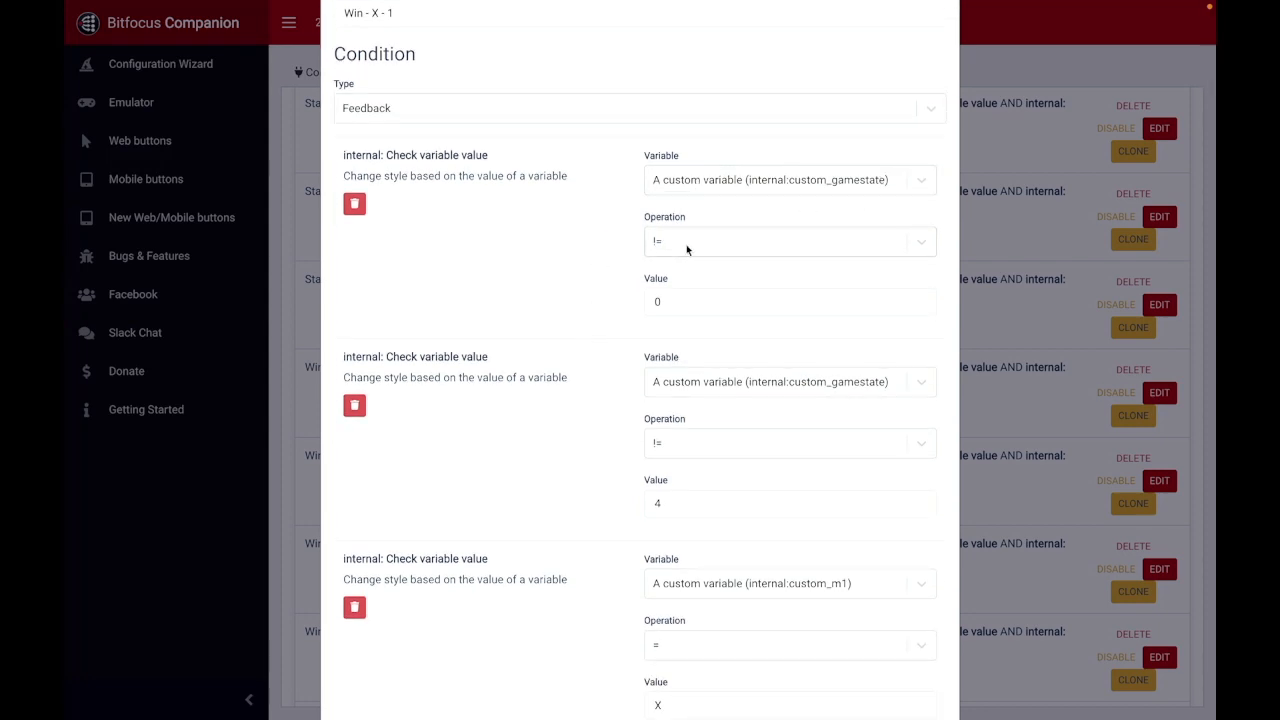
{"action": "scroll", "coordinate": [592, 292], "scroll_direction": "down", "scroll_amount": 2}
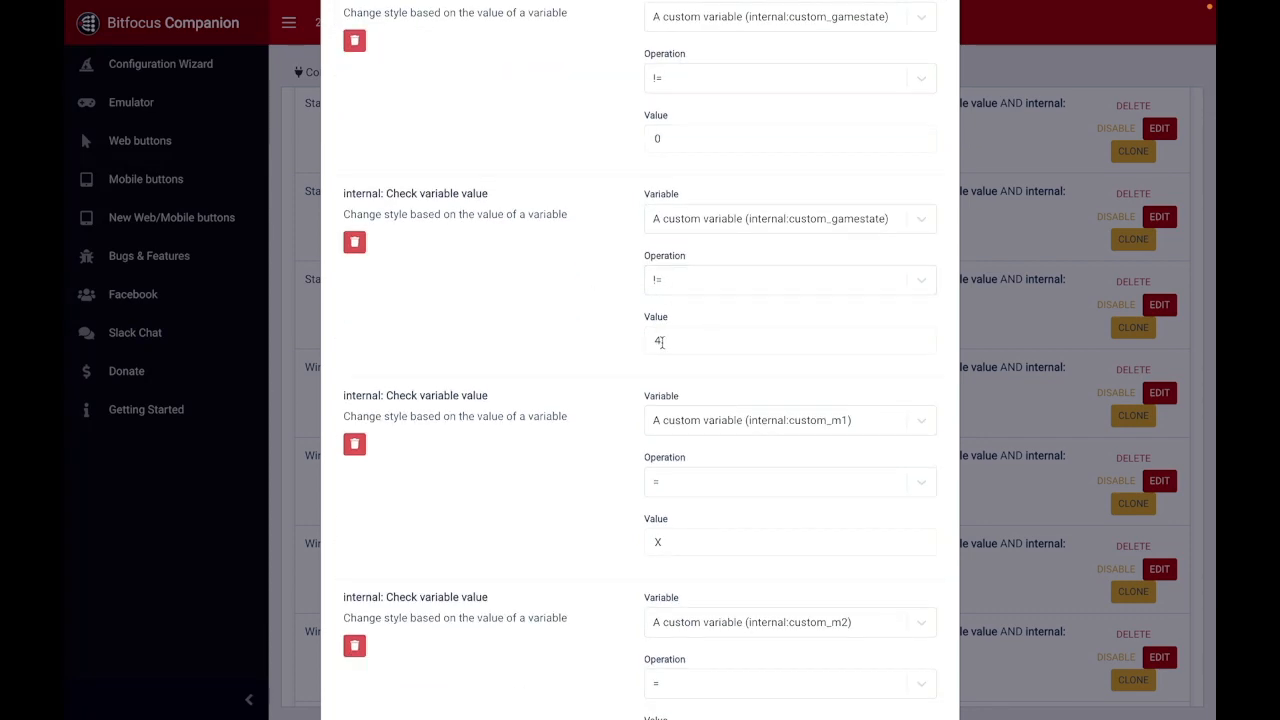
{"action": "scroll", "coordinate": [606, 309], "scroll_direction": "up", "scroll_amount": 1}
{"action": "scroll", "coordinate": [606, 309], "scroll_direction": "down", "scroll_amount": 1}
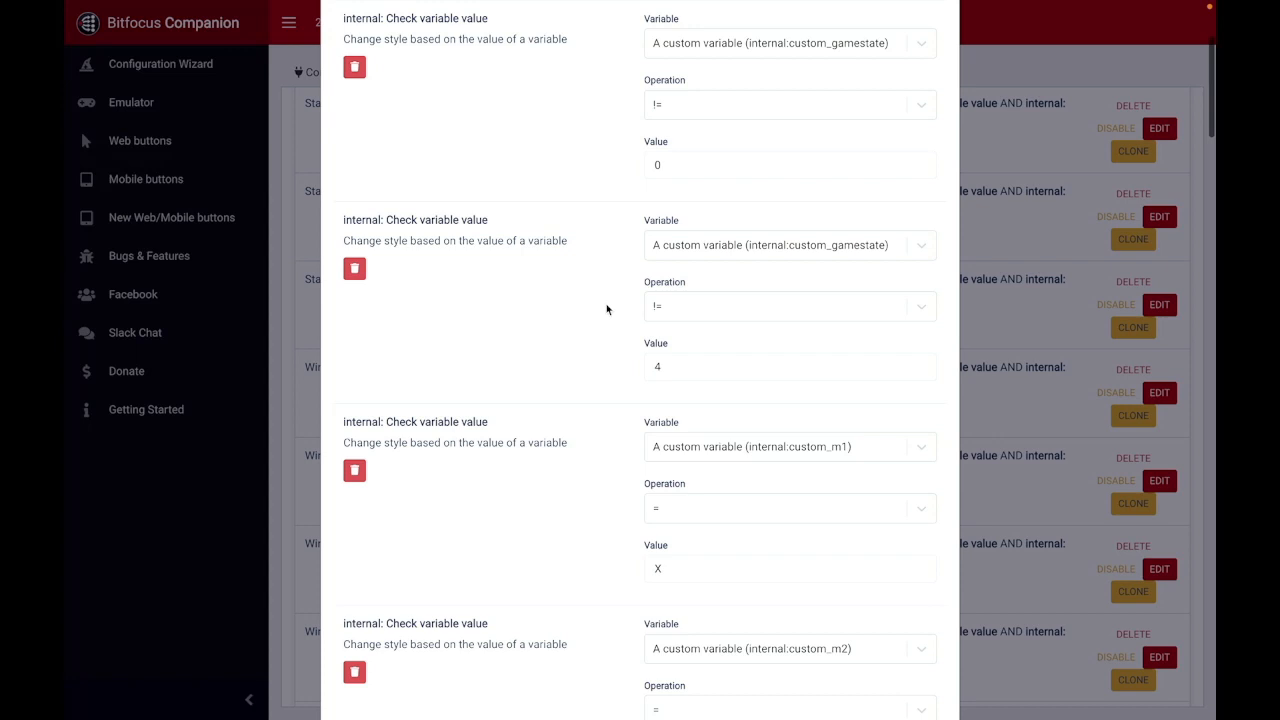
{"action": "scroll", "coordinate": [606, 309], "scroll_direction": "up", "scroll_amount": 2}
{"action": "scroll", "coordinate": [606, 309], "scroll_direction": "down", "scroll_amount": 3}
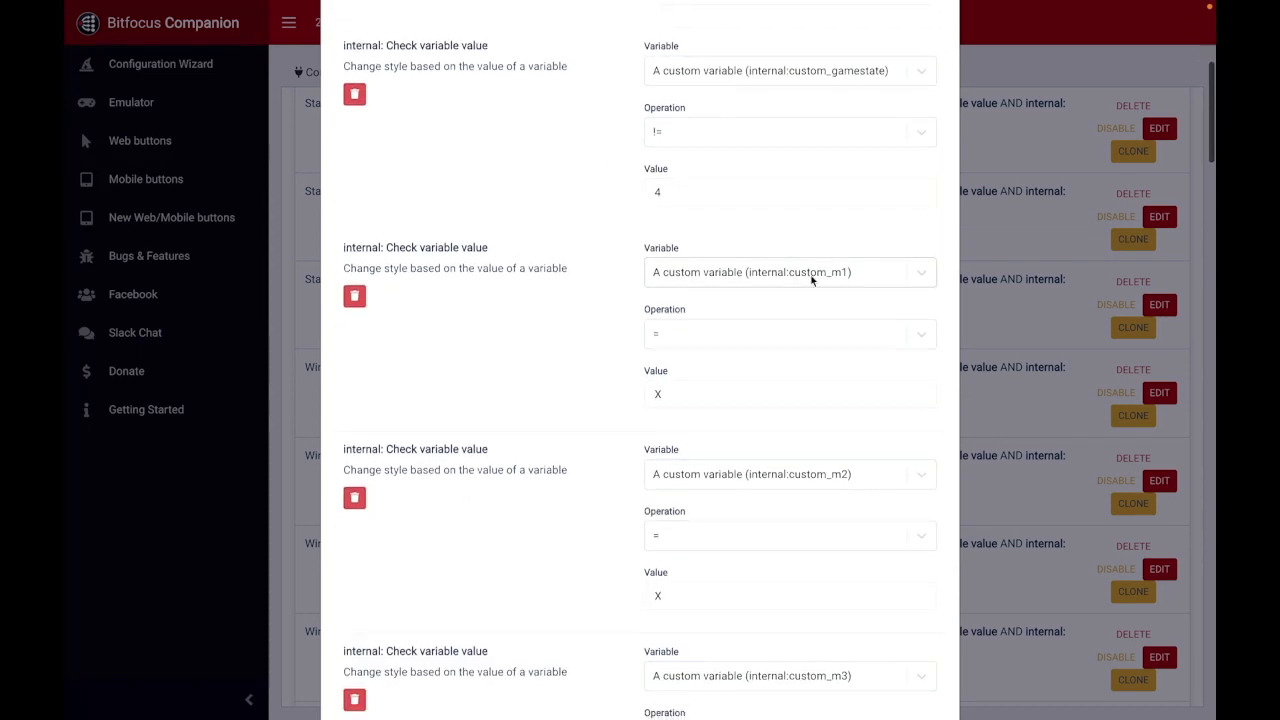
{"action": "scroll", "coordinate": [831, 282], "scroll_direction": "down", "scroll_amount": 1}
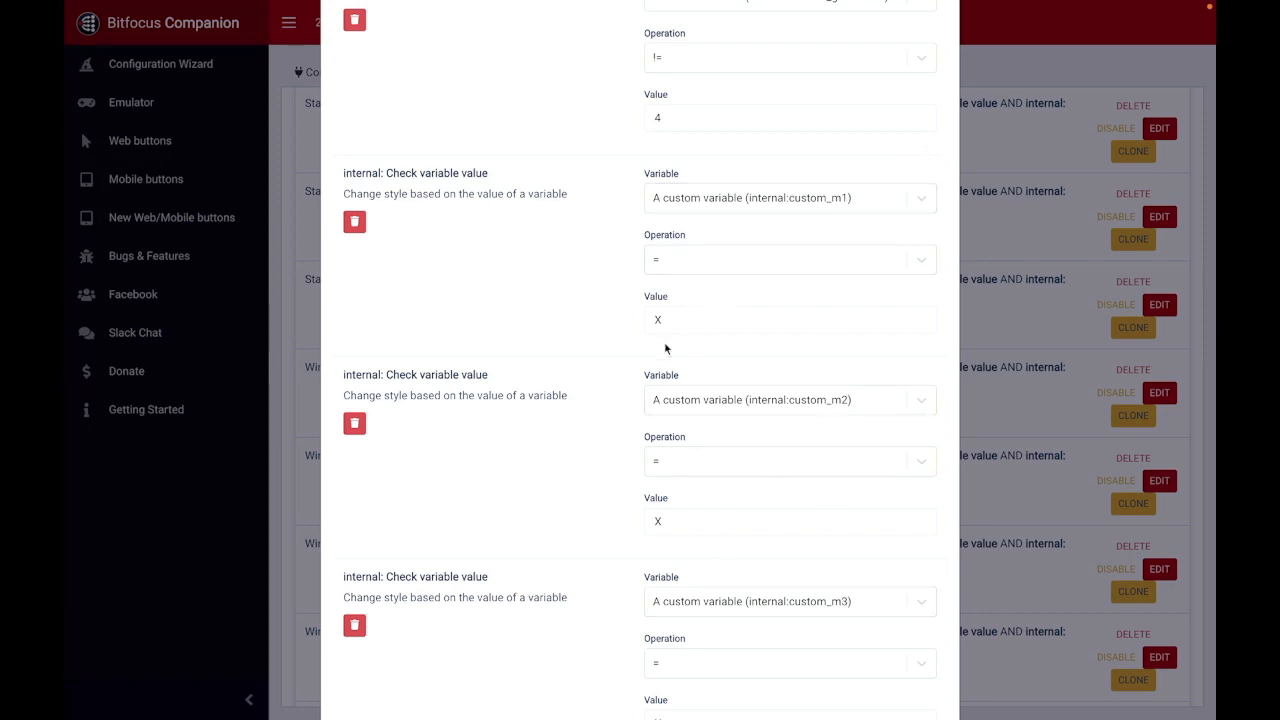
Step: Review the Win - X - 1 trigger's actions for the gamestate, score-x and winner variables and its first button background colors
{"action": "scroll", "coordinate": [557, 527], "scroll_direction": "down", "scroll_amount": 10}
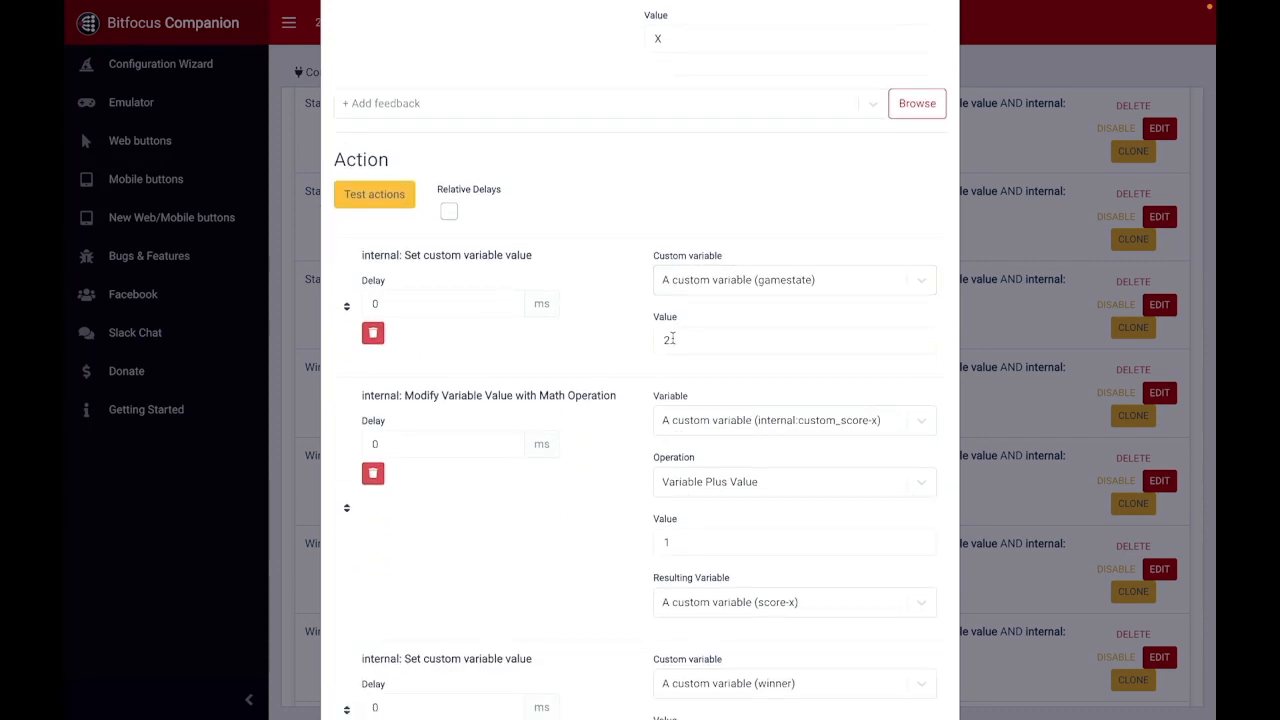
{"action": "scroll", "coordinate": [594, 84], "scroll_direction": "up", "scroll_amount": 2}
{"action": "scroll", "coordinate": [591, 80], "scroll_direction": "down", "scroll_amount": 2}
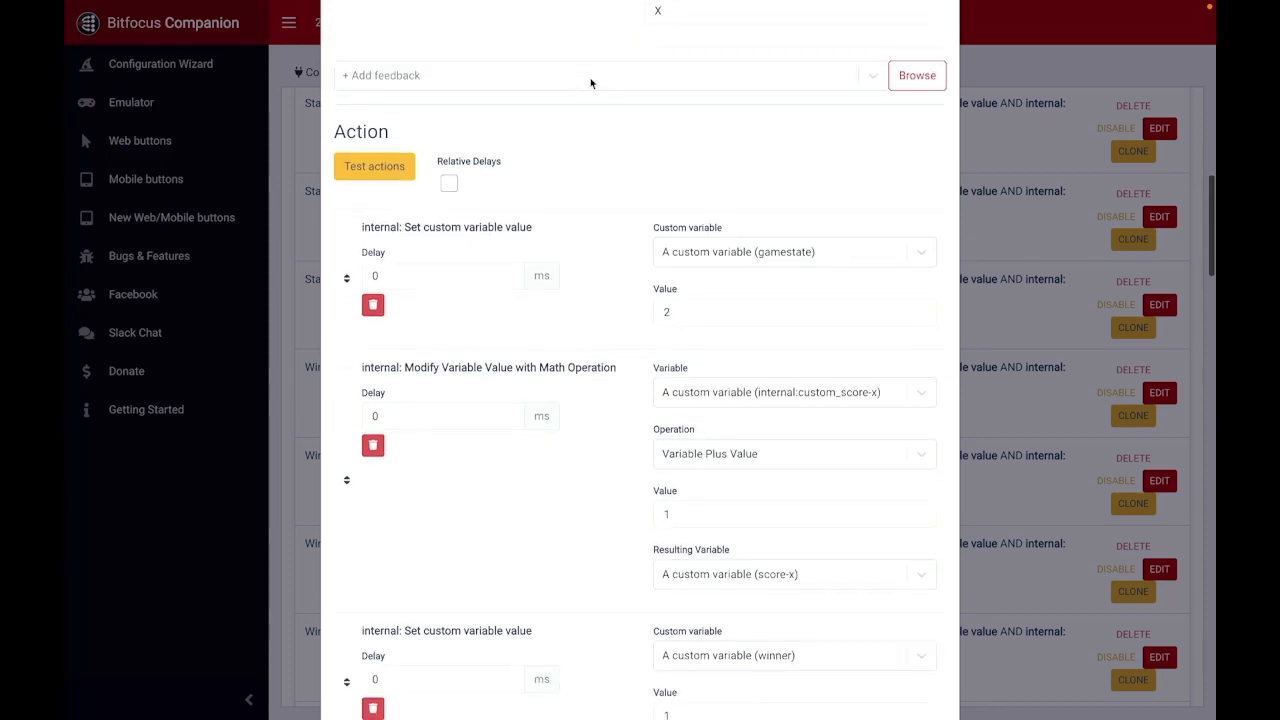
{"action": "scroll", "coordinate": [521, 163], "scroll_direction": "down", "scroll_amount": 1}
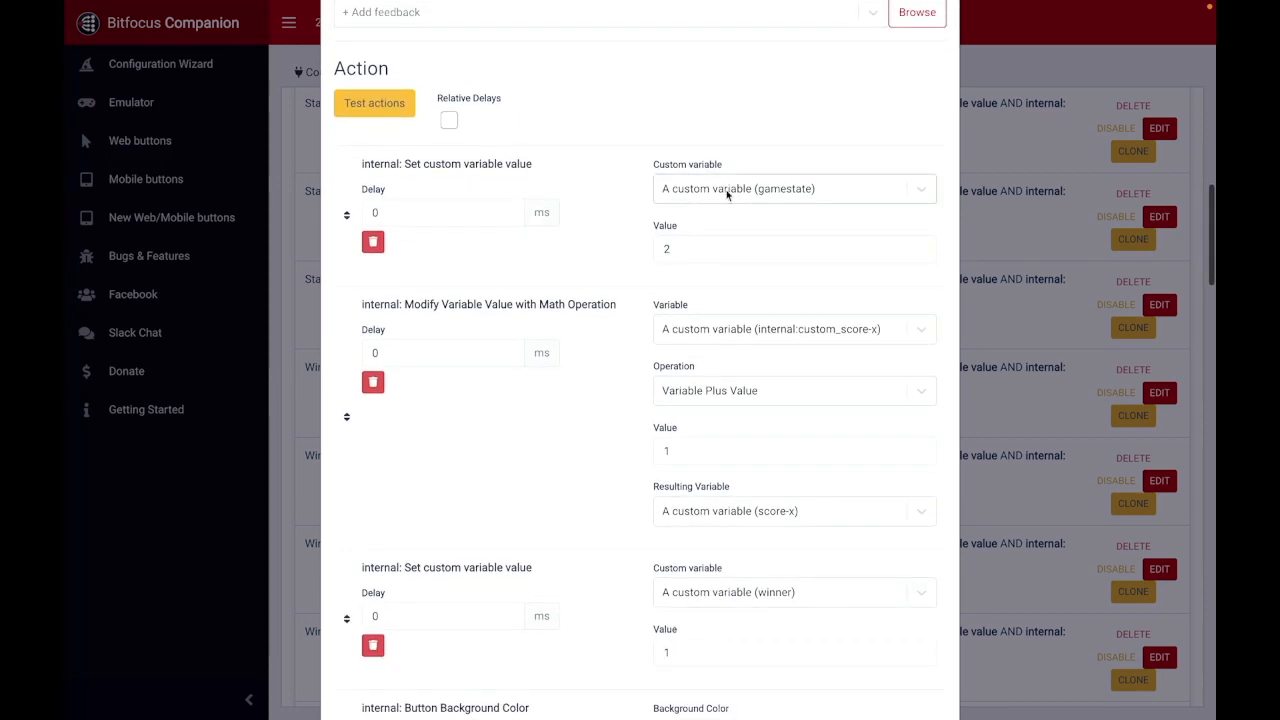
{"action": "scroll", "coordinate": [634, 268], "scroll_direction": "down", "scroll_amount": 1}
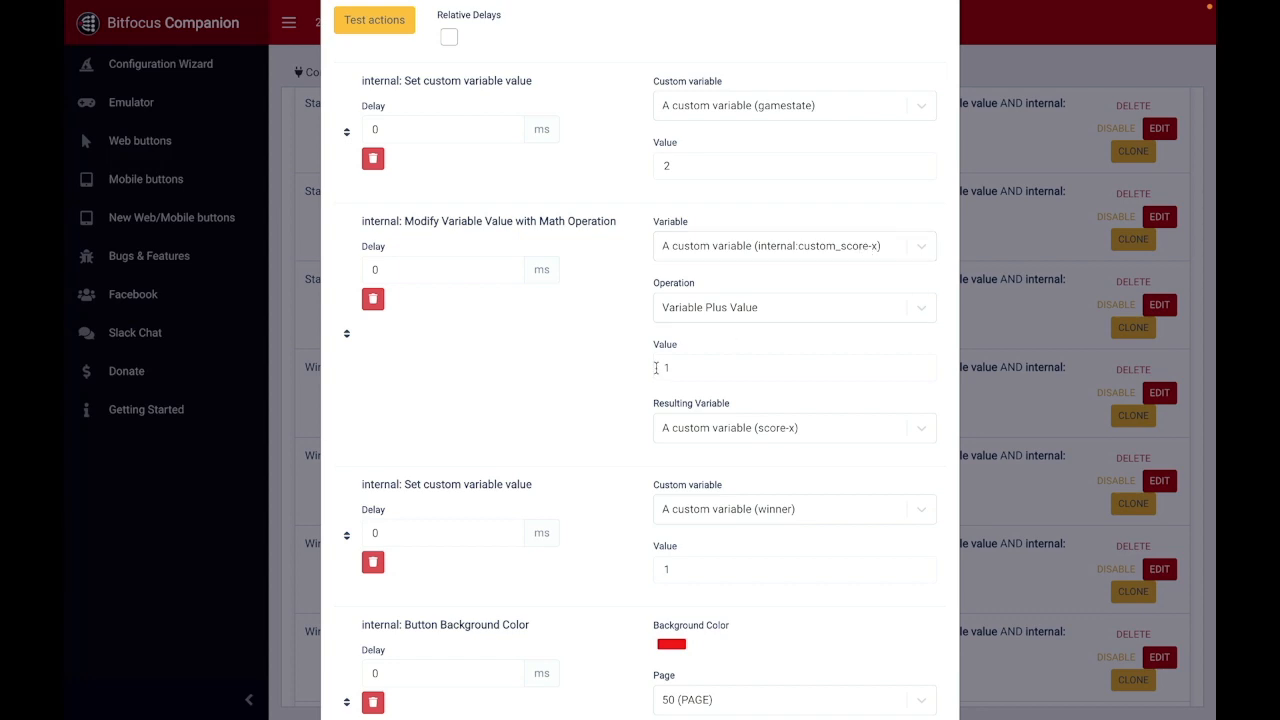
{"action": "scroll", "coordinate": [623, 423], "scroll_direction": "down", "scroll_amount": 2}
{"action": "scroll", "coordinate": [627, 361], "scroll_direction": "down", "scroll_amount": 1}
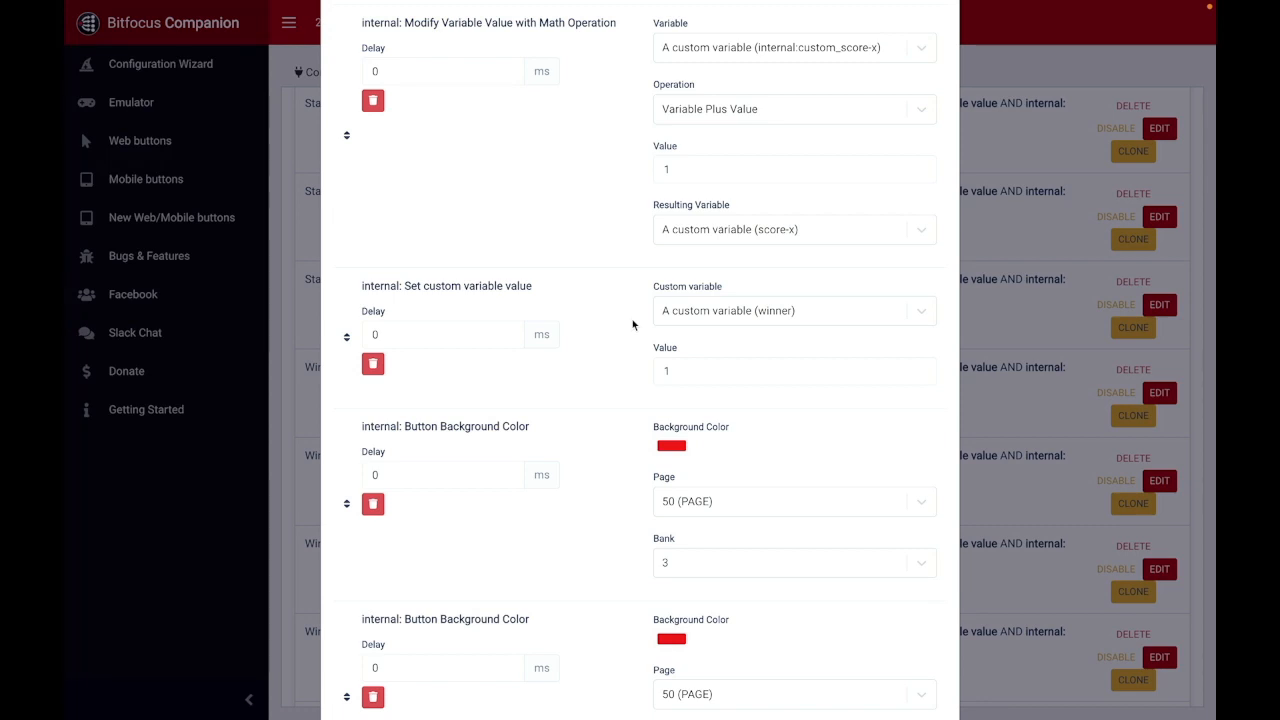
{"action": "scroll", "coordinate": [632, 322], "scroll_direction": "down", "scroll_amount": 3}
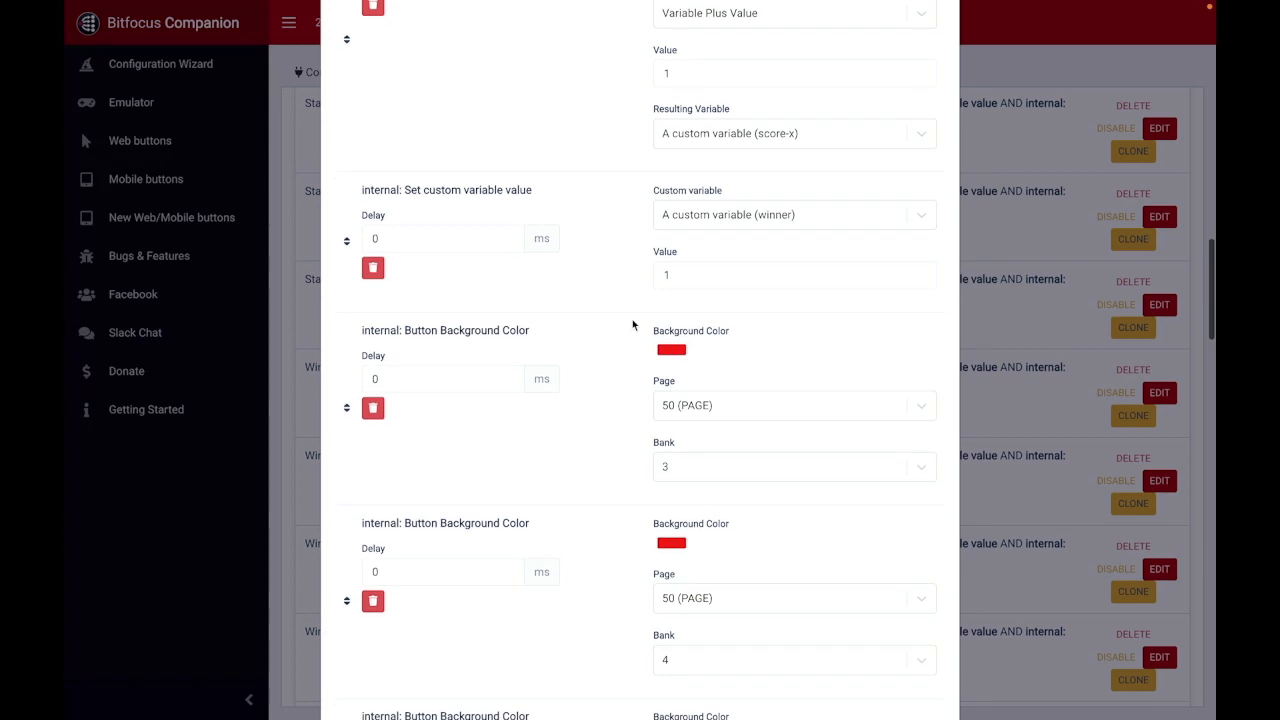
{"action": "scroll", "coordinate": [632, 324], "scroll_direction": "down", "scroll_amount": 1}
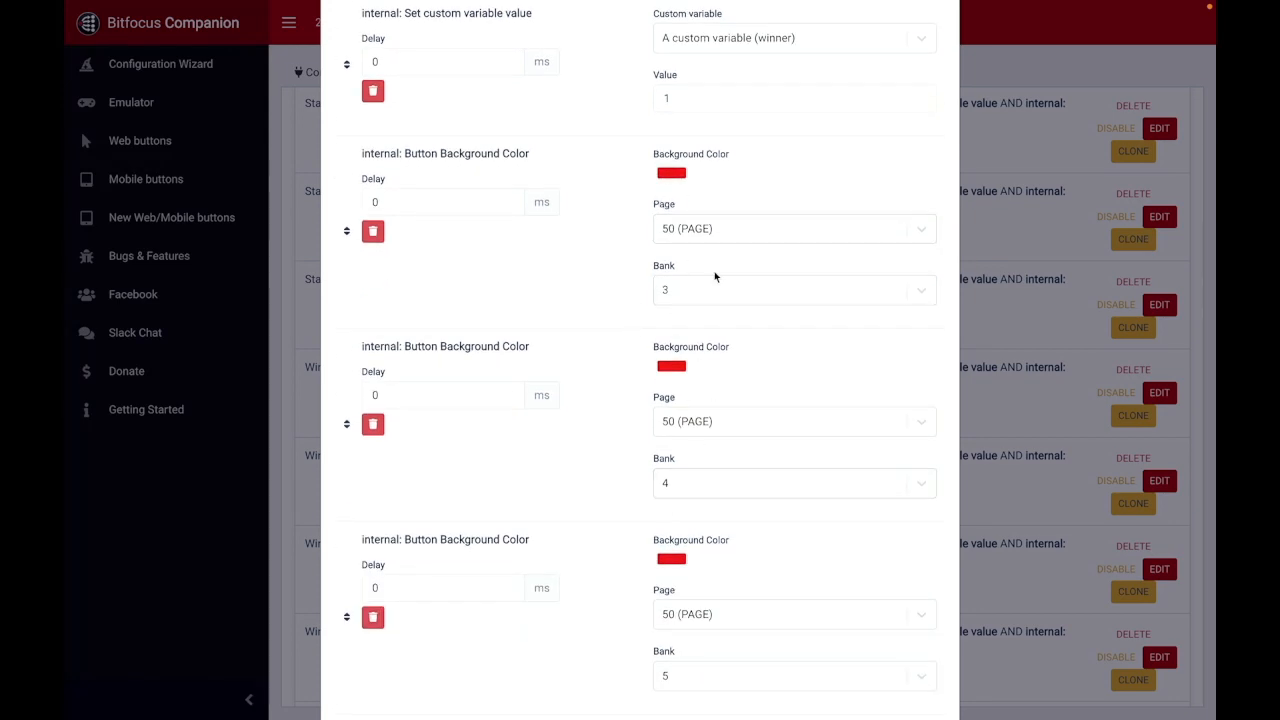
Step: Compare the Win - X - 1 trigger's m1 to m3 conditions with its delayed button background color actions, and close it without saving
{"action": "scroll", "coordinate": [614, 209], "scroll_direction": "up", "scroll_amount": 9}
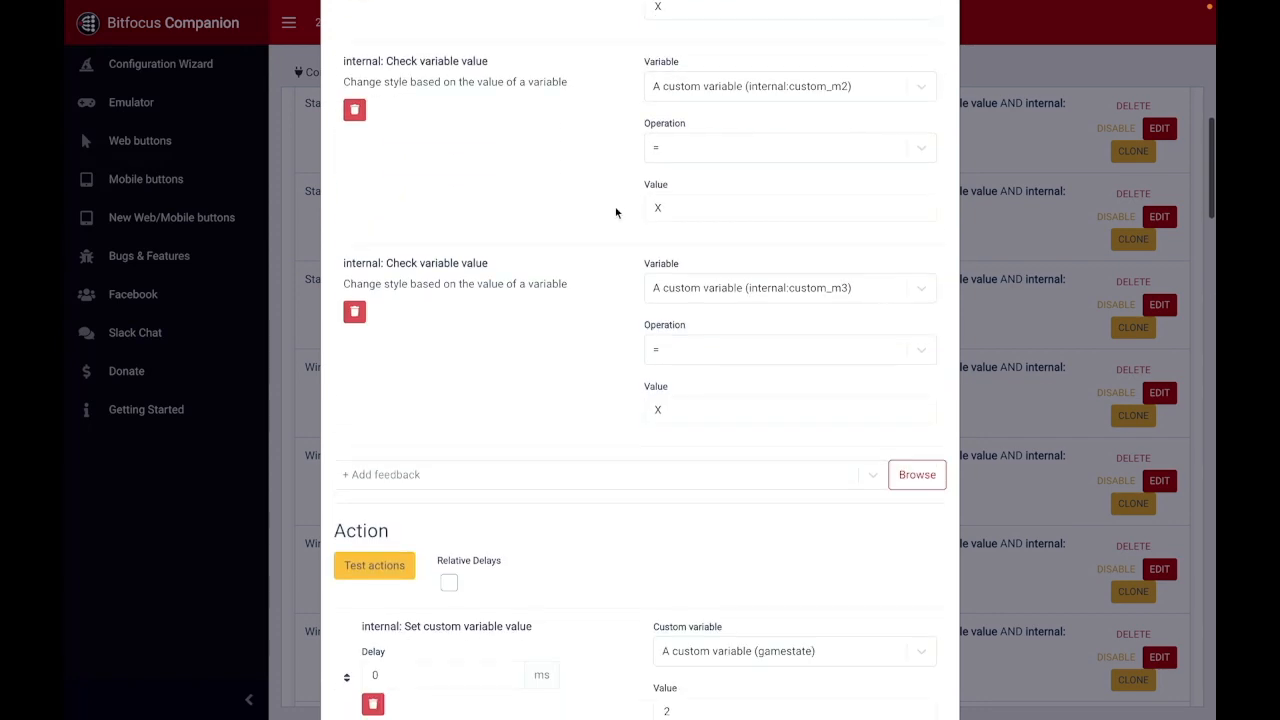
{"action": "scroll", "coordinate": [816, 168], "scroll_direction": "up", "scroll_amount": 2}
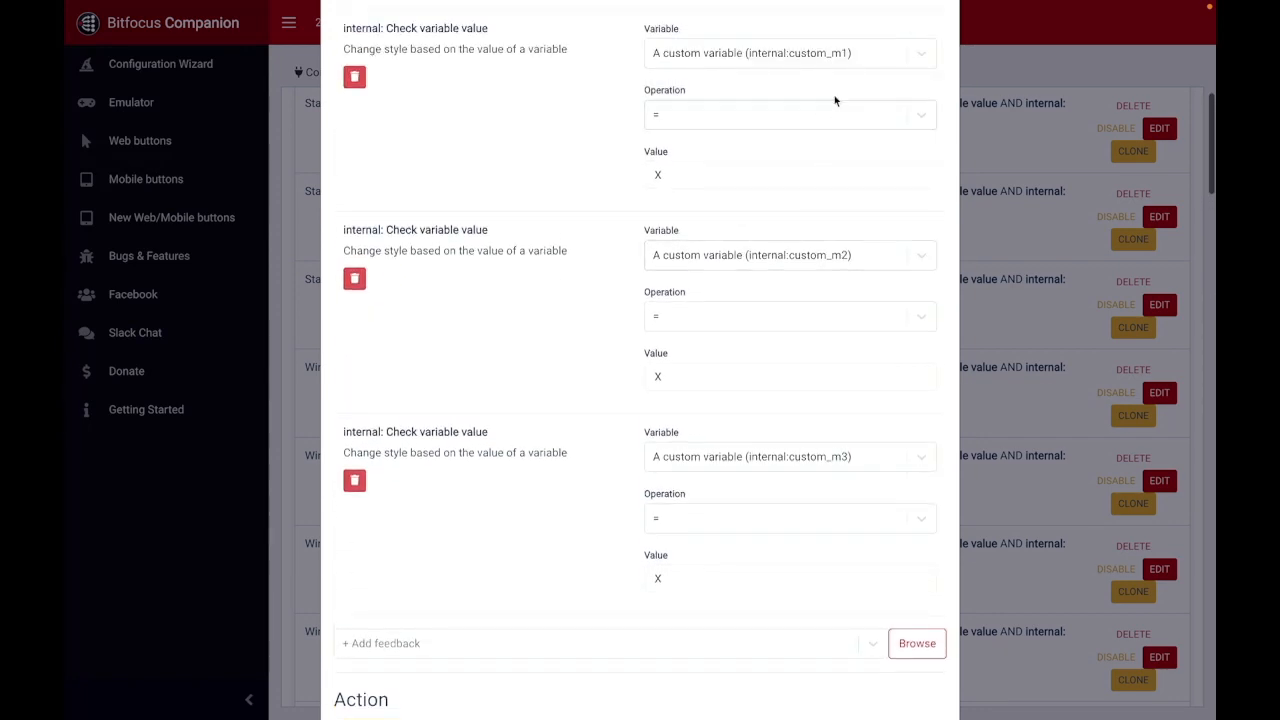
{"action": "scroll", "coordinate": [802, 436], "scroll_direction": "down", "scroll_amount": 12}
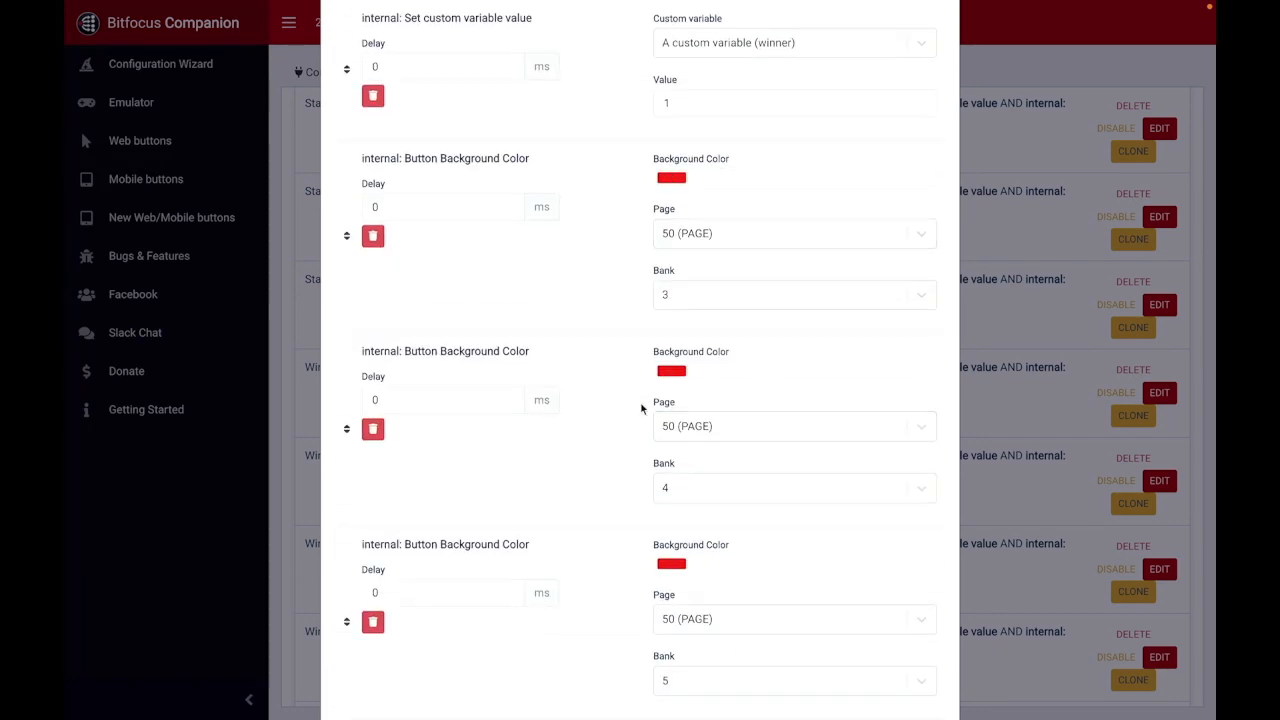
{"action": "scroll", "coordinate": [650, 357], "scroll_direction": "down", "scroll_amount": 6}
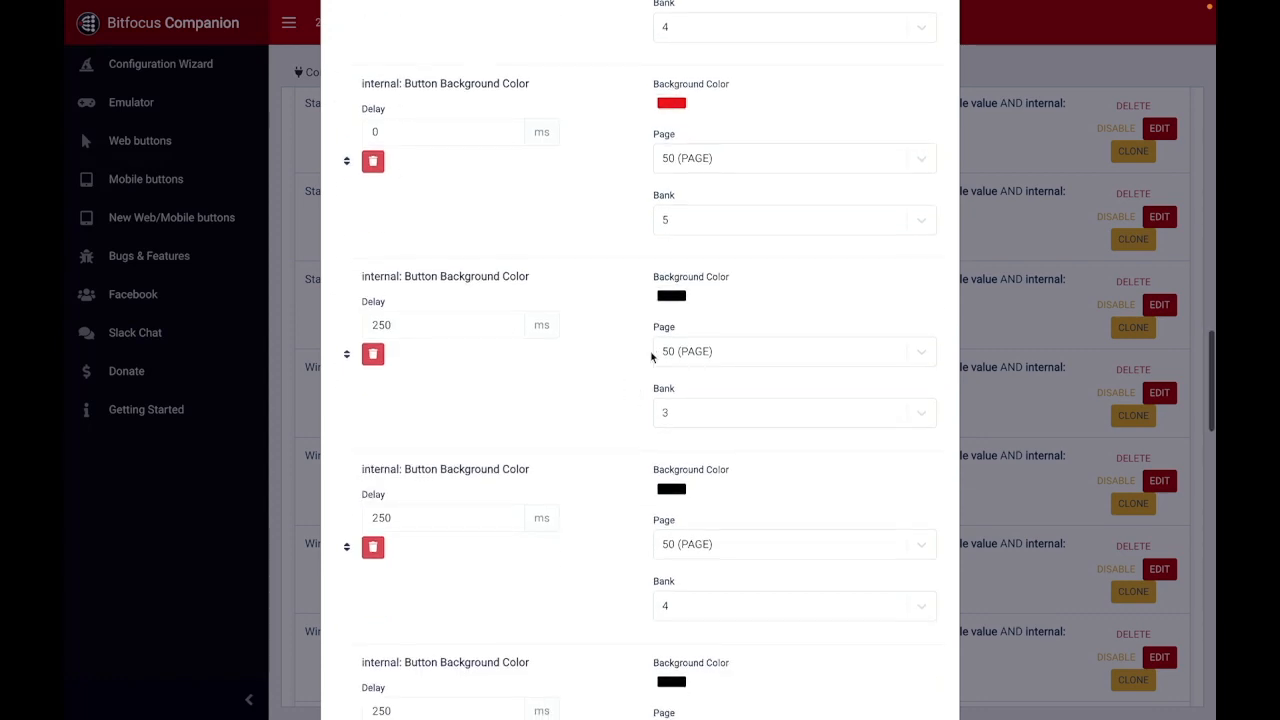
{"action": "scroll", "coordinate": [650, 357], "scroll_direction": "down", "scroll_amount": 6}
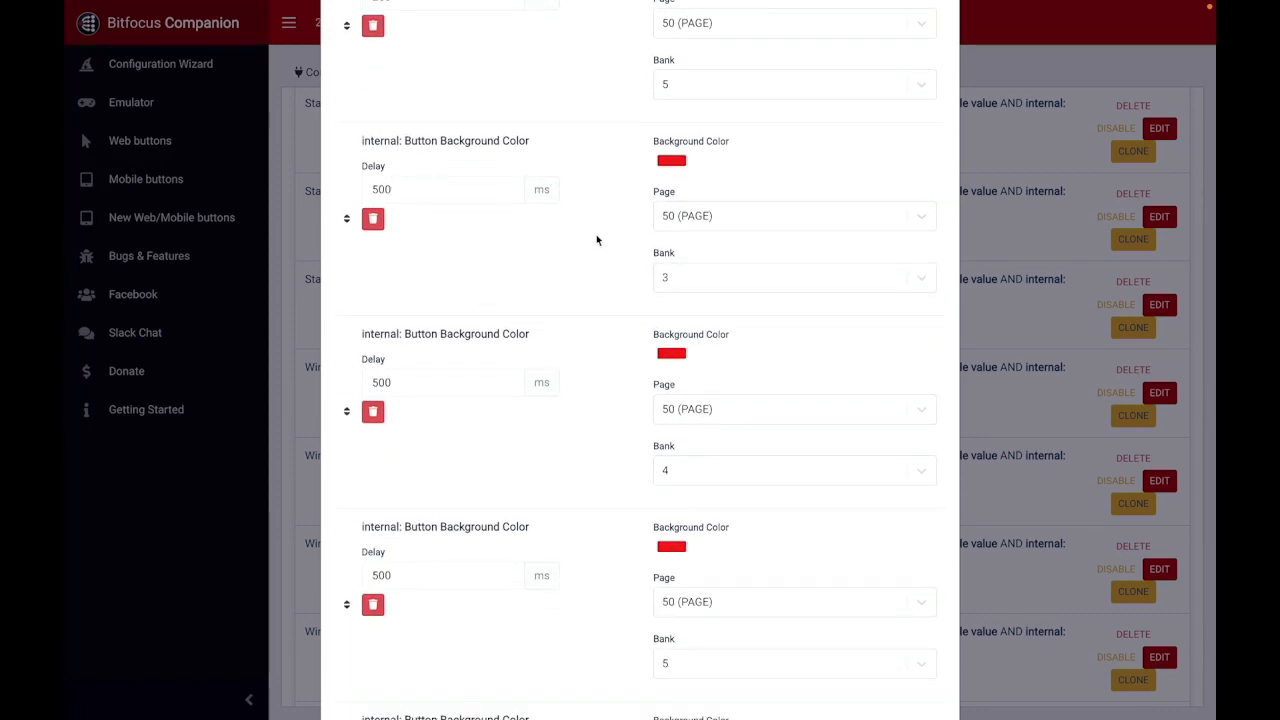
{"action": "scroll", "coordinate": [597, 240], "scroll_direction": "down", "scroll_amount": 10}
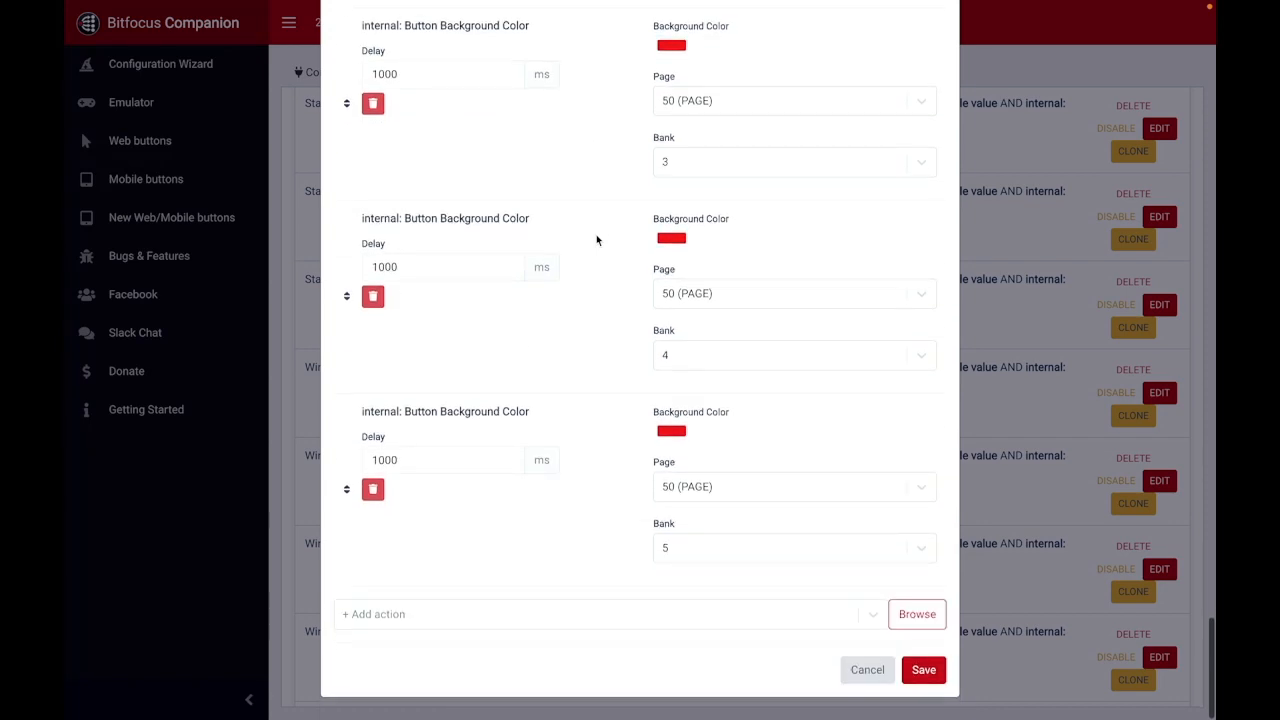
{"action": "left_click", "coordinate": [866, 669]}
Step: Find and open the Win - O - 4 trigger and review its m1, m4 and m7 variable conditions
{"action": "scroll", "coordinate": [364, 360], "scroll_direction": "down", "scroll_amount": 3}
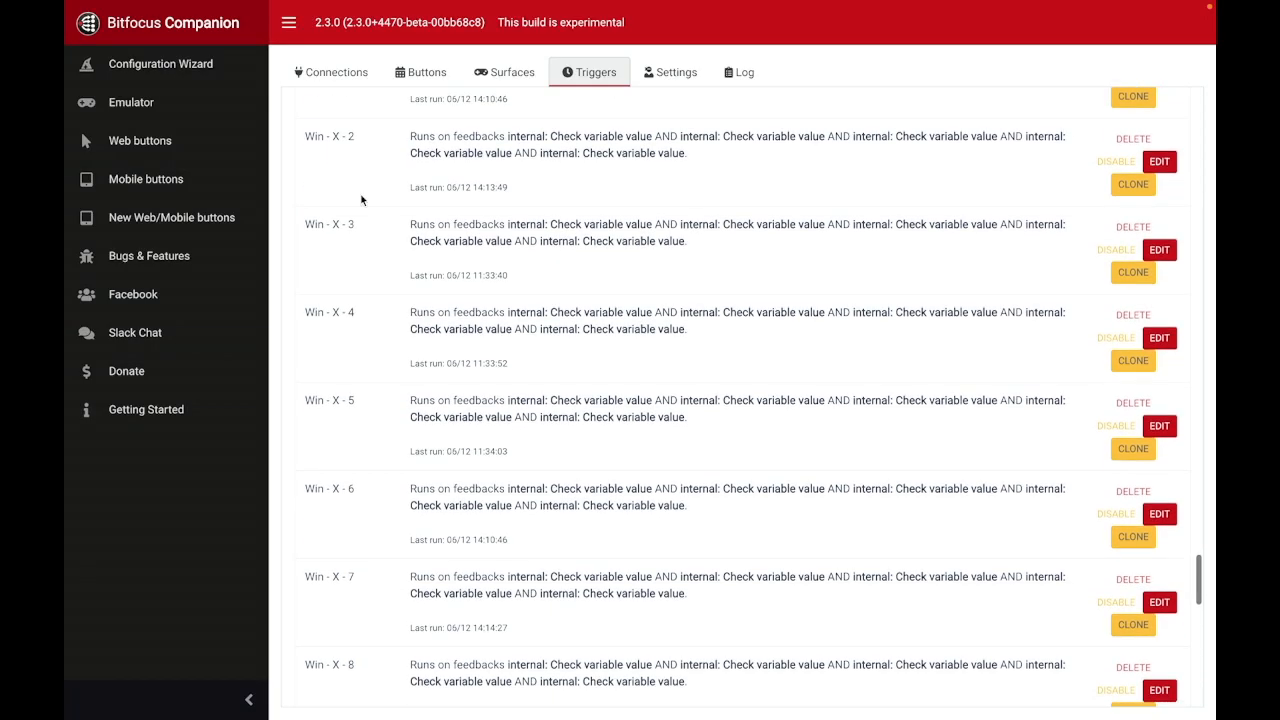
{"action": "scroll", "coordinate": [384, 370], "scroll_direction": "down", "scroll_amount": 5}
{"action": "scroll", "coordinate": [394, 350], "scroll_direction": "down", "scroll_amount": 3}
{"action": "scroll", "coordinate": [438, 285], "scroll_direction": "down", "scroll_amount": 2}
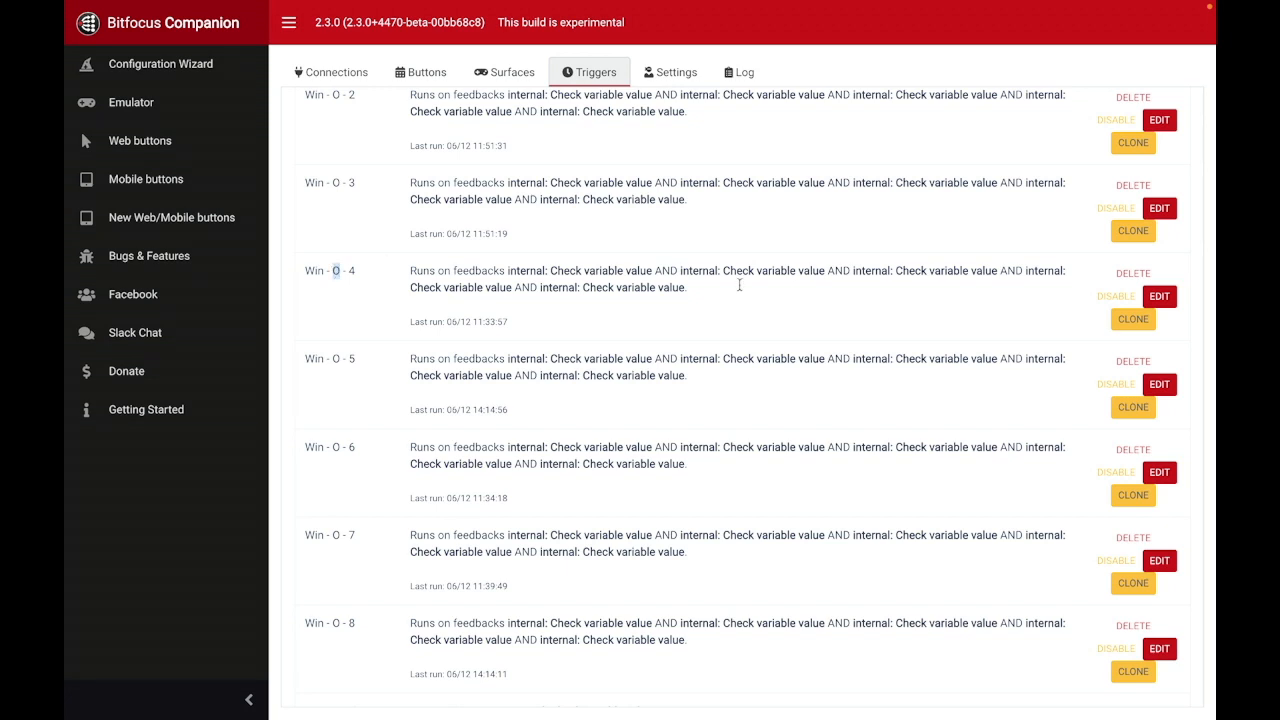
{"action": "left_click", "coordinate": [1159, 296]}
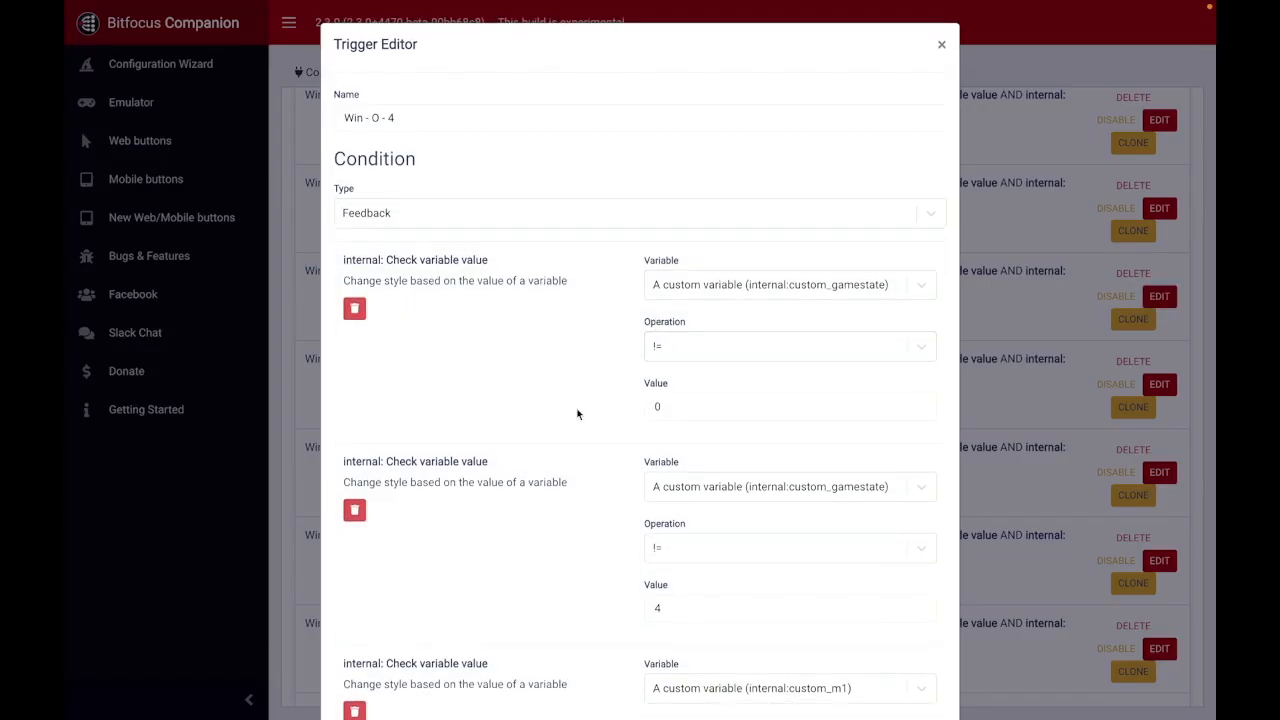
{"action": "scroll", "coordinate": [577, 414], "scroll_direction": "down", "scroll_amount": 3}
{"action": "scroll", "coordinate": [576, 312], "scroll_direction": "down", "scroll_amount": 6}
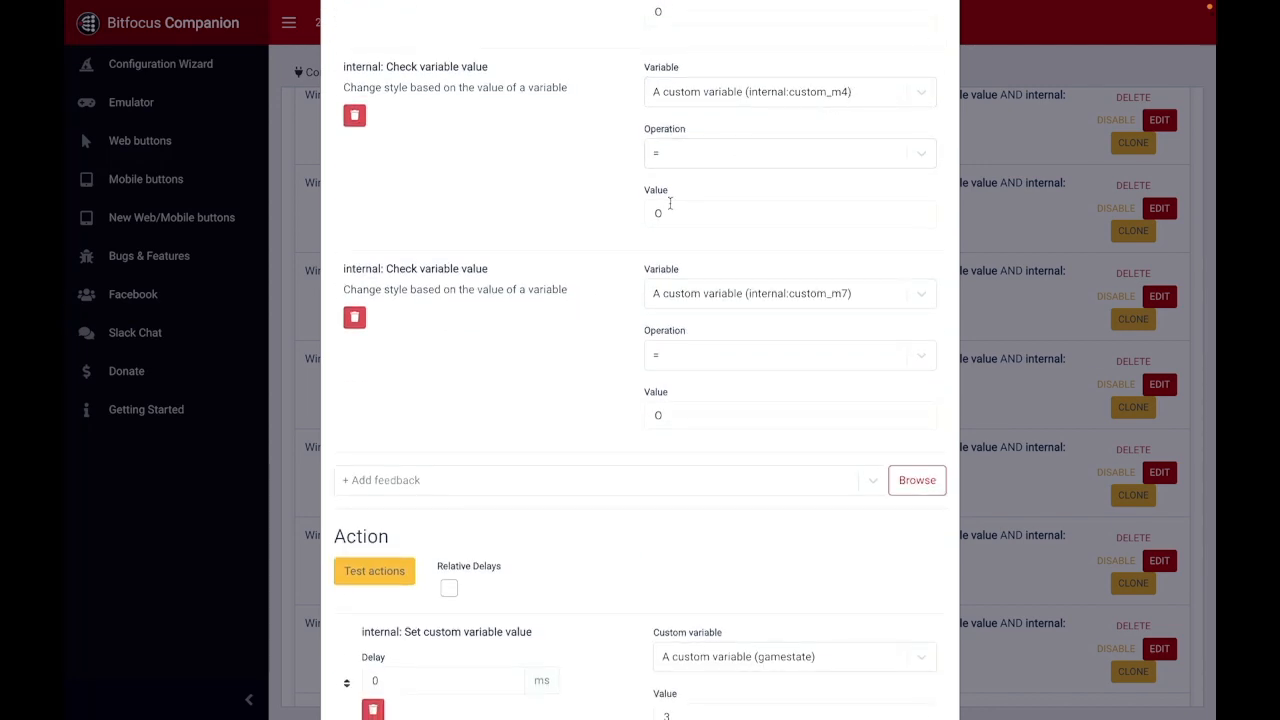
{"action": "scroll", "coordinate": [686, 451], "scroll_direction": "up", "scroll_amount": 2}
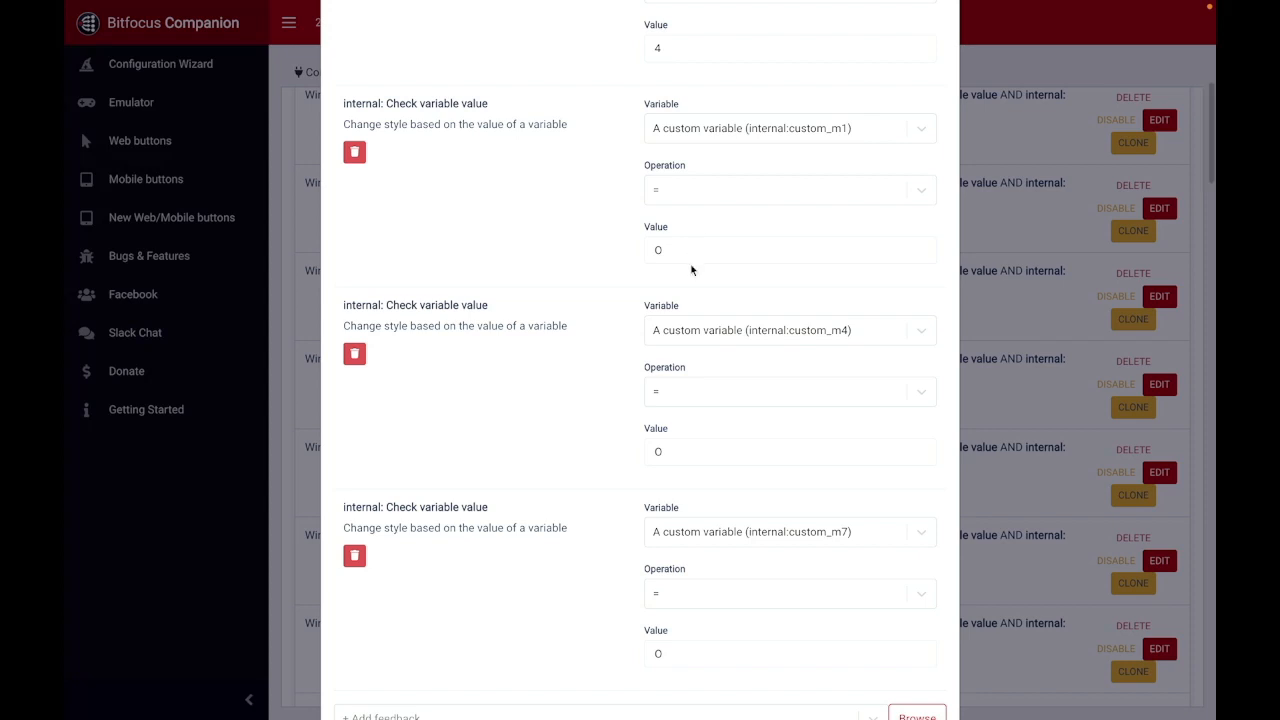
Step: Review the Win - O - 4 trigger's gamestate, score-o, winner and button background color actions, and close it without saving
{"action": "scroll", "coordinate": [554, 460], "scroll_direction": "down", "scroll_amount": 6}
{"action": "scroll", "coordinate": [556, 461], "scroll_direction": "down", "scroll_amount": 2}
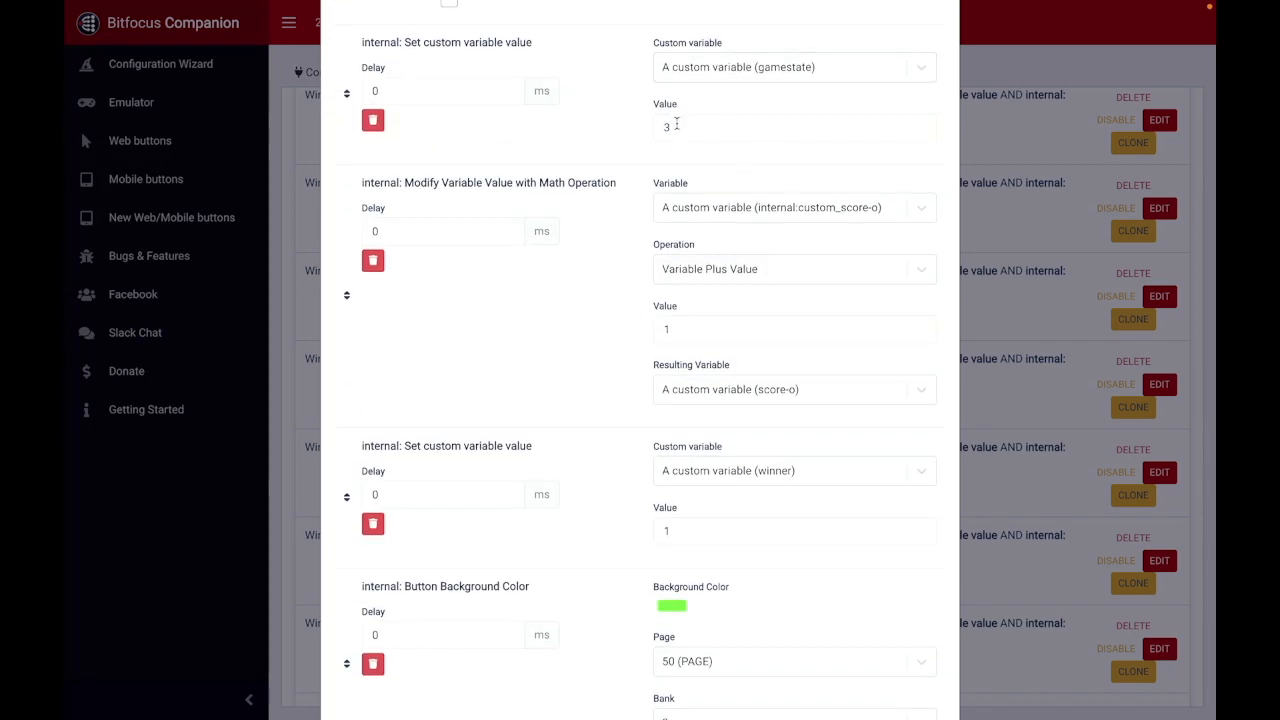
{"action": "scroll", "coordinate": [627, 254], "scroll_direction": "down", "scroll_amount": 1}
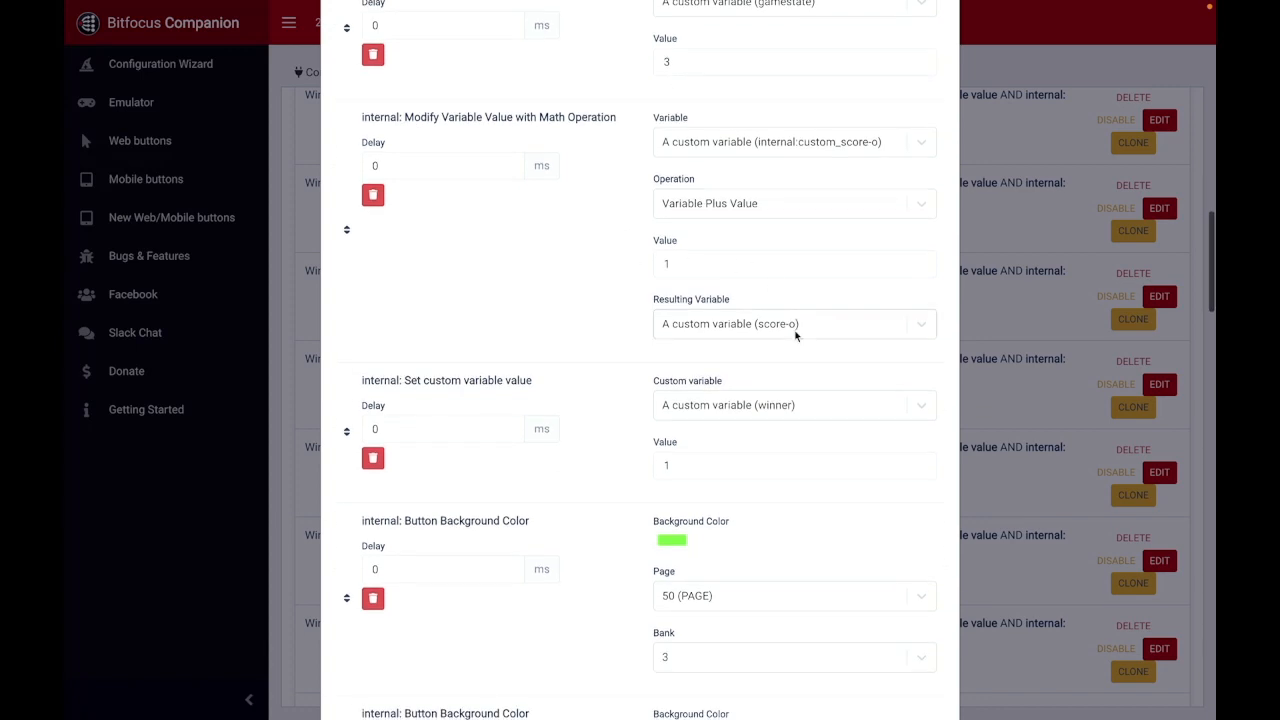
{"action": "scroll", "coordinate": [792, 326], "scroll_direction": "down", "scroll_amount": 5}
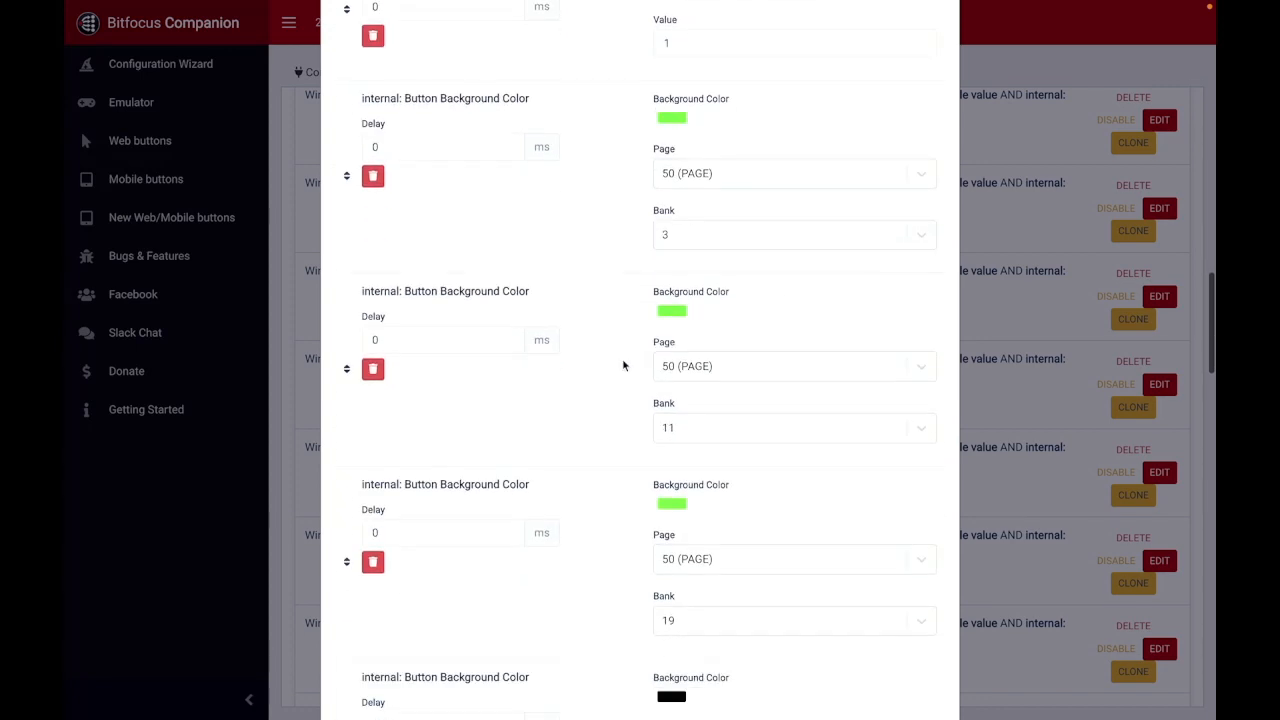
{"action": "scroll", "coordinate": [651, 414], "scroll_direction": "down", "scroll_amount": 15}
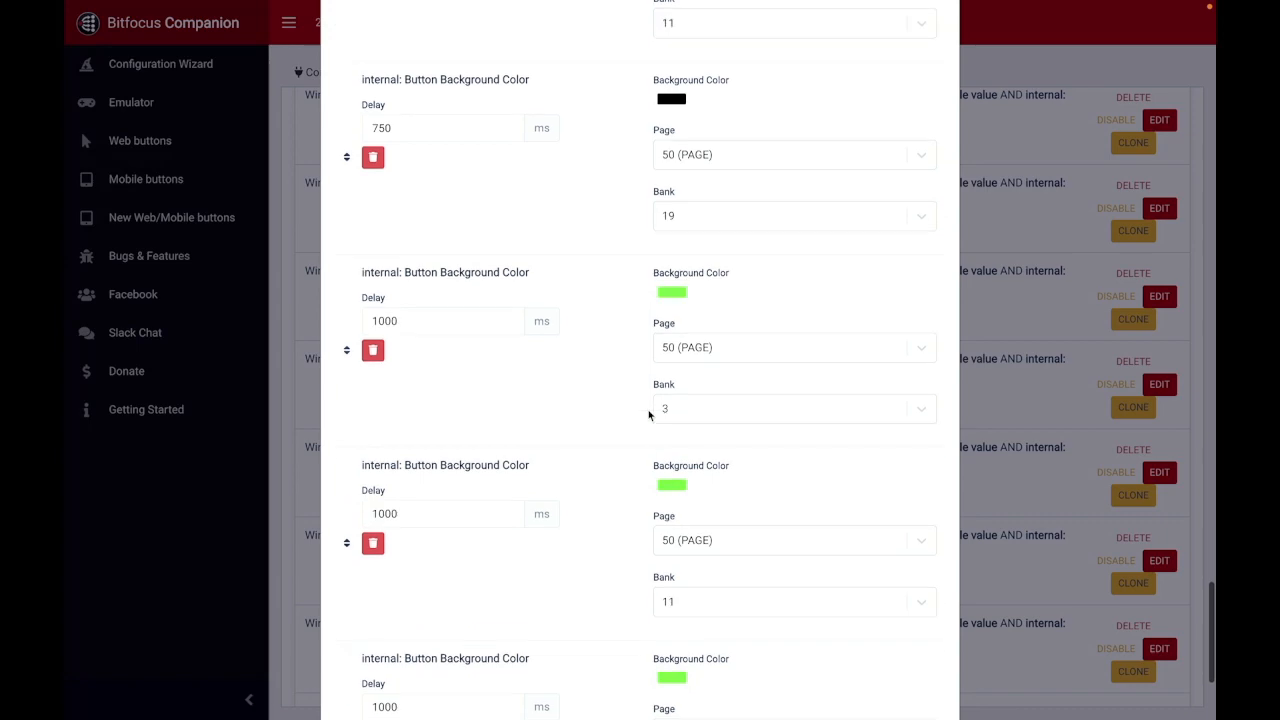
{"action": "left_click", "coordinate": [866, 670]}
Step: Find the Choose - flasher trigger below the Win - O triggers and open it for editing
{"action": "scroll", "coordinate": [608, 442], "scroll_direction": "down", "scroll_amount": 4}
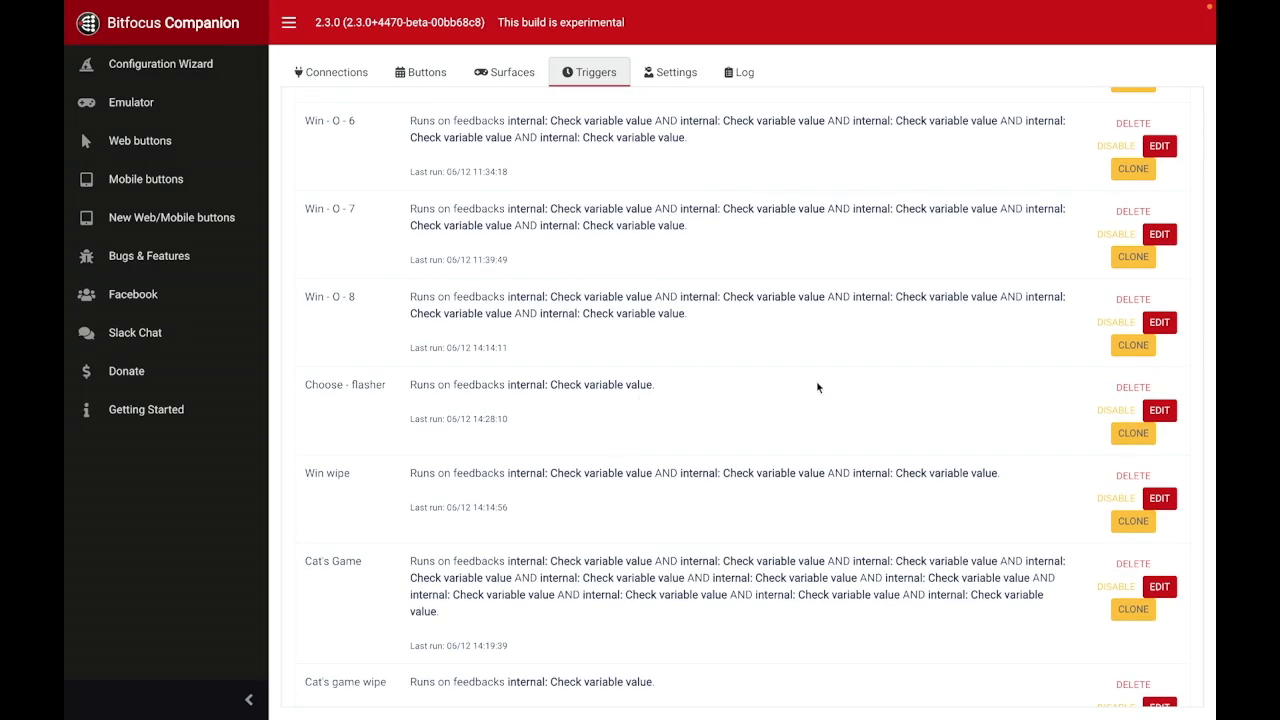
{"action": "left_click", "coordinate": [1157, 412]}
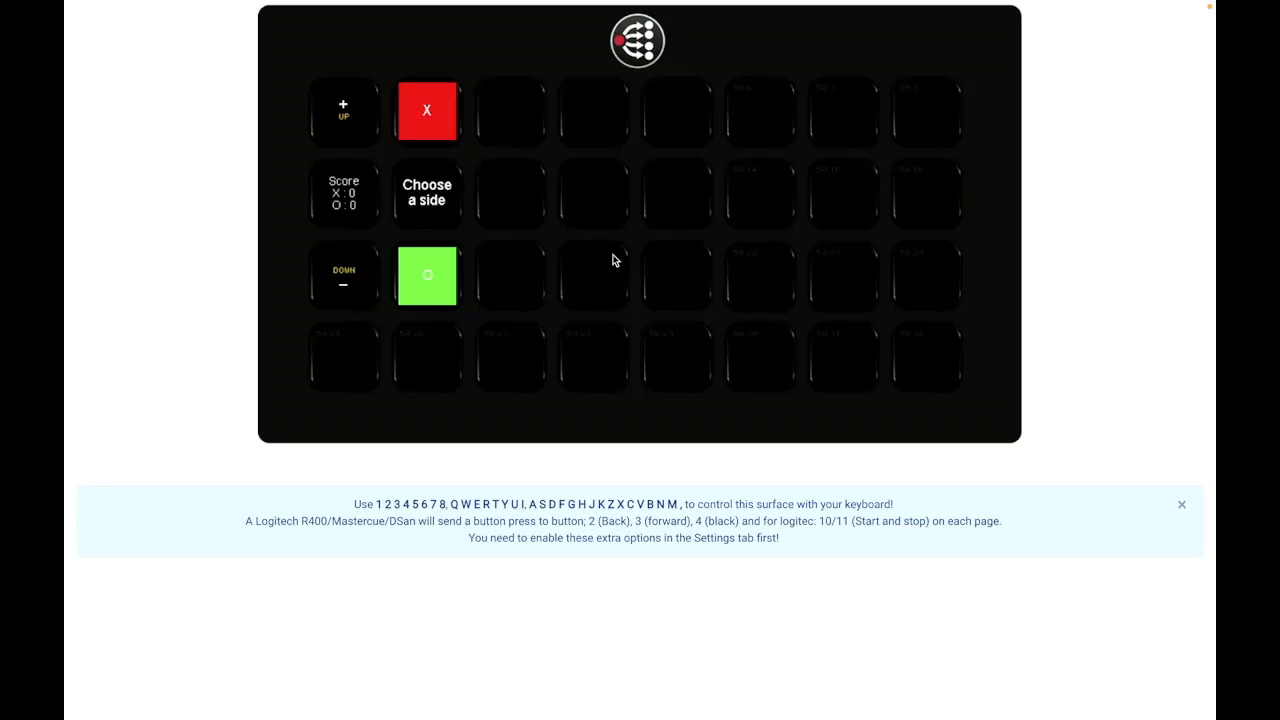
Step: In the emulator, start a round as X, place two X and two O marks, reset the board and choose side O
{"action": "left_click", "coordinate": [428, 134]}
{"action": "key", "text": "3"}
{"action": "key", "text": "r"}
{"action": "key", "text": "4"}
{"action": "key", "text": "t"}
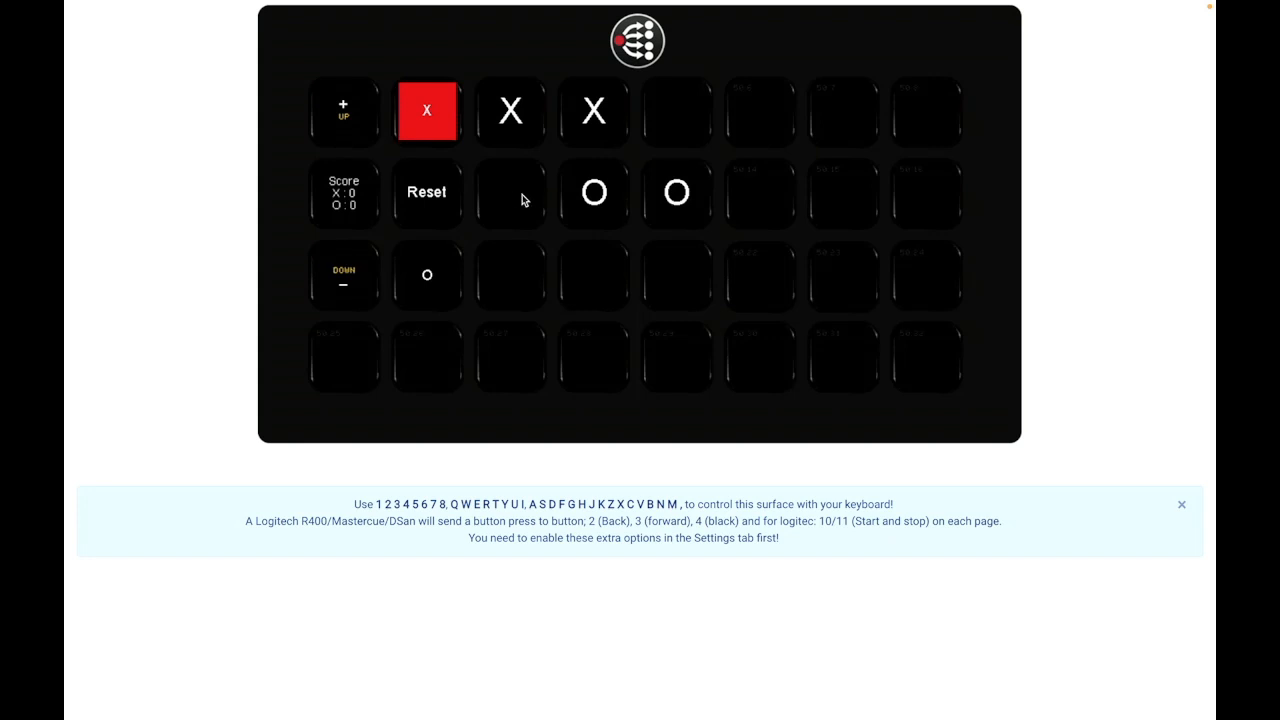
{"action": "key", "text": "w"}
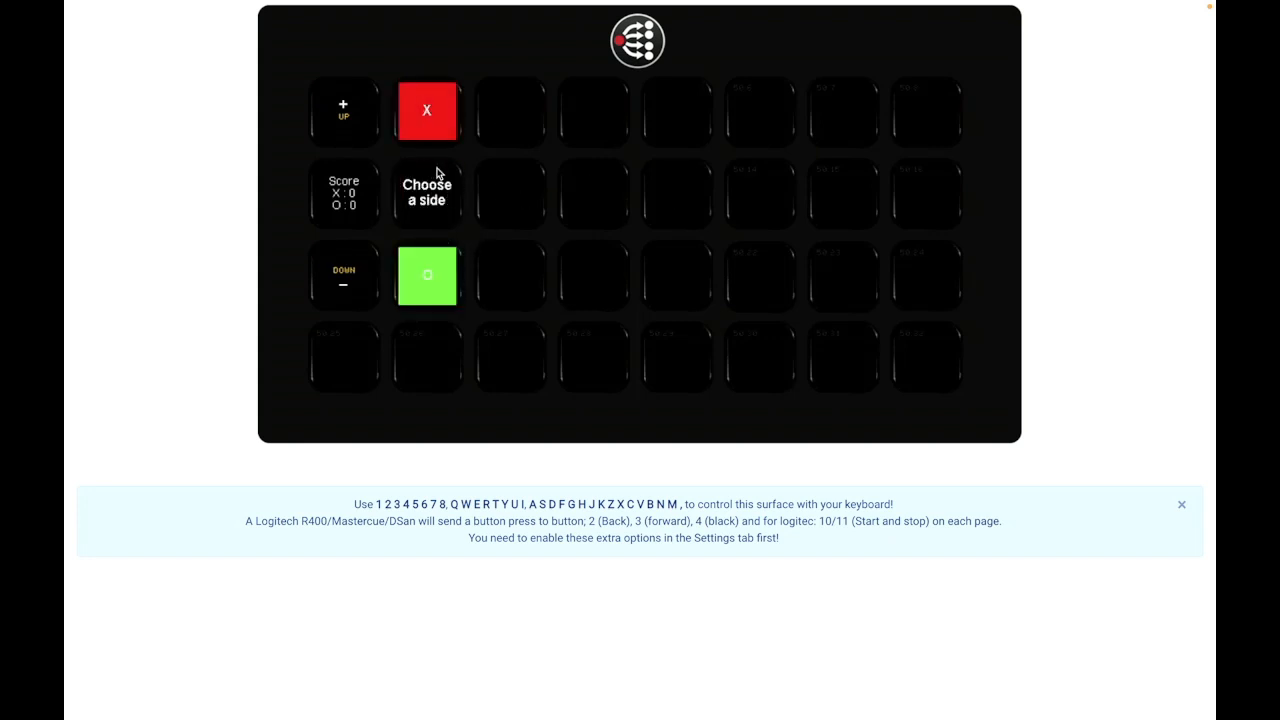
{"action": "left_click", "coordinate": [431, 272]}
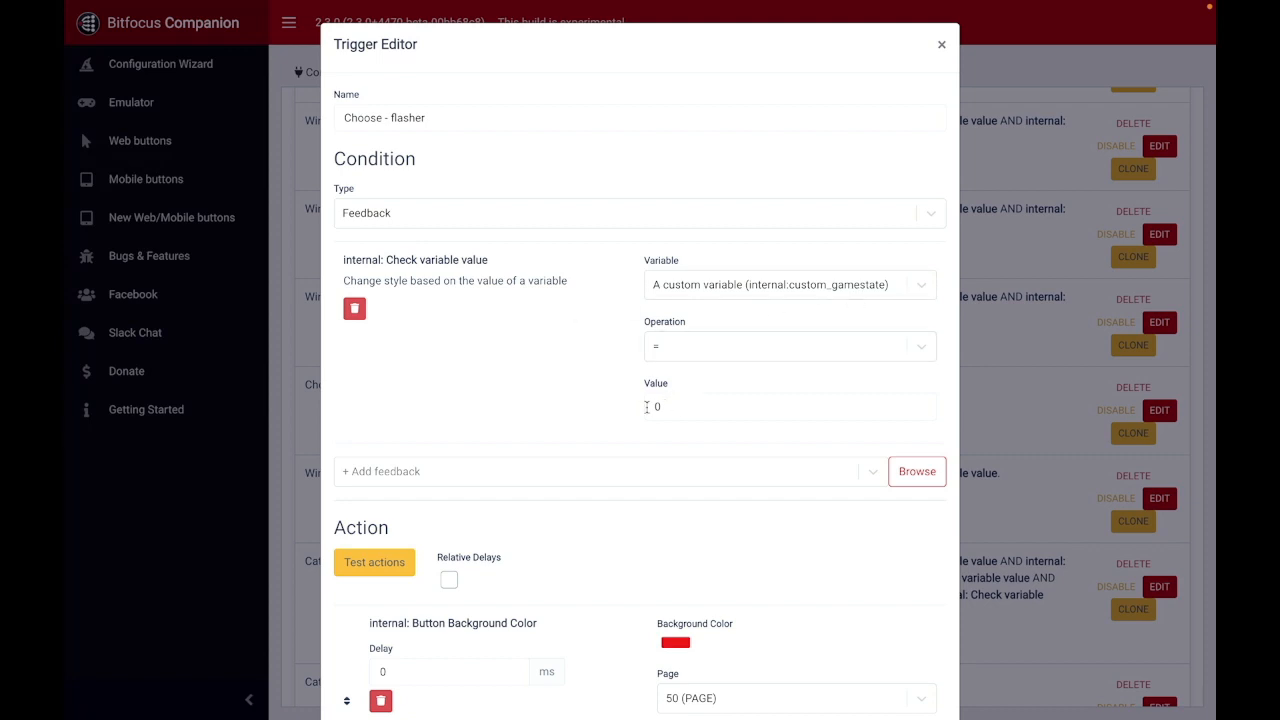
Step: Review the Choose - flasher trigger's gamestate condition and its delayed background color actions for banks 2 and 18, and close it without saving
{"action": "scroll", "coordinate": [646, 403], "scroll_direction": "down", "scroll_amount": 2}
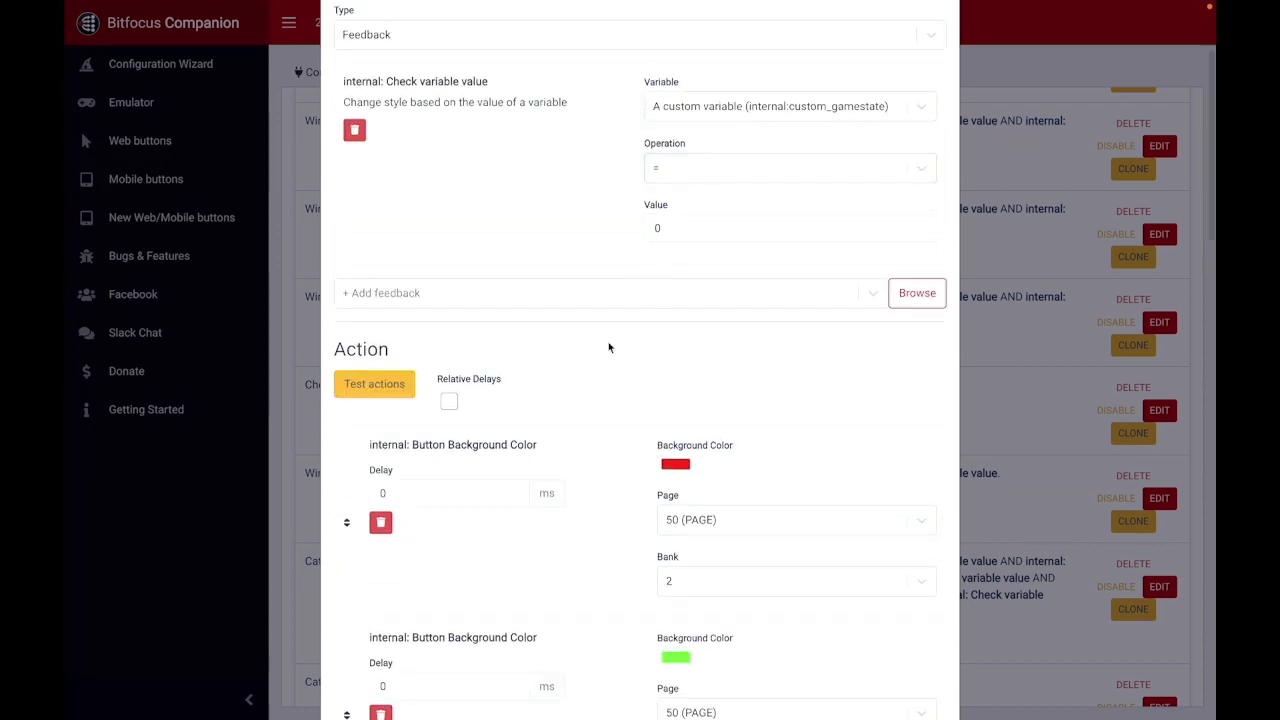
{"action": "scroll", "coordinate": [608, 346], "scroll_direction": "down", "scroll_amount": 3}
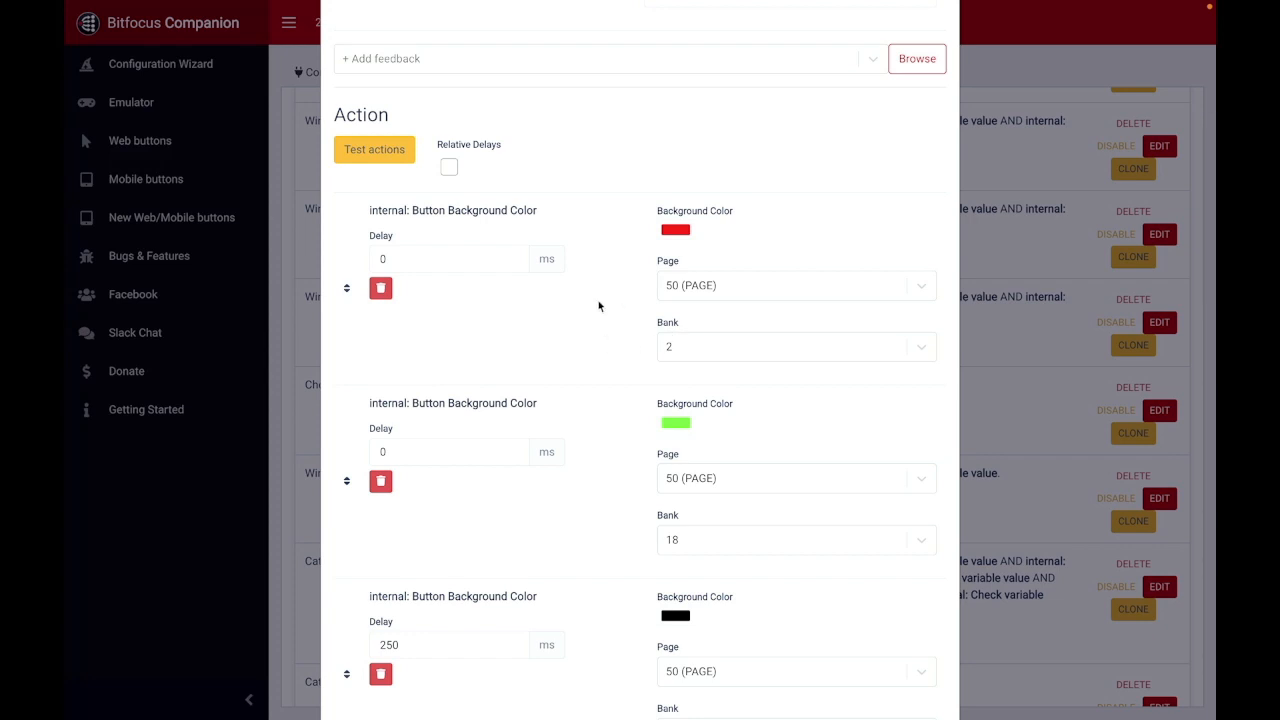
{"action": "scroll", "coordinate": [599, 306], "scroll_direction": "down", "scroll_amount": 1}
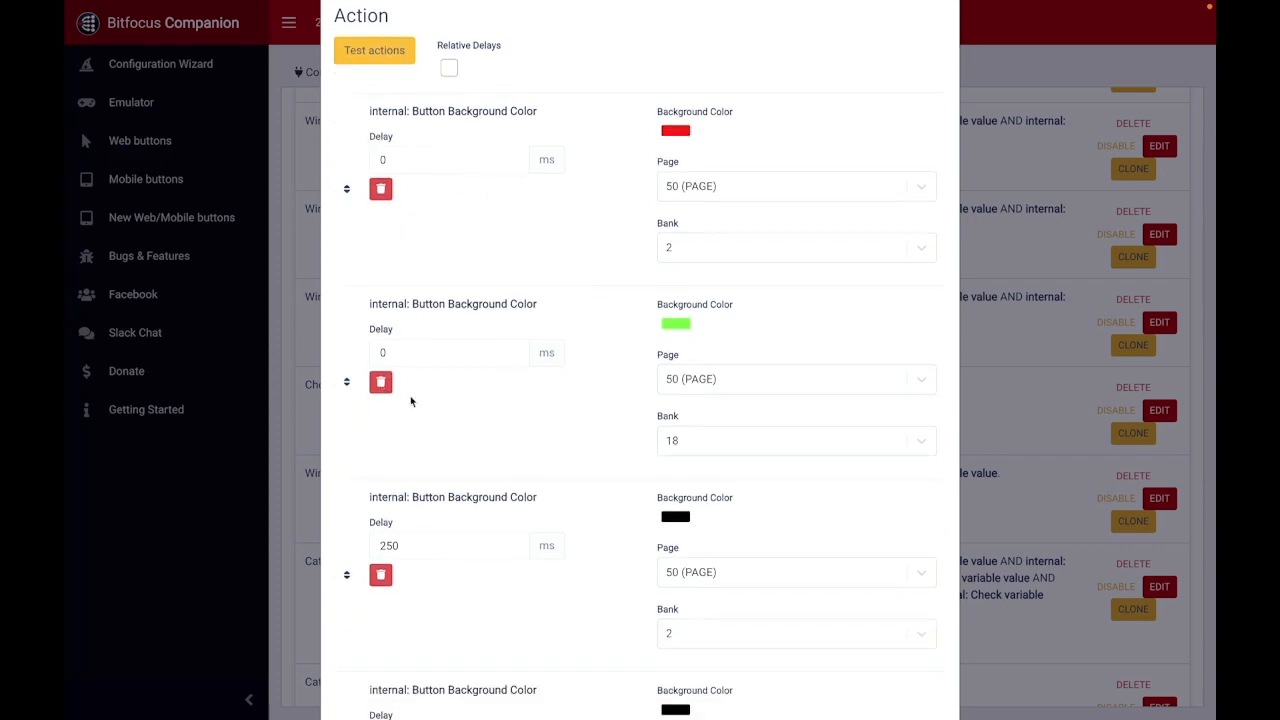
{"action": "scroll", "coordinate": [475, 475], "scroll_direction": "down", "scroll_amount": 5}
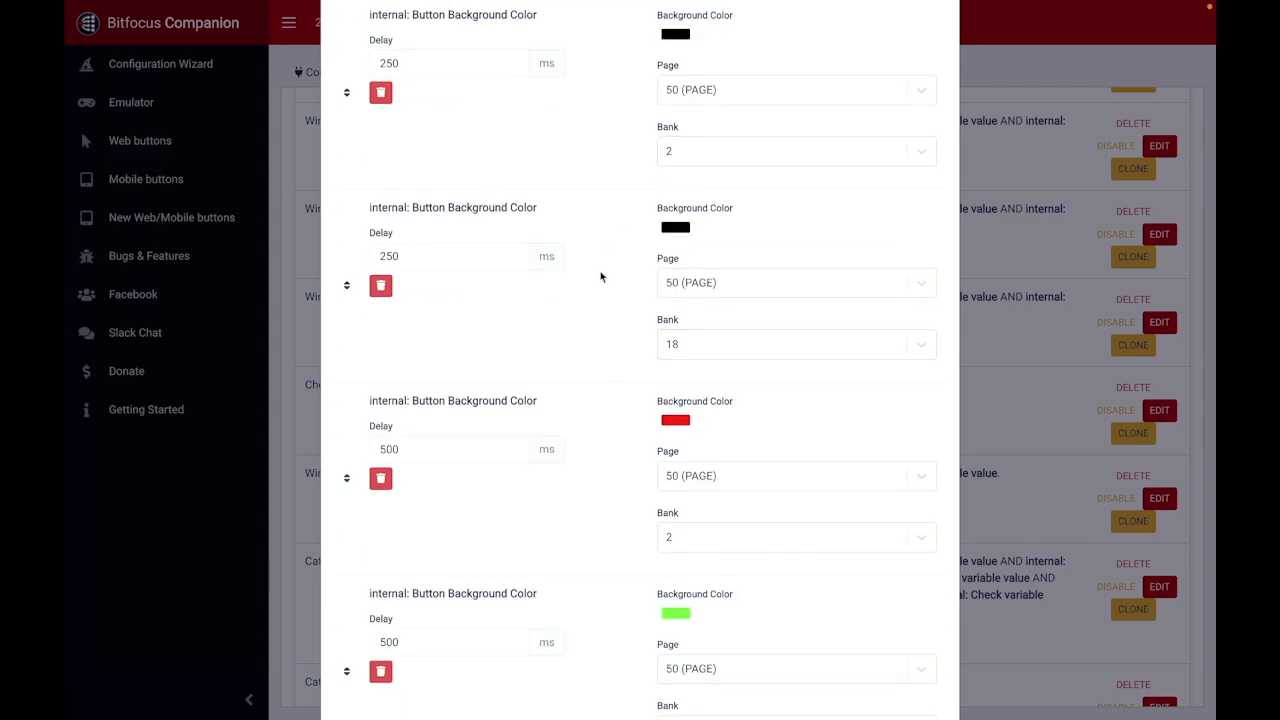
{"action": "scroll", "coordinate": [600, 277], "scroll_direction": "down", "scroll_amount": 6}
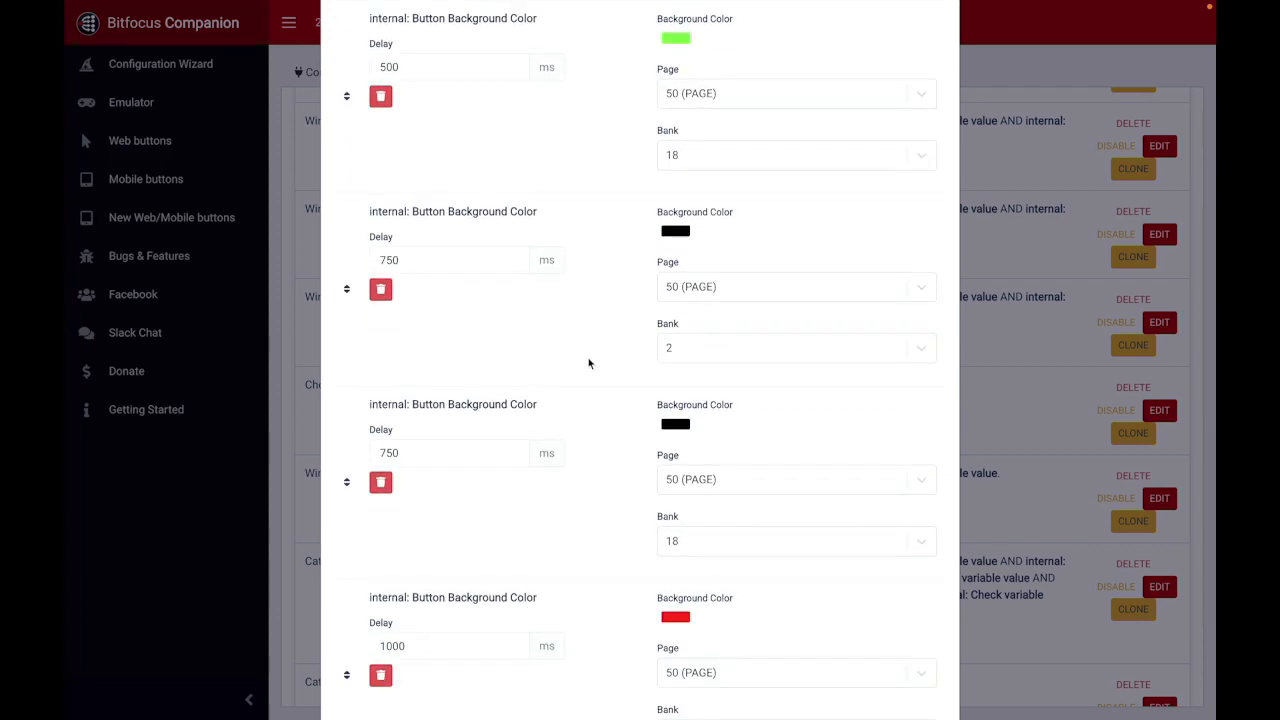
{"action": "scroll", "coordinate": [589, 363], "scroll_direction": "down", "scroll_amount": 3}
{"action": "scroll", "coordinate": [586, 449], "scroll_direction": "down", "scroll_amount": 2}
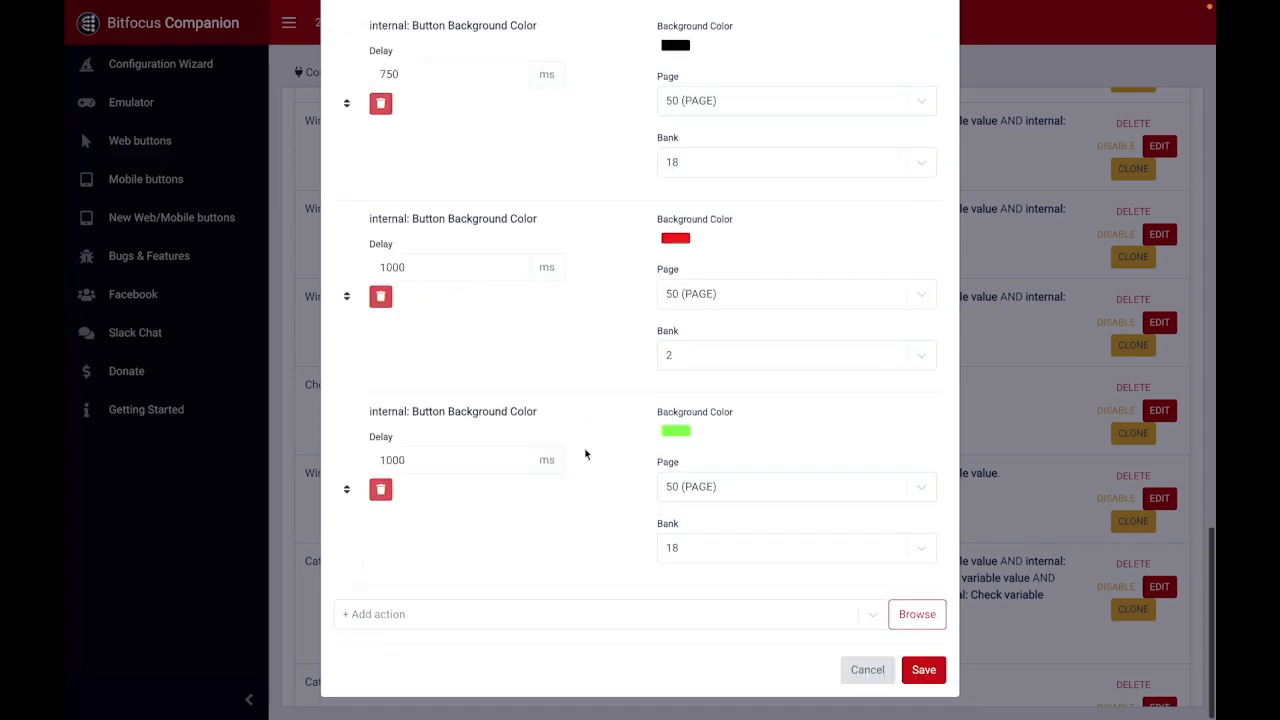
{"action": "left_click", "coordinate": [866, 669]}
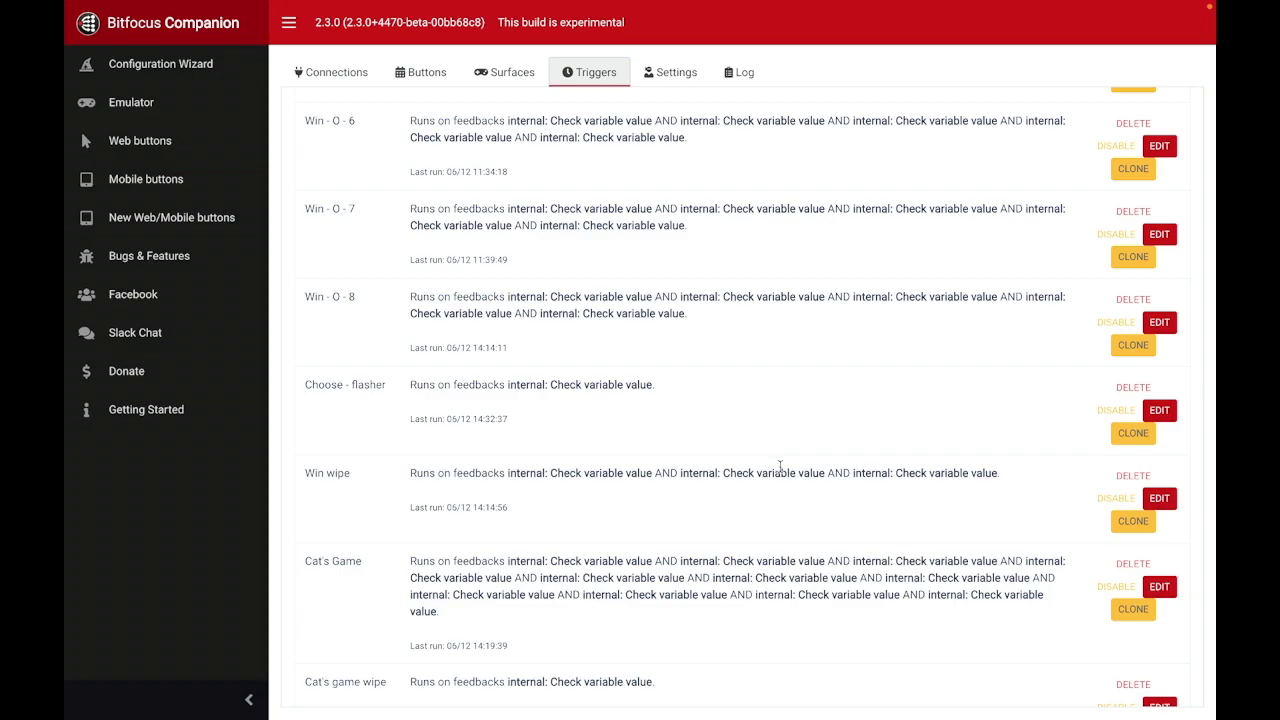
Step: Check the board in the emulator, and open the Win wipe trigger to review its three gamestate conditions
{"action": "key", "text": "ctrl+Tab"}
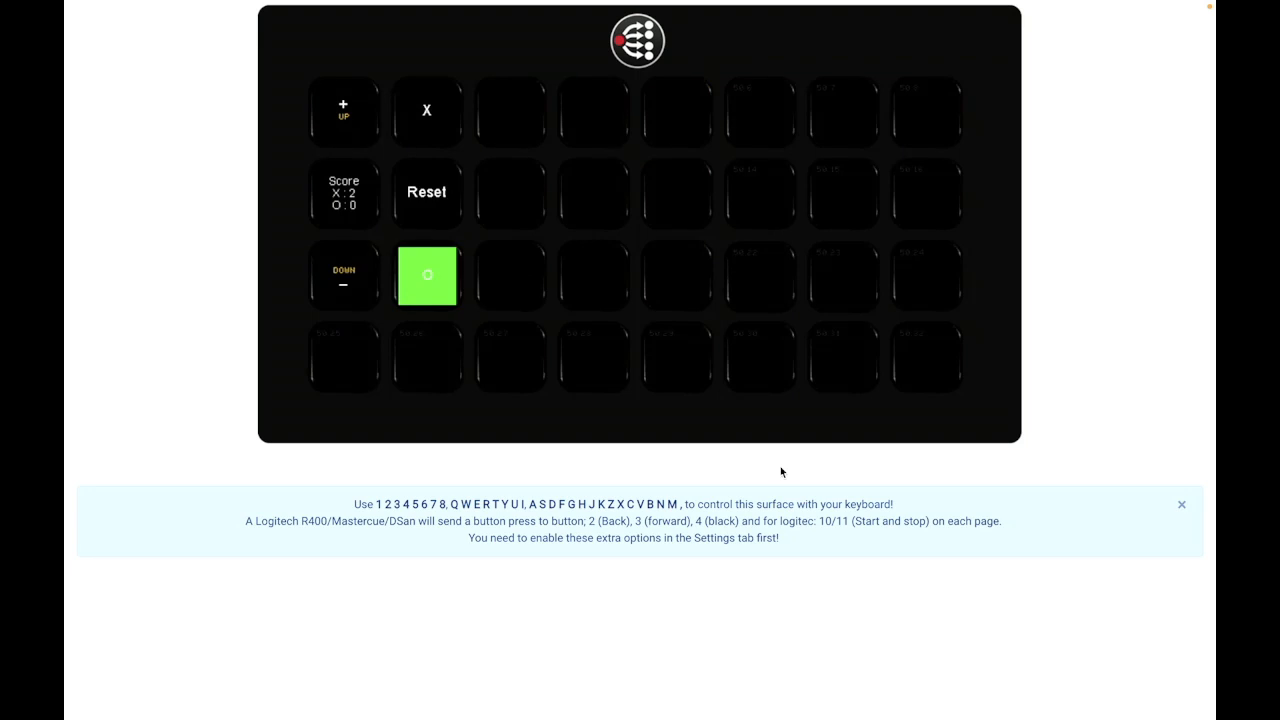
{"action": "key", "text": "ctrl+Tab"}
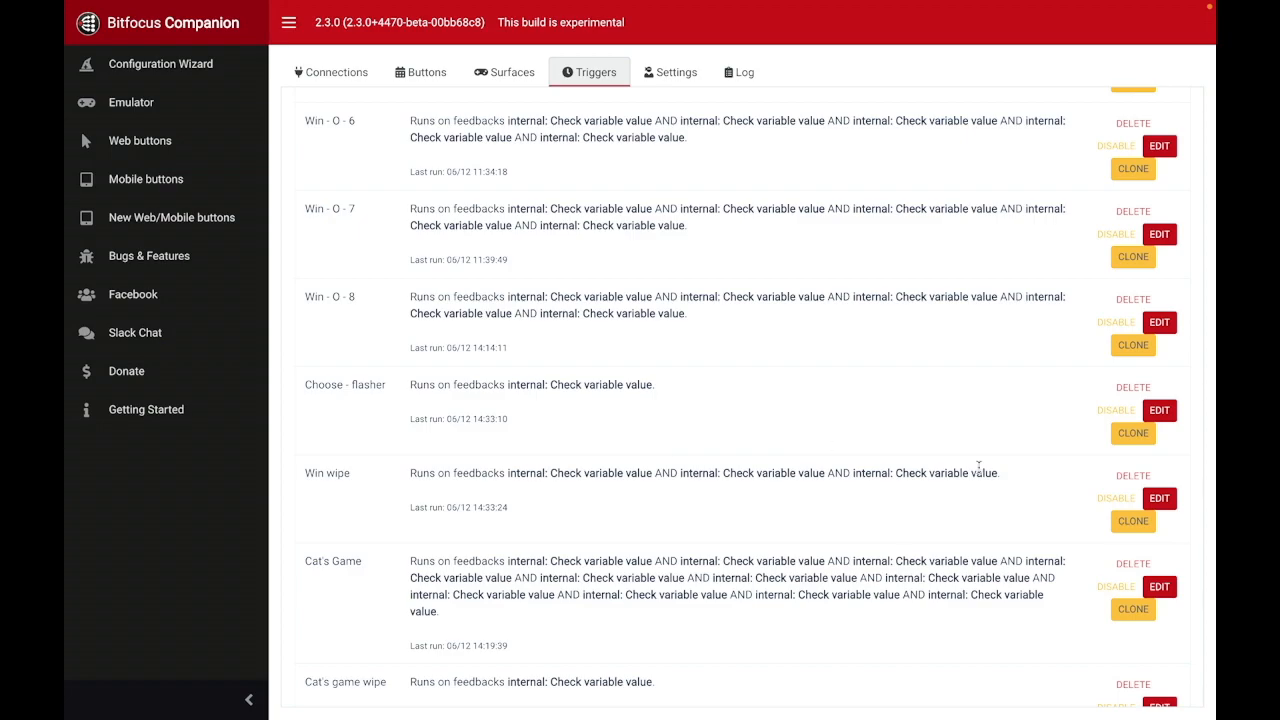
{"action": "left_click", "coordinate": [1159, 498]}
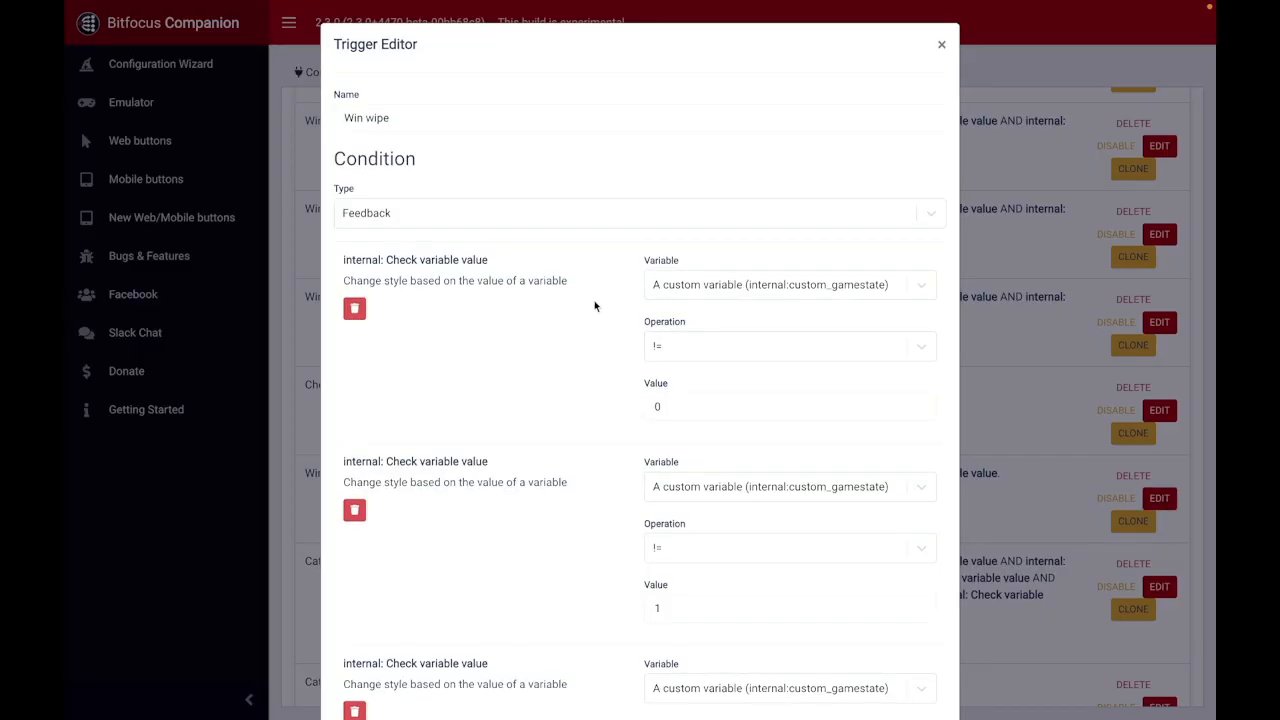
{"action": "scroll", "coordinate": [605, 300], "scroll_direction": "down", "scroll_amount": 3}
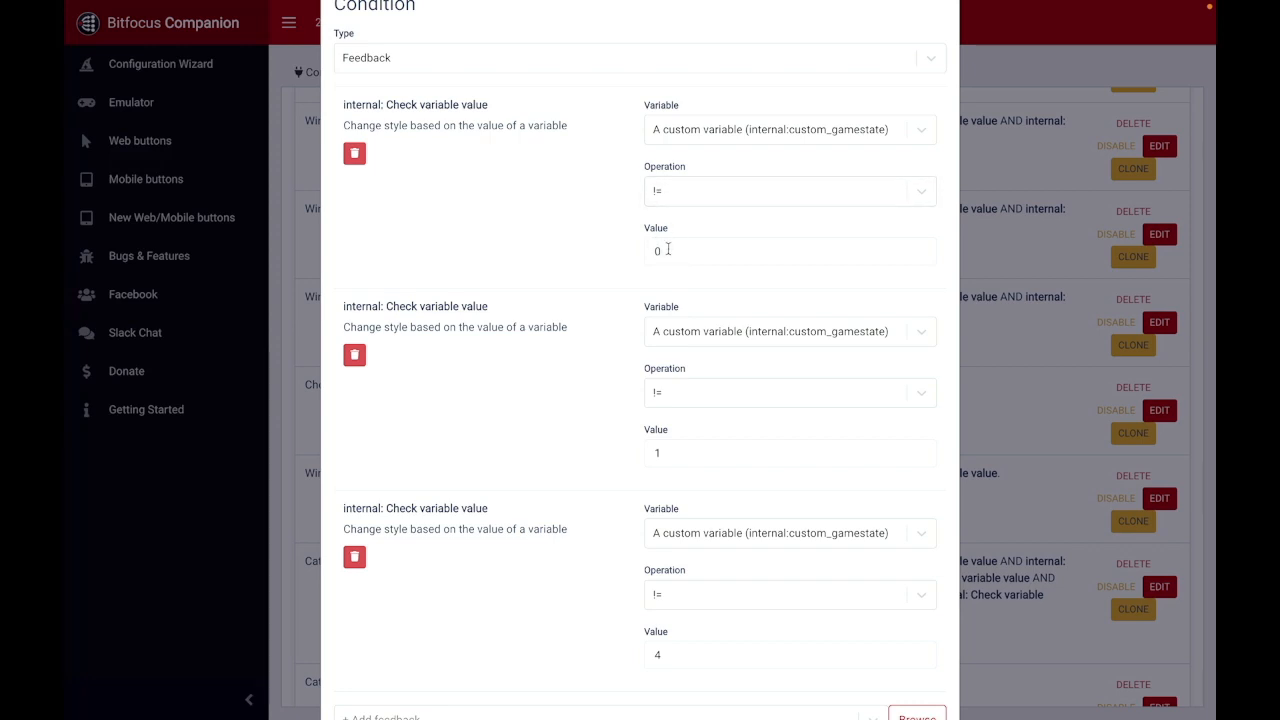
{"action": "scroll", "coordinate": [589, 289], "scroll_direction": "down", "scroll_amount": 4}
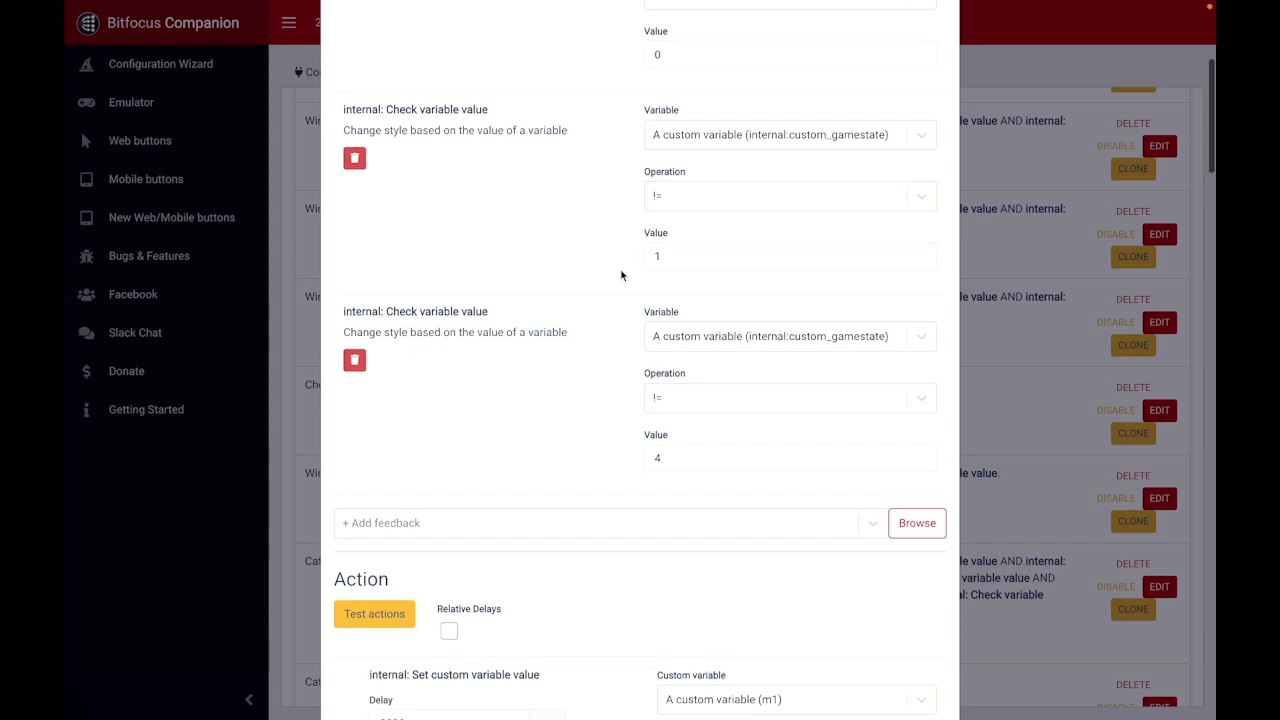
{"action": "scroll", "coordinate": [655, 262], "scroll_direction": "down", "scroll_amount": 4}
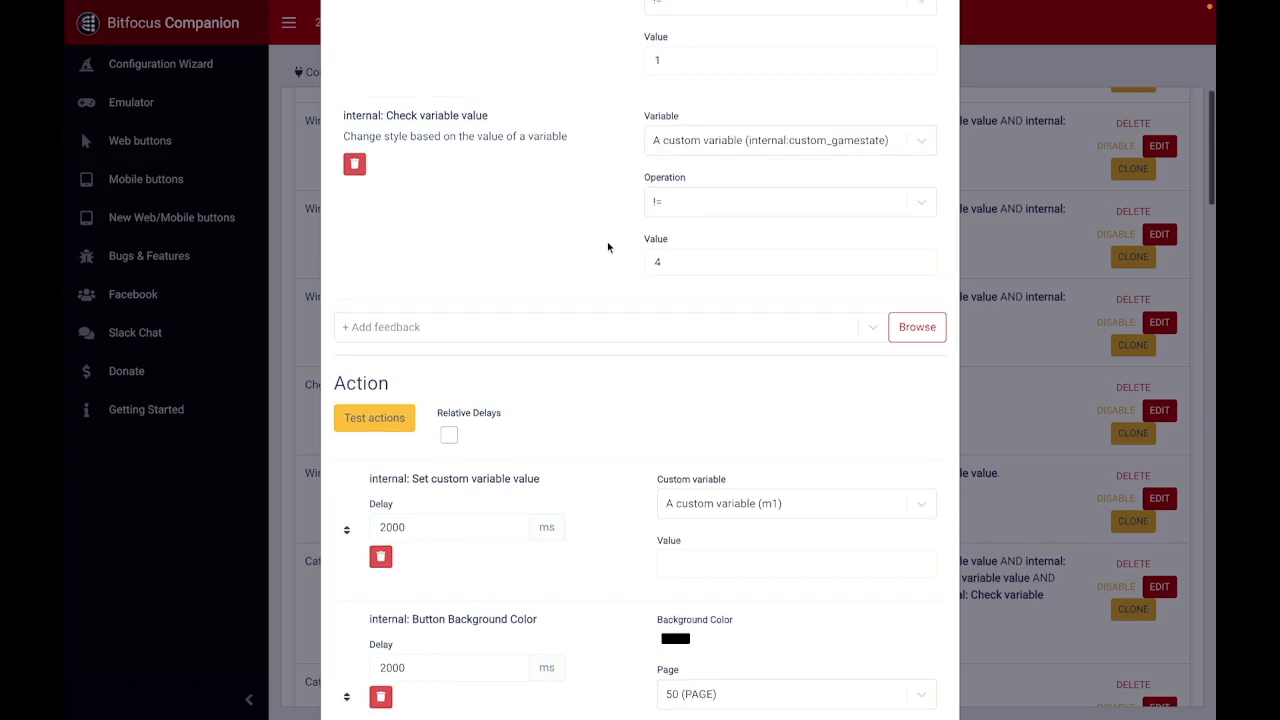
{"action": "scroll", "coordinate": [607, 247], "scroll_direction": "up", "scroll_amount": 6}
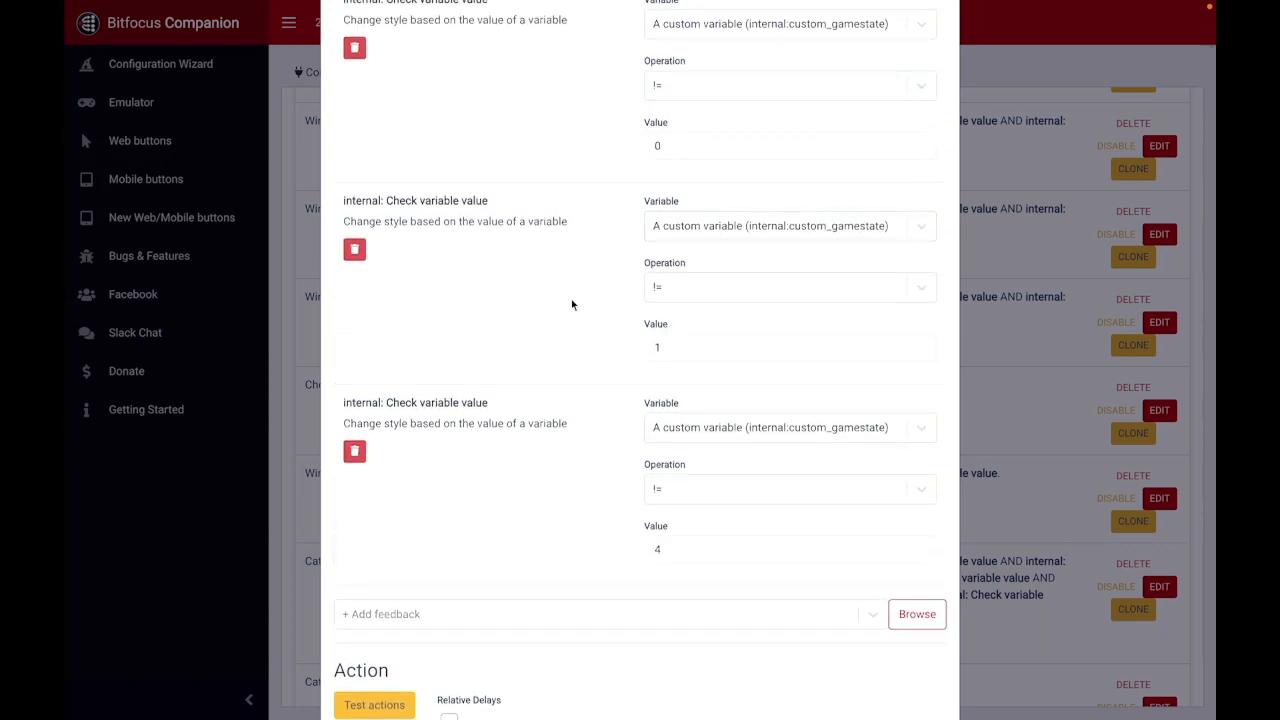
Step: Review the Win wipe trigger's staggered variable-clearing, background color, gamestate and winner actions, and close it without saving
{"action": "scroll", "coordinate": [571, 300], "scroll_direction": "down", "scroll_amount": 12}
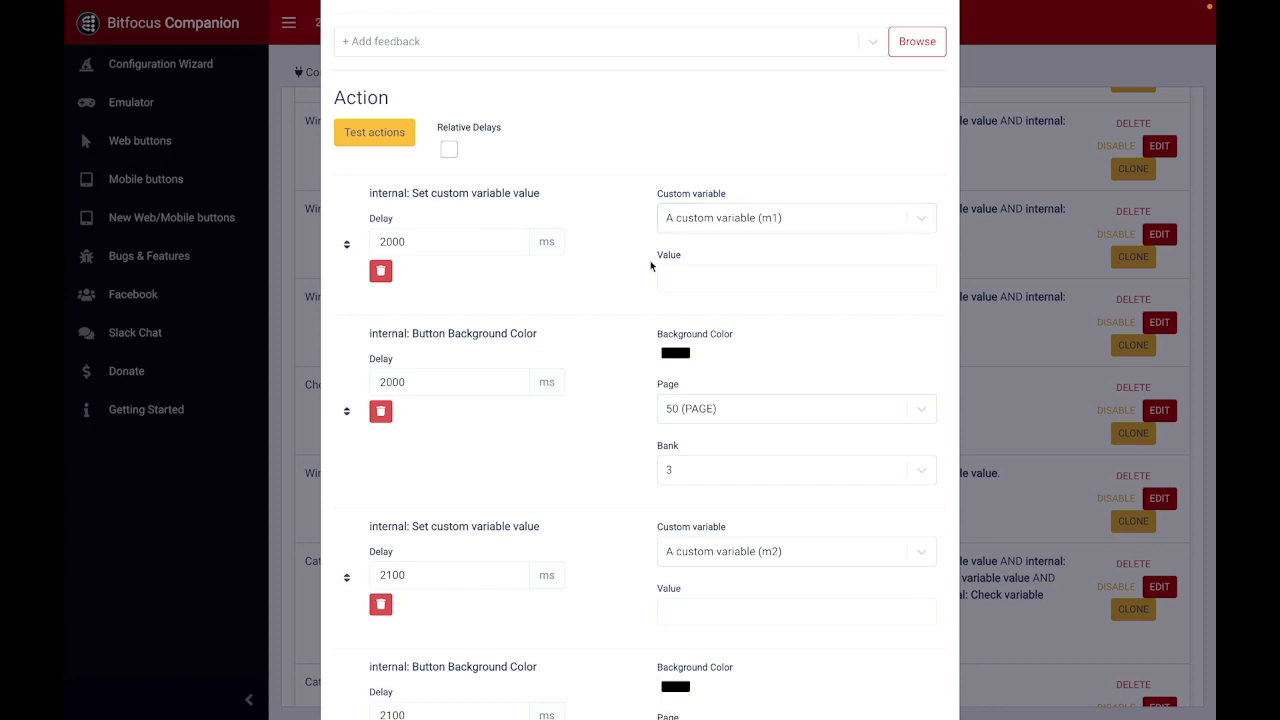
{"action": "scroll", "coordinate": [635, 283], "scroll_direction": "down", "scroll_amount": 1}
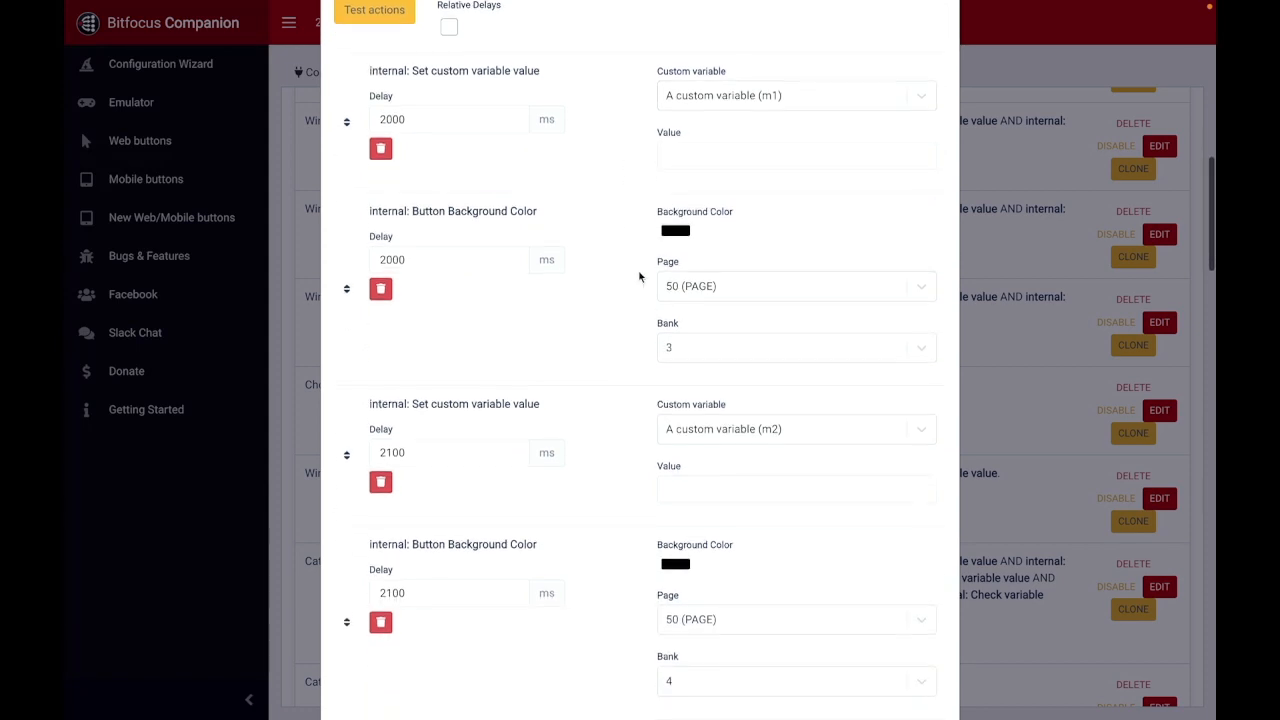
{"action": "scroll", "coordinate": [640, 277], "scroll_direction": "down", "scroll_amount": 1}
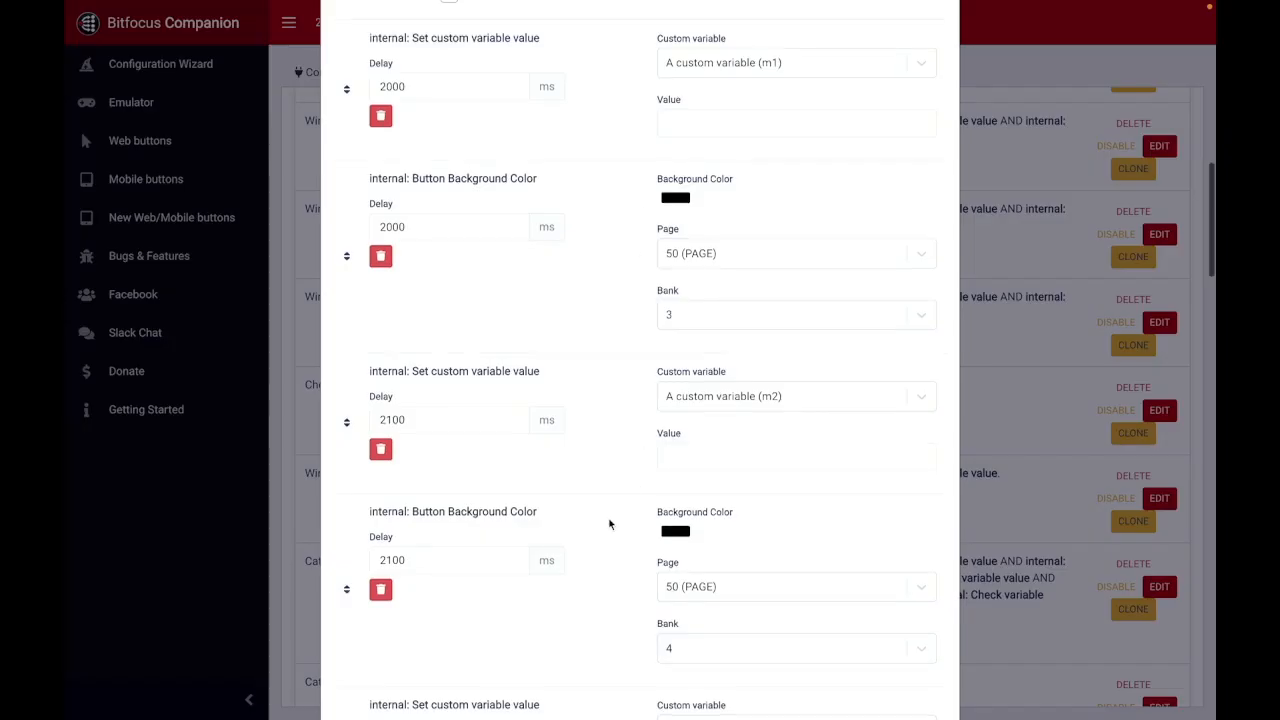
{"action": "scroll", "coordinate": [608, 523], "scroll_direction": "down", "scroll_amount": 3}
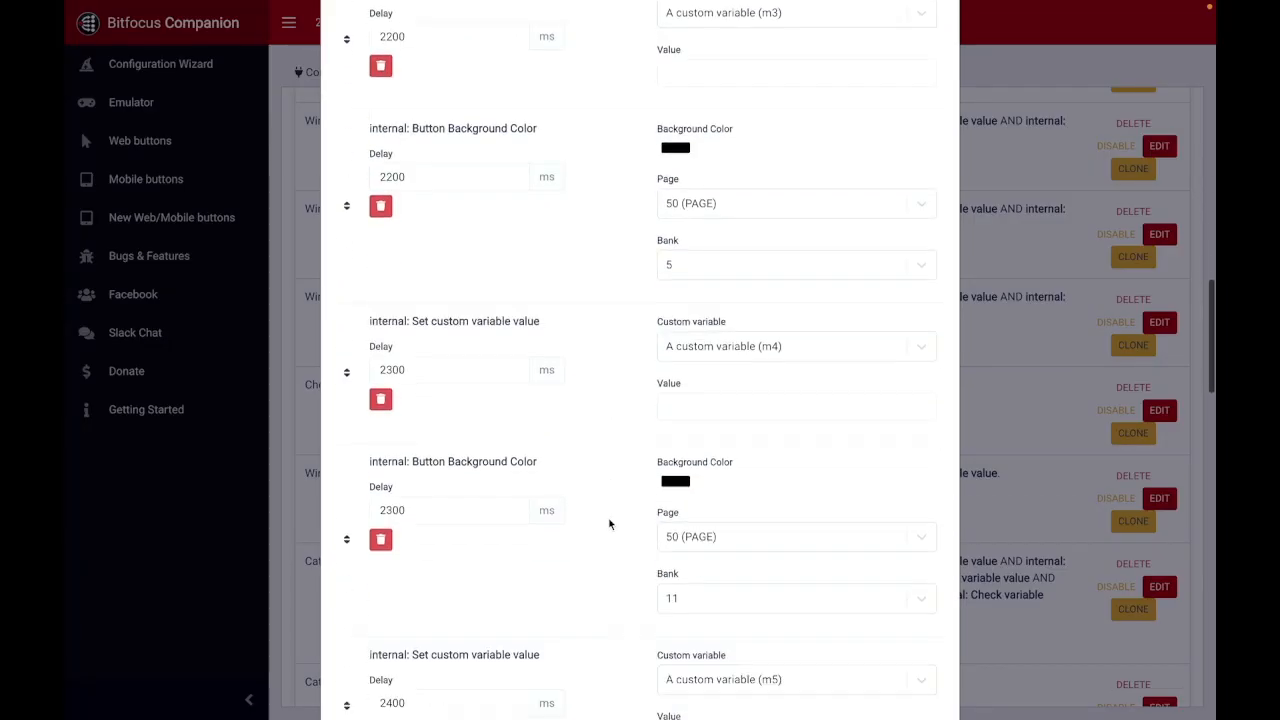
{"action": "scroll", "coordinate": [601, 416], "scroll_direction": "down", "scroll_amount": 14}
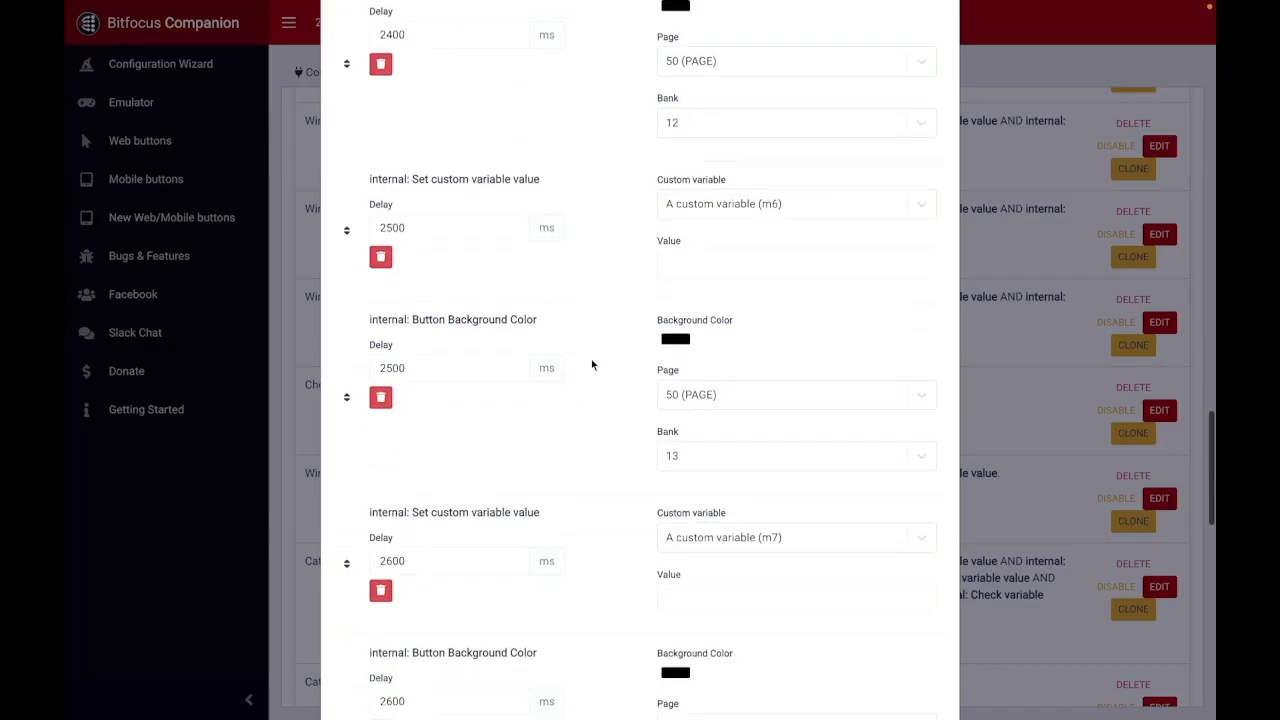
{"action": "scroll", "coordinate": [614, 320], "scroll_direction": "down", "scroll_amount": 4}
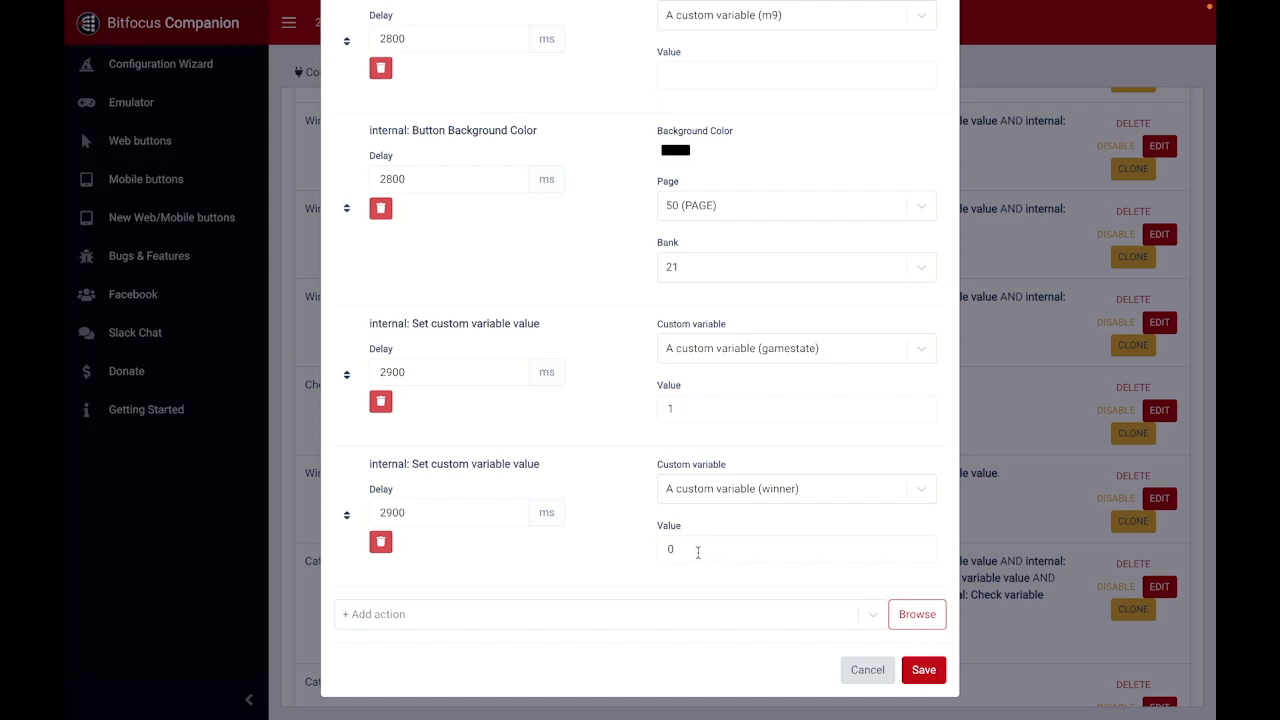
{"action": "left_click", "coordinate": [869, 676]}
Step: Open the Cat's Game trigger and review its gamestate and m1 to m9 variable conditions
{"action": "scroll", "coordinate": [590, 514], "scroll_direction": "down", "scroll_amount": 1}
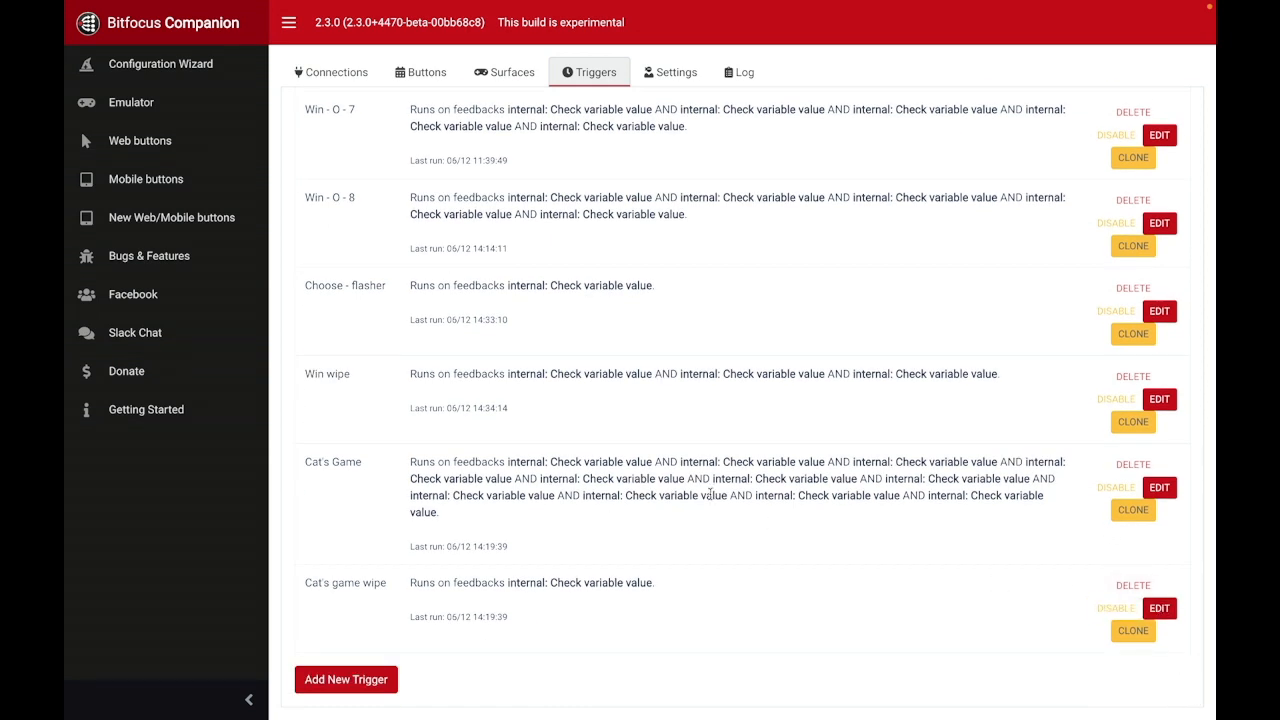
{"action": "left_click", "coordinate": [1160, 488]}
{"action": "scroll", "coordinate": [568, 336], "scroll_direction": "down", "scroll_amount": 1}
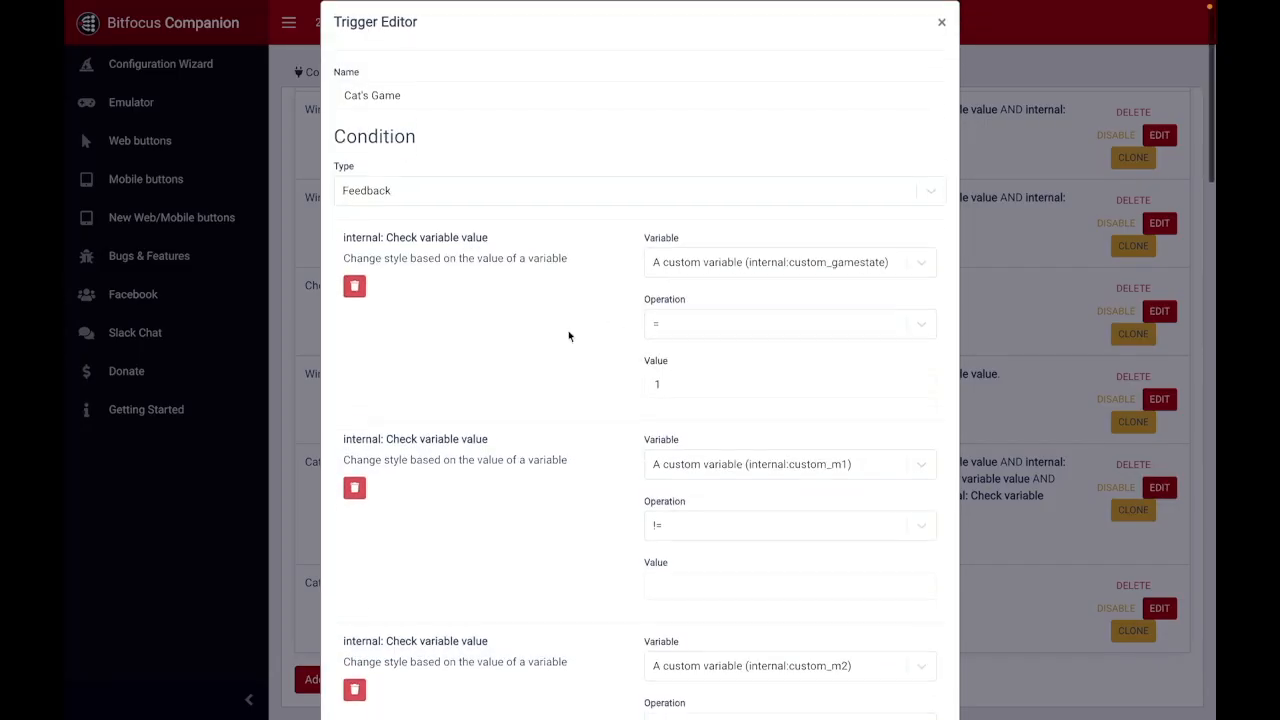
{"action": "scroll", "coordinate": [568, 336], "scroll_direction": "down", "scroll_amount": 2}
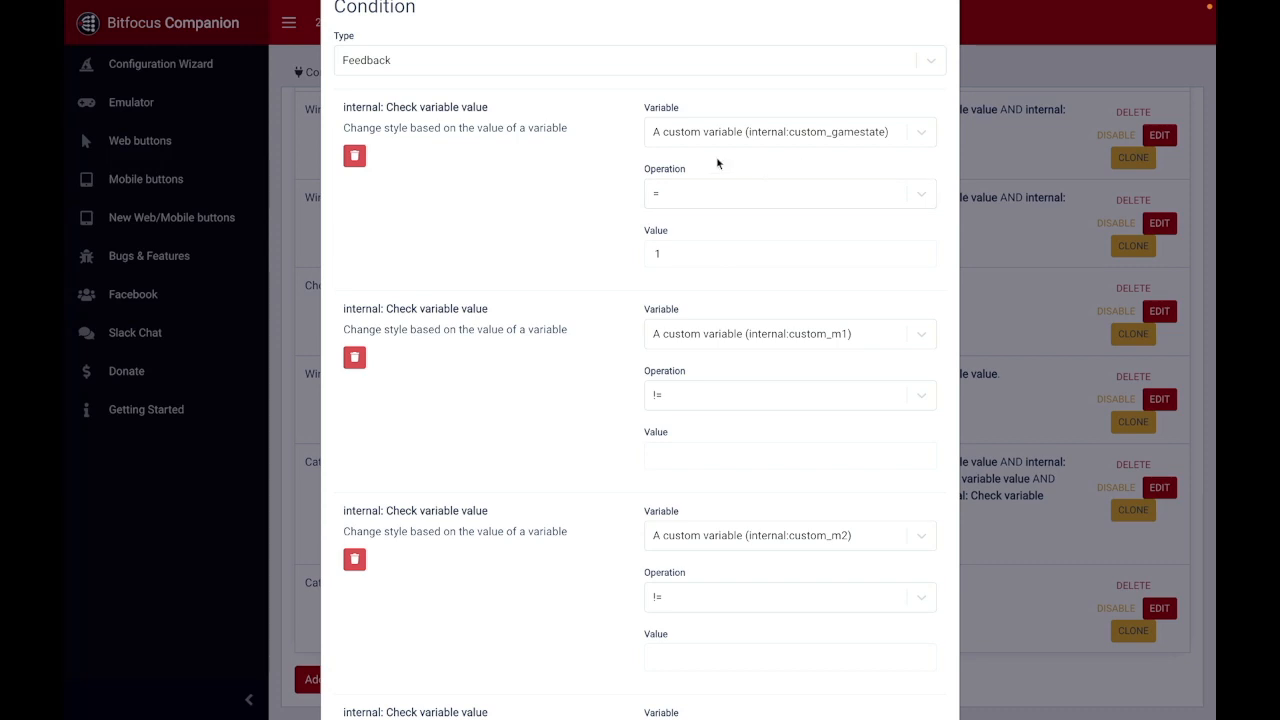
{"action": "scroll", "coordinate": [573, 207], "scroll_direction": "up", "scroll_amount": 1}
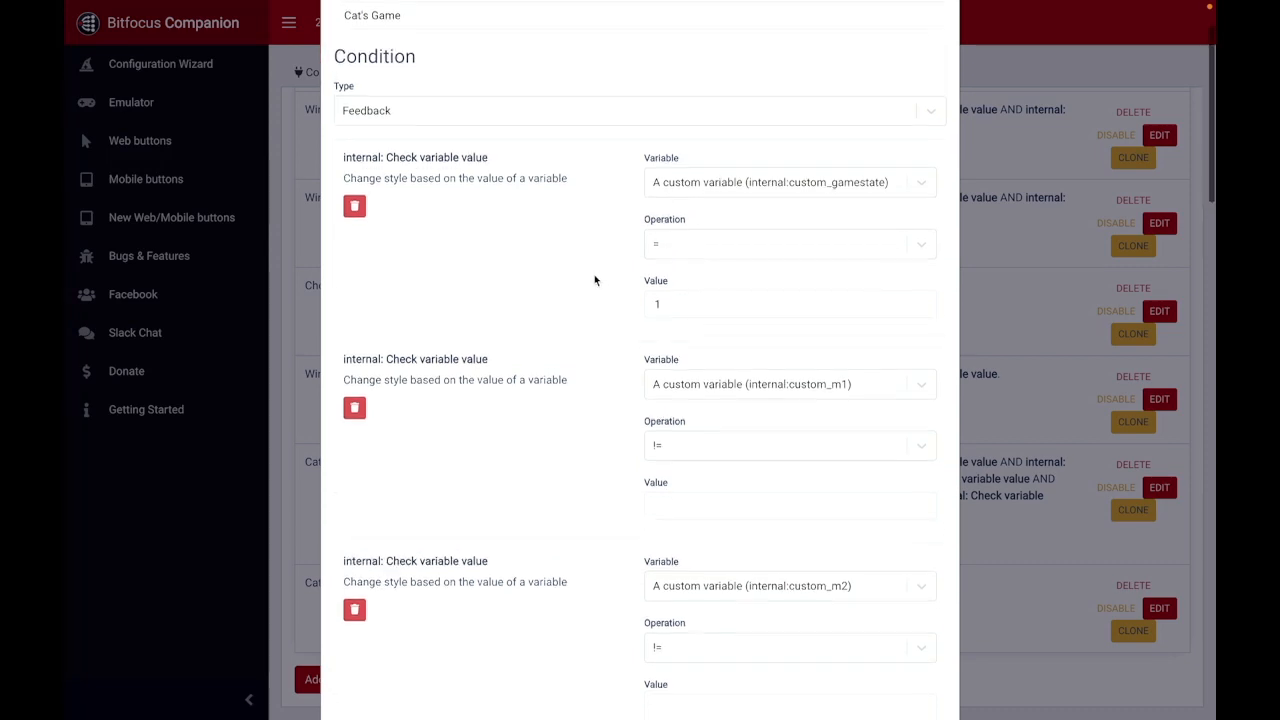
{"action": "scroll", "coordinate": [597, 343], "scroll_direction": "down", "scroll_amount": 1}
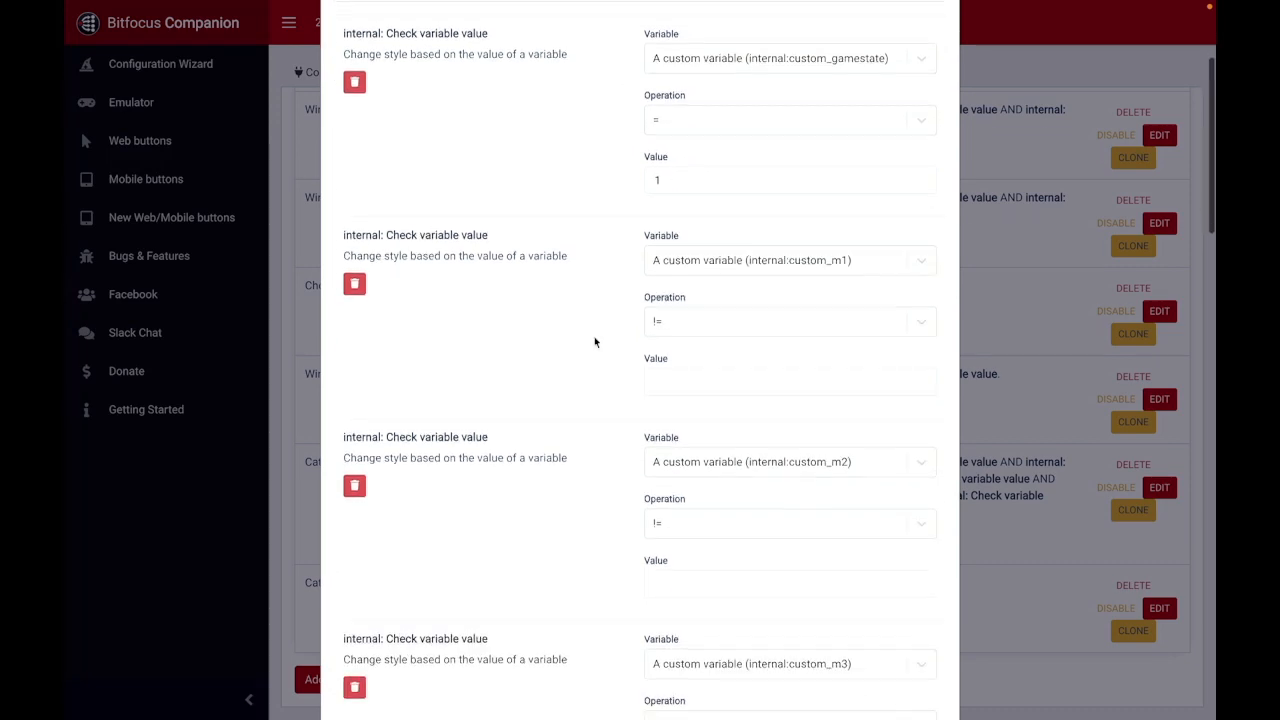
{"action": "scroll", "coordinate": [754, 402], "scroll_direction": "down", "scroll_amount": 15}
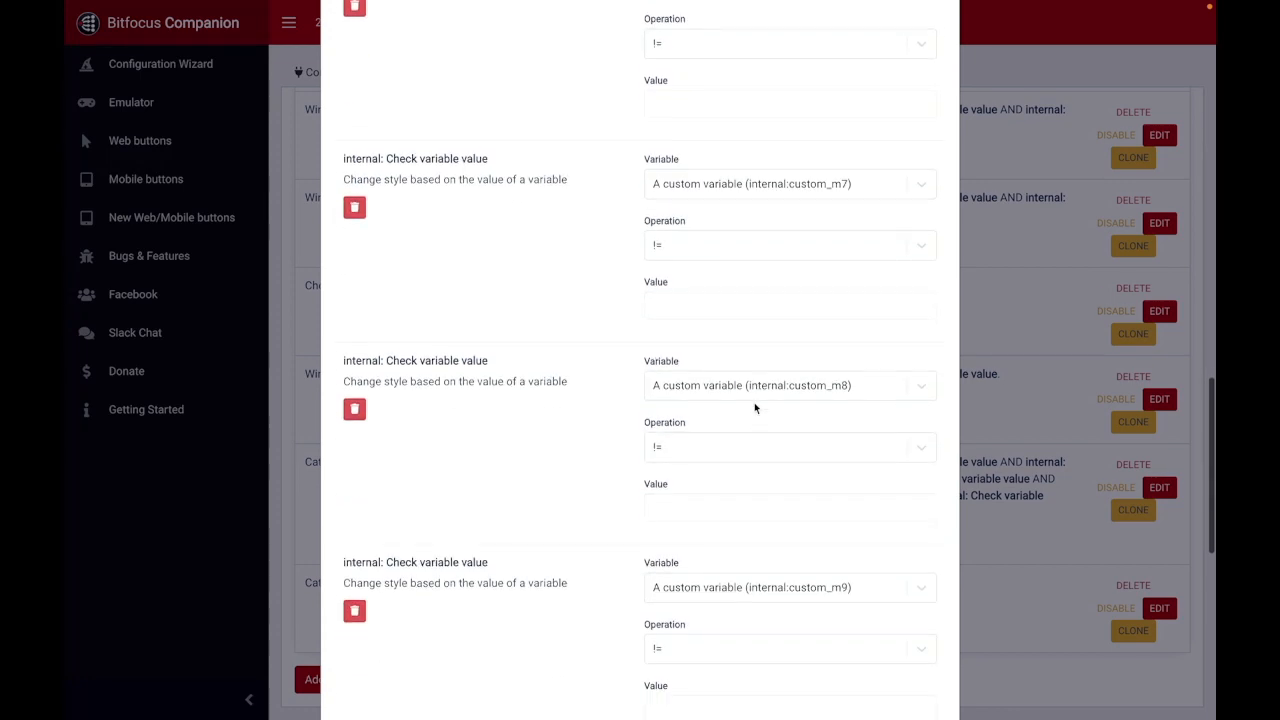
Step: Review the Cat's Game trigger's winner condition and gamestate action, and close it without saving
{"action": "scroll", "coordinate": [754, 402], "scroll_direction": "up", "scroll_amount": 3}
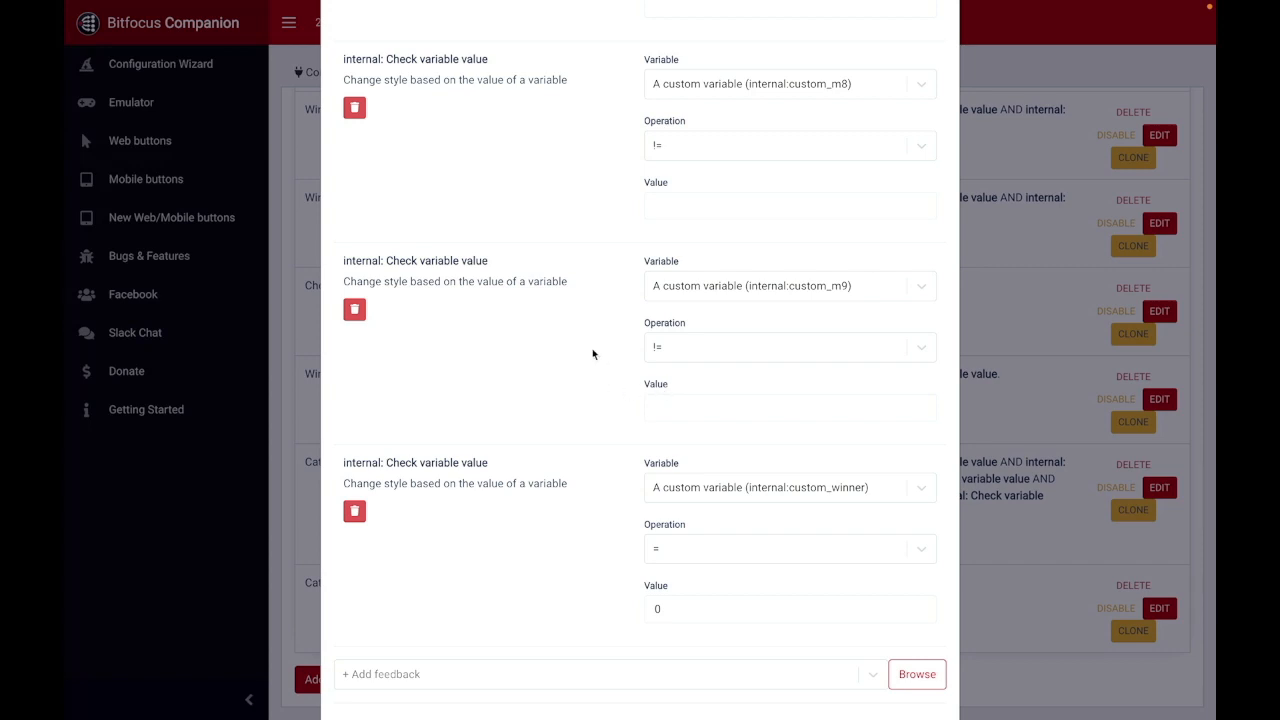
{"action": "scroll", "coordinate": [592, 354], "scroll_direction": "down", "scroll_amount": 3}
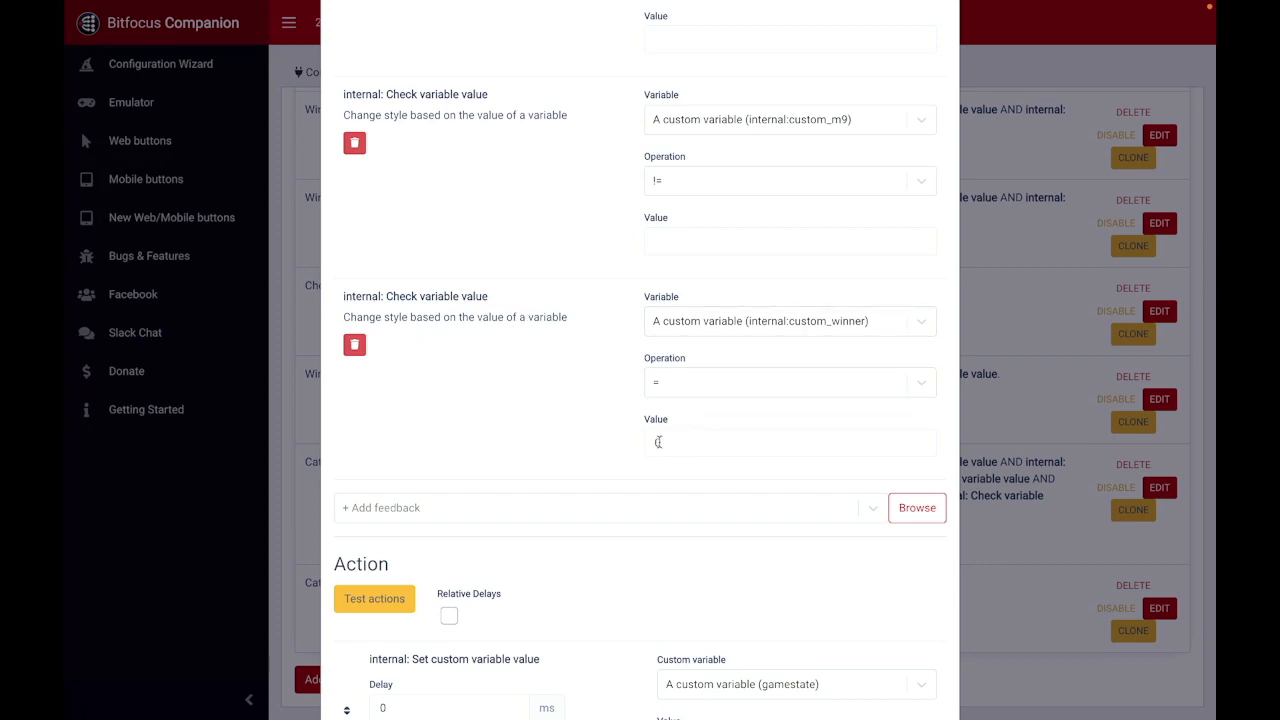
{"action": "scroll", "coordinate": [588, 429], "scroll_direction": "down", "scroll_amount": 3}
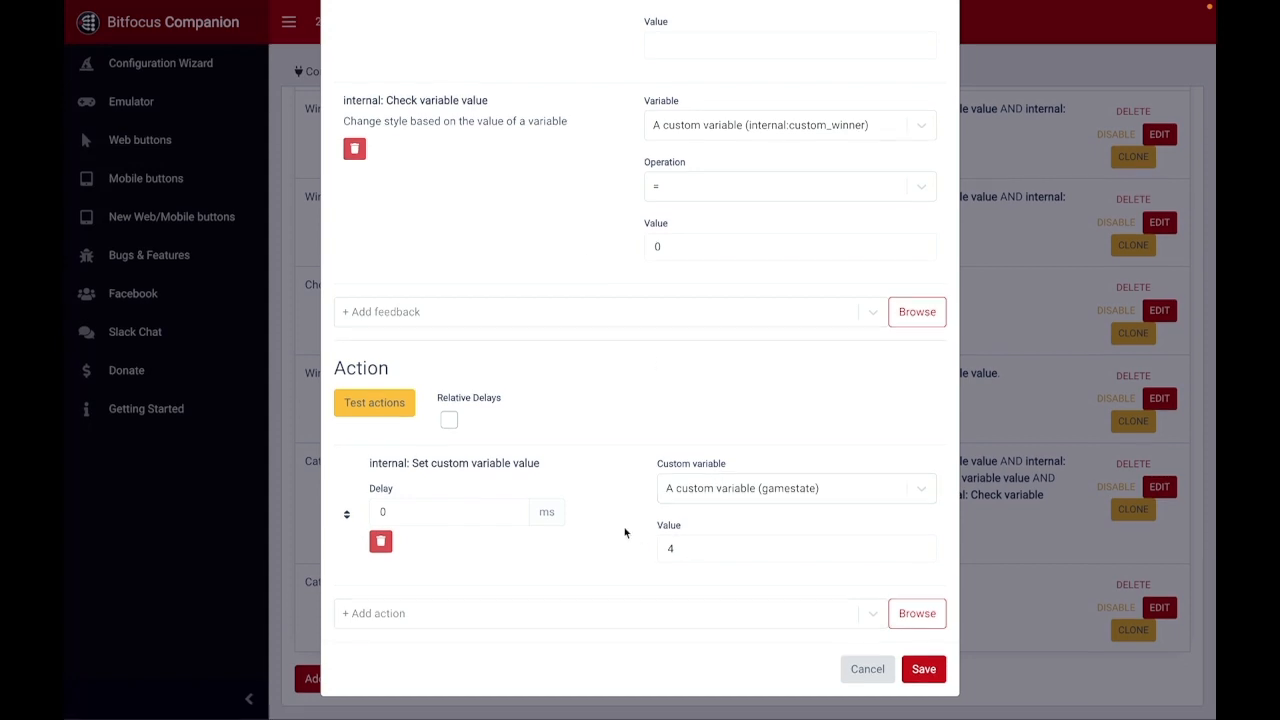
{"action": "left_click", "coordinate": [864, 670]}
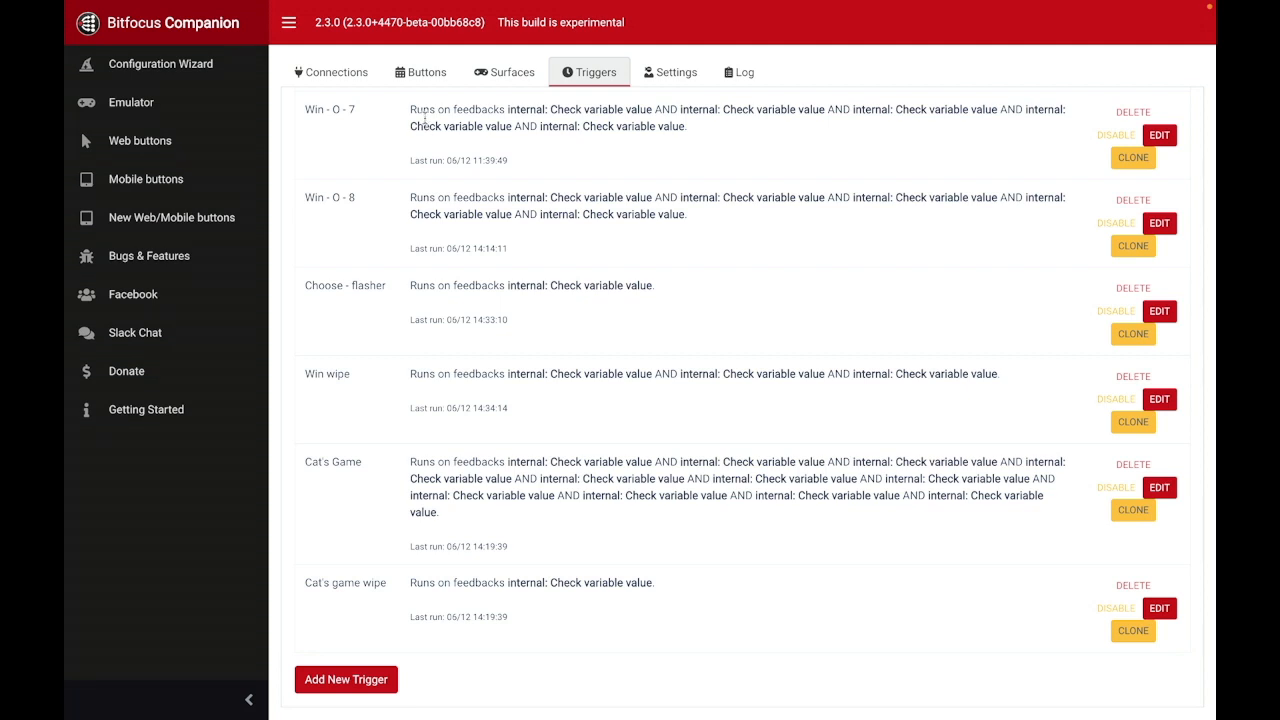
Step: Return to the button layout of page 50 and review button 50.11's press and release actions for variable g4
{"action": "left_click", "coordinate": [421, 84]}
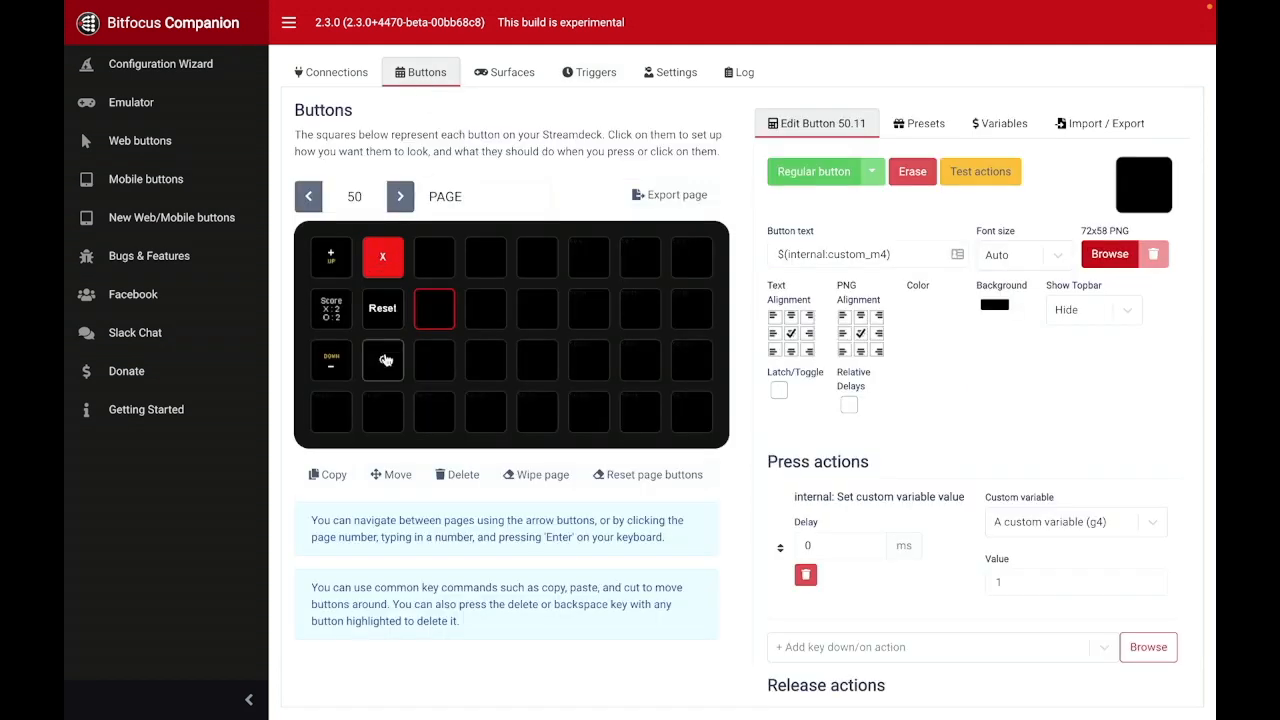
{"action": "scroll", "coordinate": [950, 476], "scroll_direction": "down", "scroll_amount": 4}
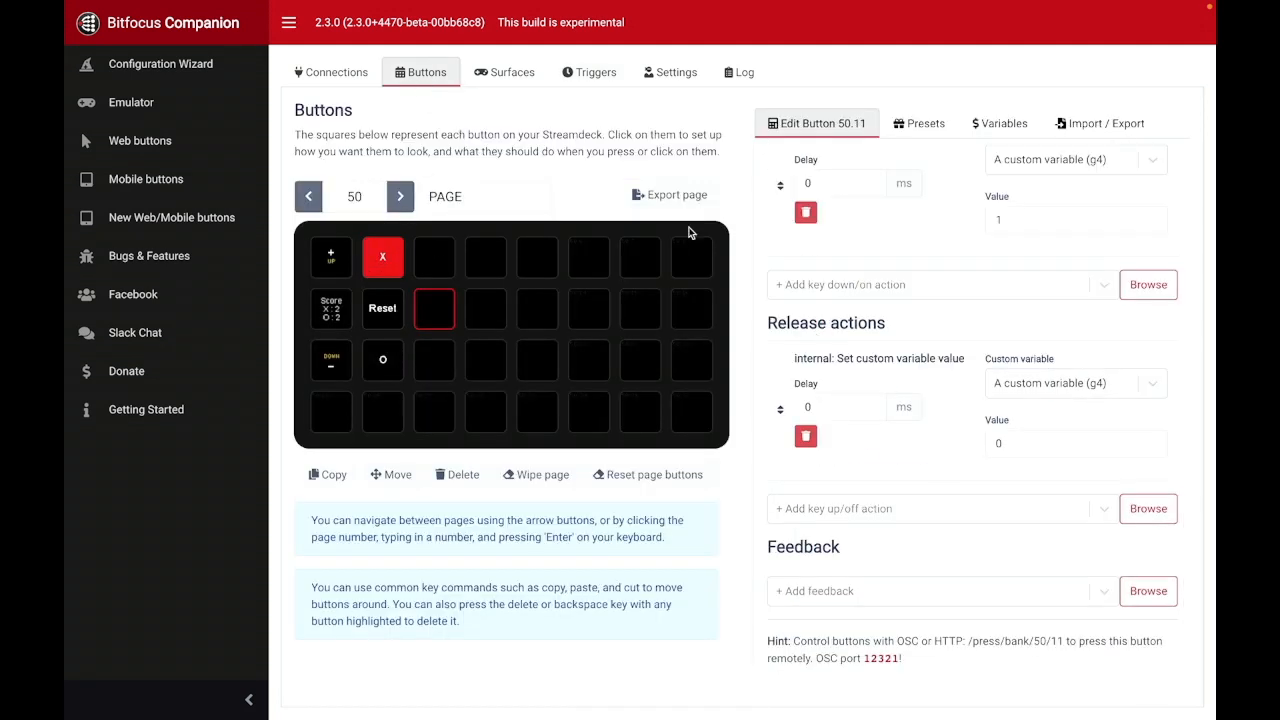
Step: Select the X button 50.2, return to the triggers list, and open the Cat's game wipe trigger to review its gamestate condition
{"action": "left_click", "coordinate": [392, 264]}
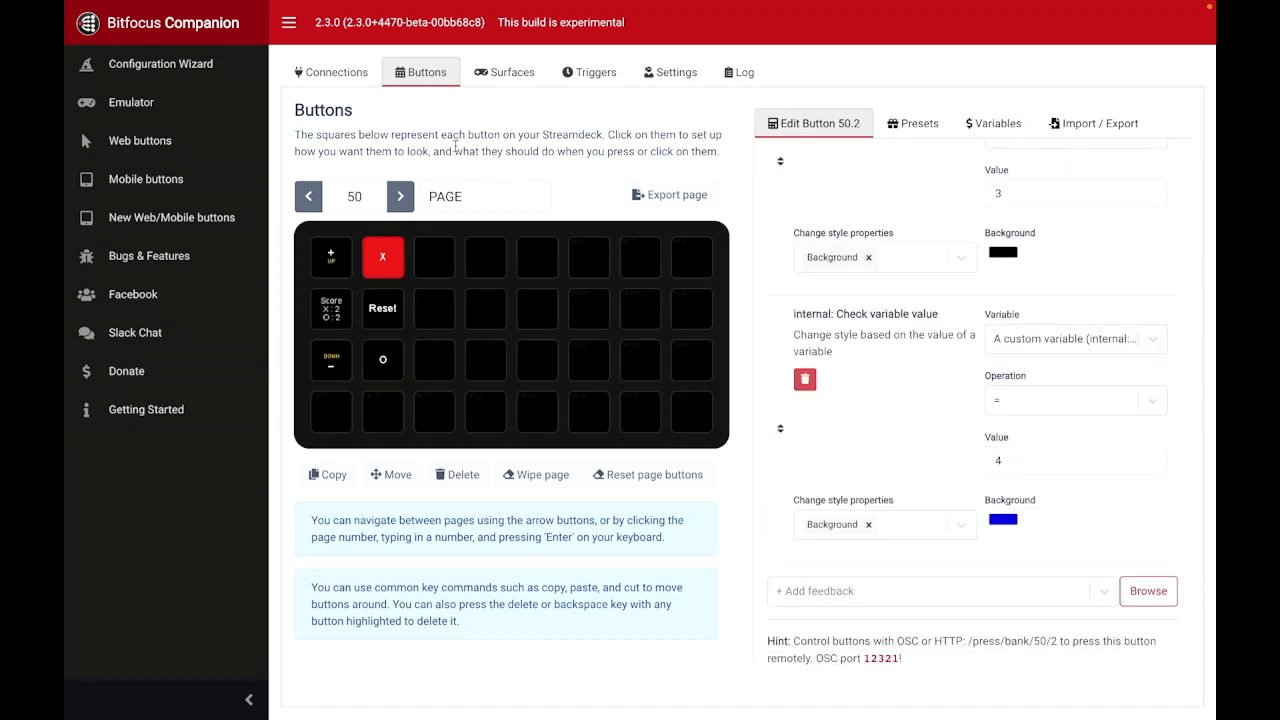
{"action": "left_click", "coordinate": [587, 75]}
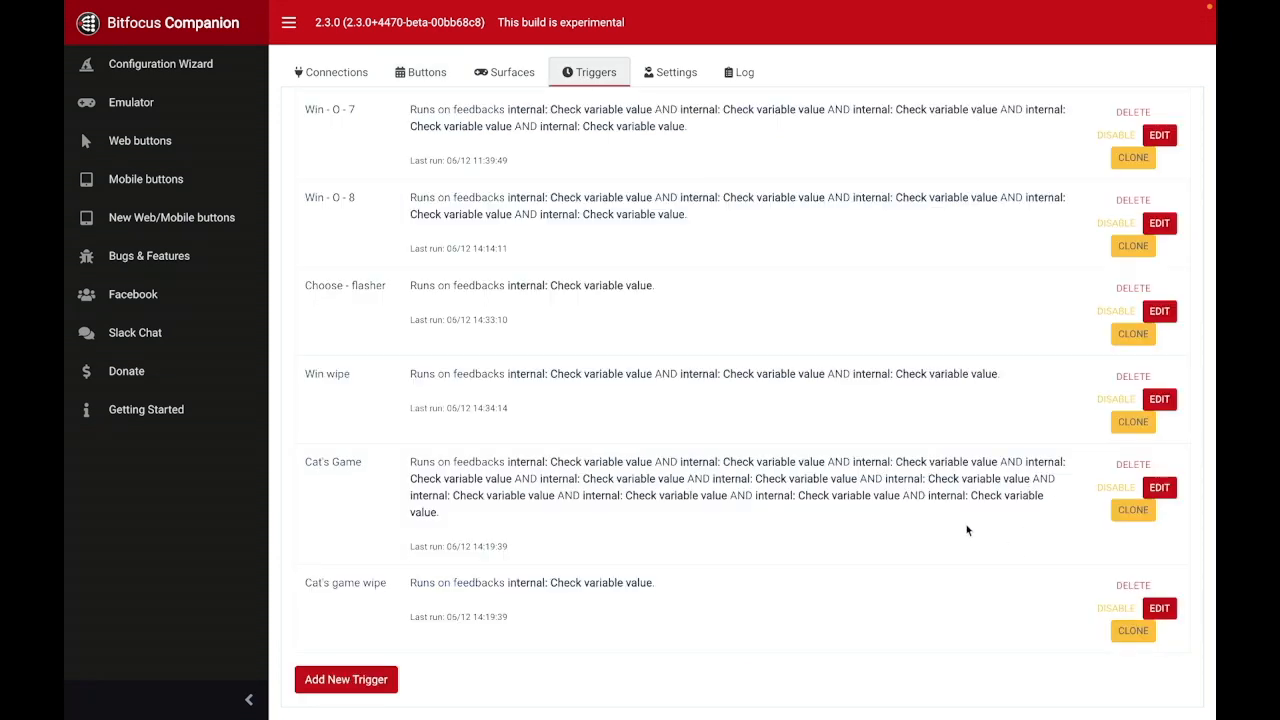
{"action": "left_click", "coordinate": [1159, 609]}
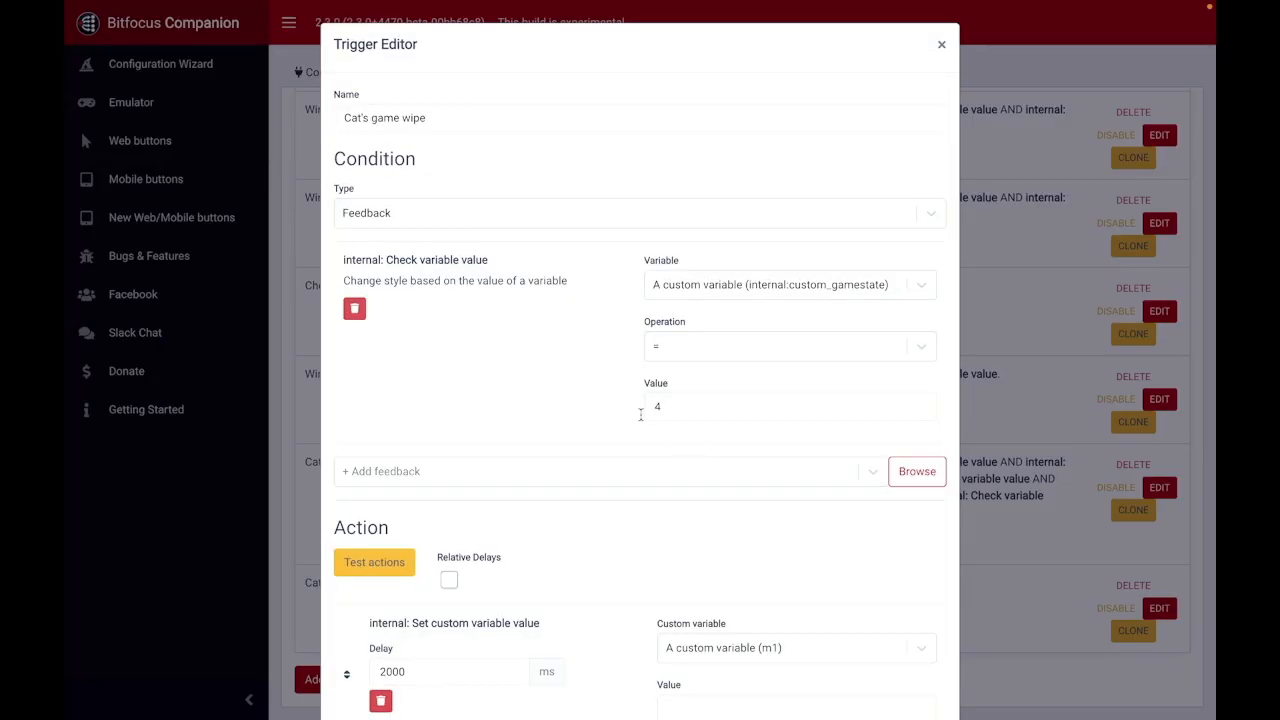
{"action": "scroll", "coordinate": [600, 405], "scroll_direction": "down", "scroll_amount": 2}
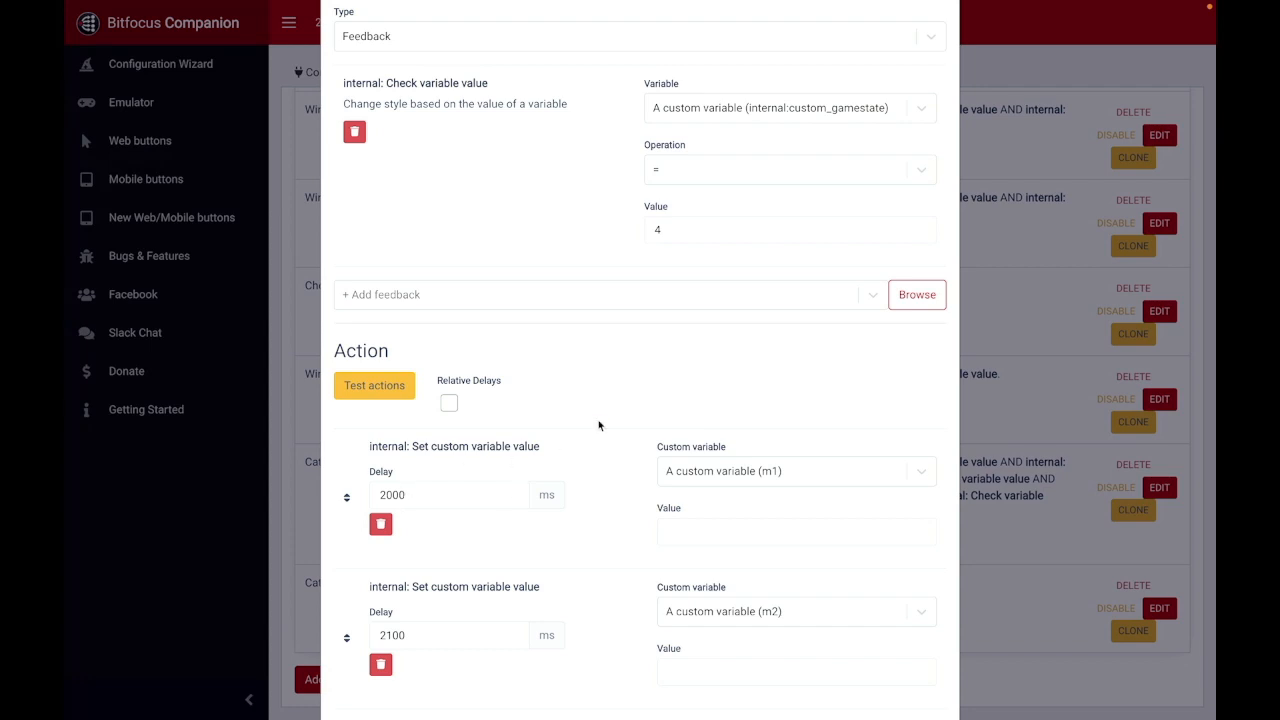
{"action": "scroll", "coordinate": [607, 394], "scroll_direction": "down", "scroll_amount": 1}
{"action": "scroll", "coordinate": [607, 394], "scroll_direction": "up", "scroll_amount": 2}
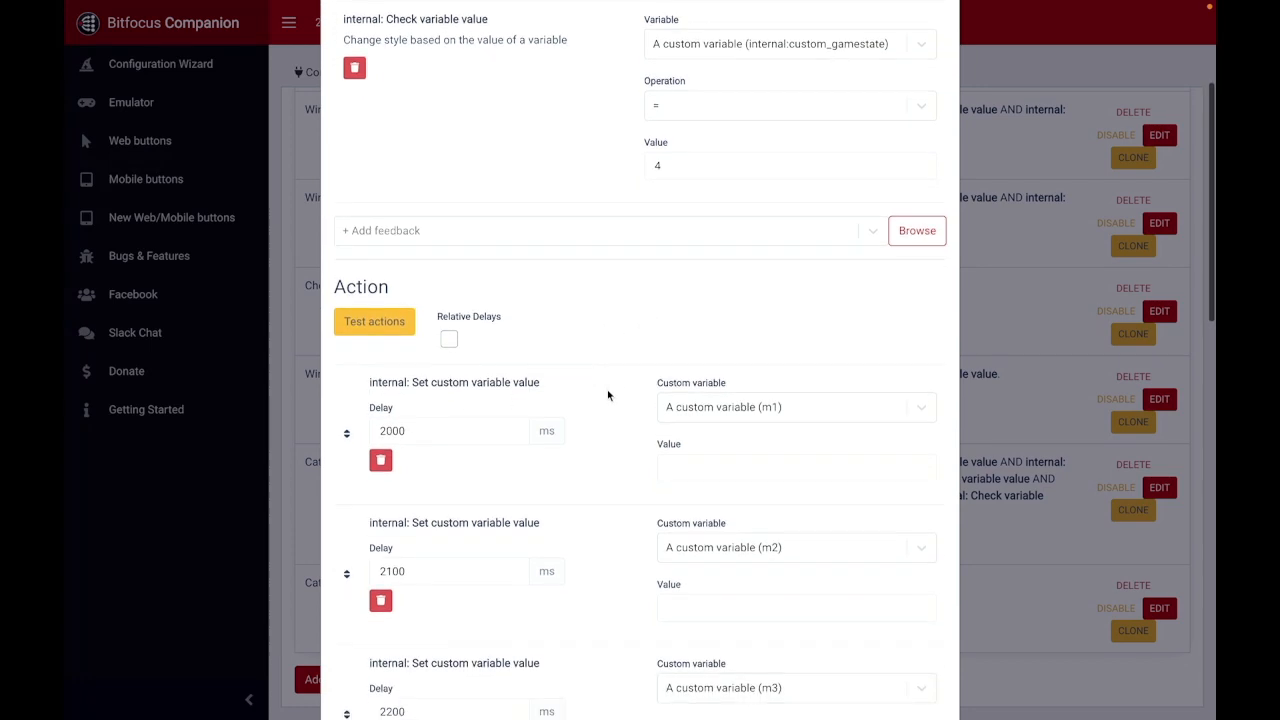
{"action": "scroll", "coordinate": [607, 394], "scroll_direction": "up", "scroll_amount": 1}
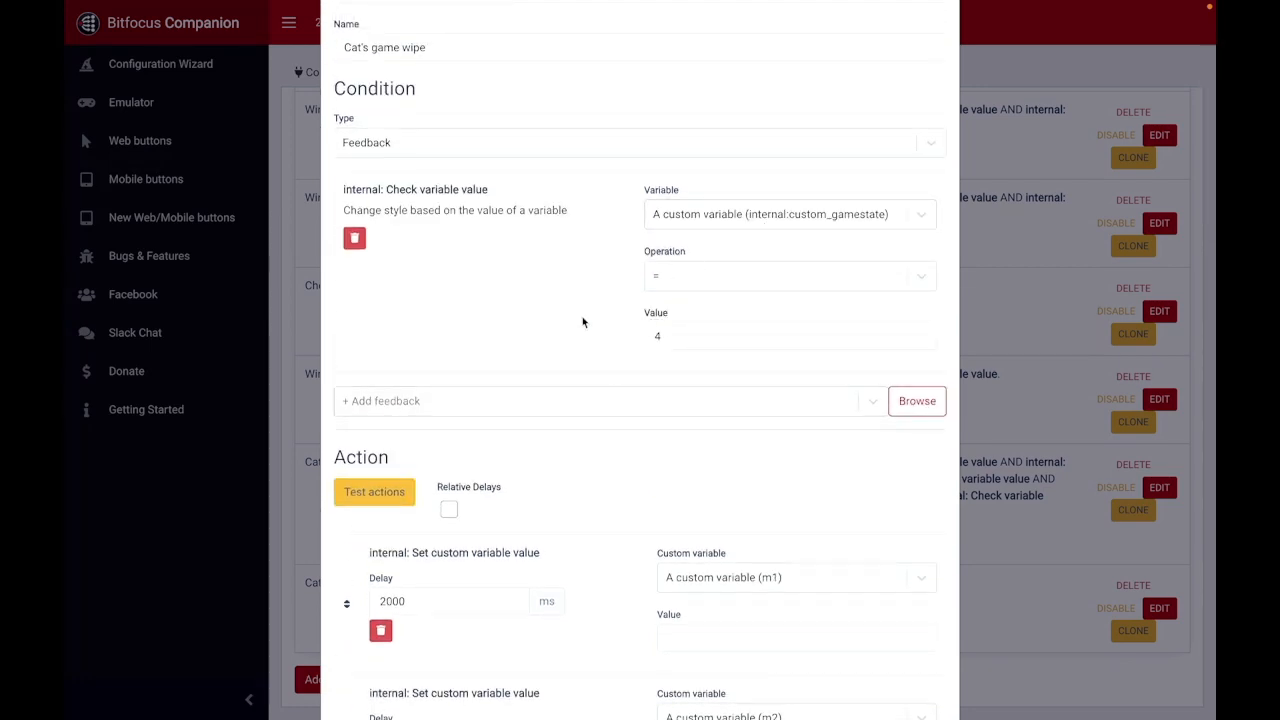
Step: Review the Cat's game wipe trigger's staggered m1 to m9 clearing and gamestate actions, and close it without saving
{"action": "scroll", "coordinate": [583, 320], "scroll_direction": "down", "scroll_amount": 2}
{"action": "scroll", "coordinate": [634, 331], "scroll_direction": "down", "scroll_amount": 2}
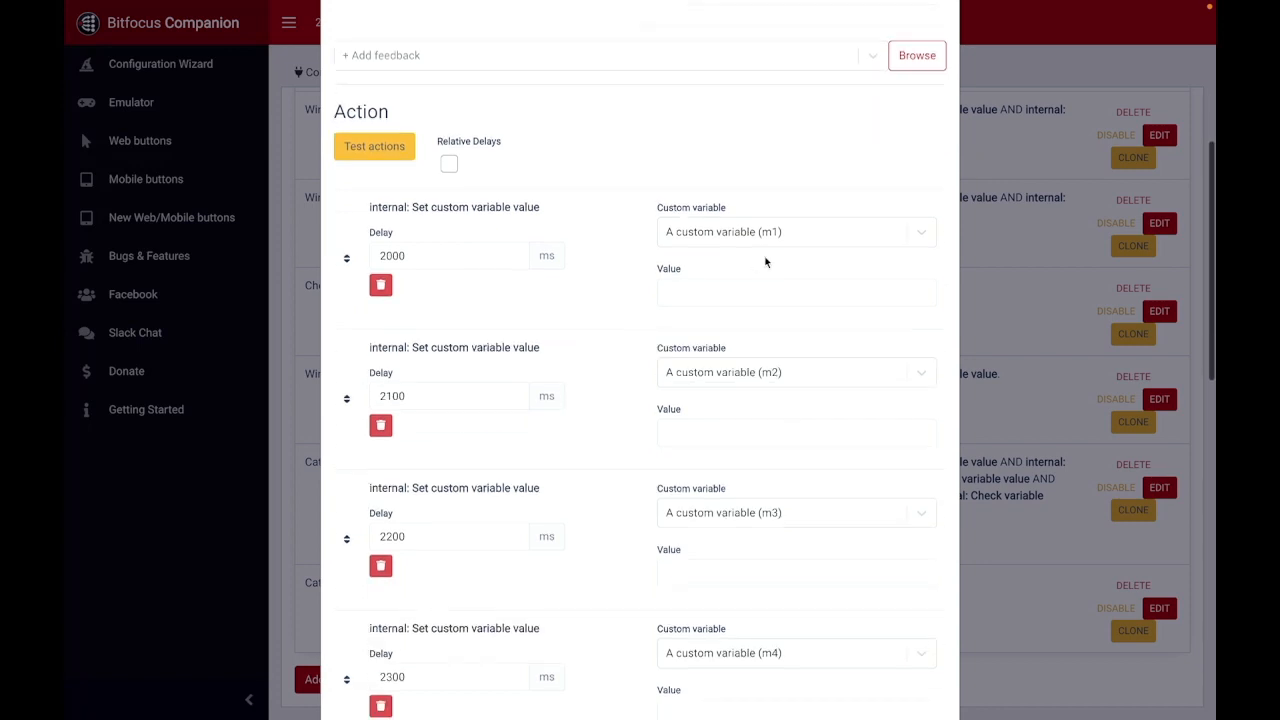
{"action": "scroll", "coordinate": [751, 357], "scroll_direction": "down", "scroll_amount": 8}
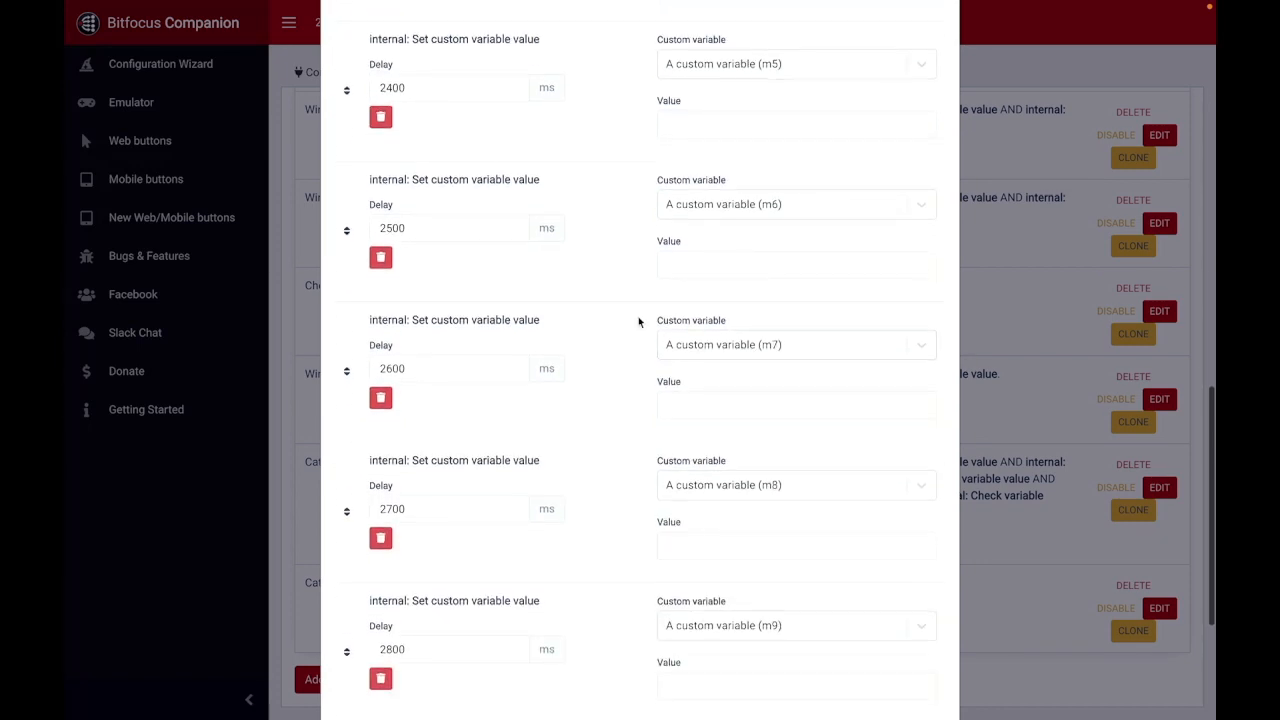
{"action": "scroll", "coordinate": [638, 320], "scroll_direction": "down", "scroll_amount": 3}
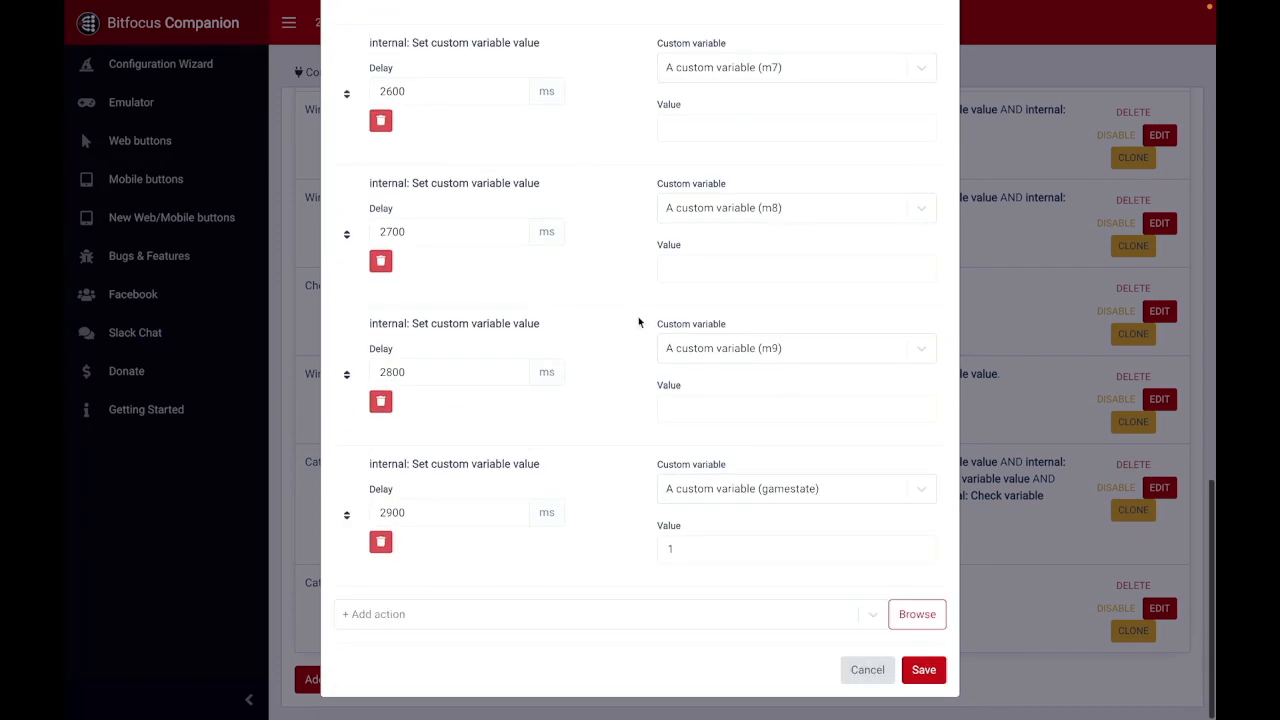
{"action": "left_click", "coordinate": [867, 670]}
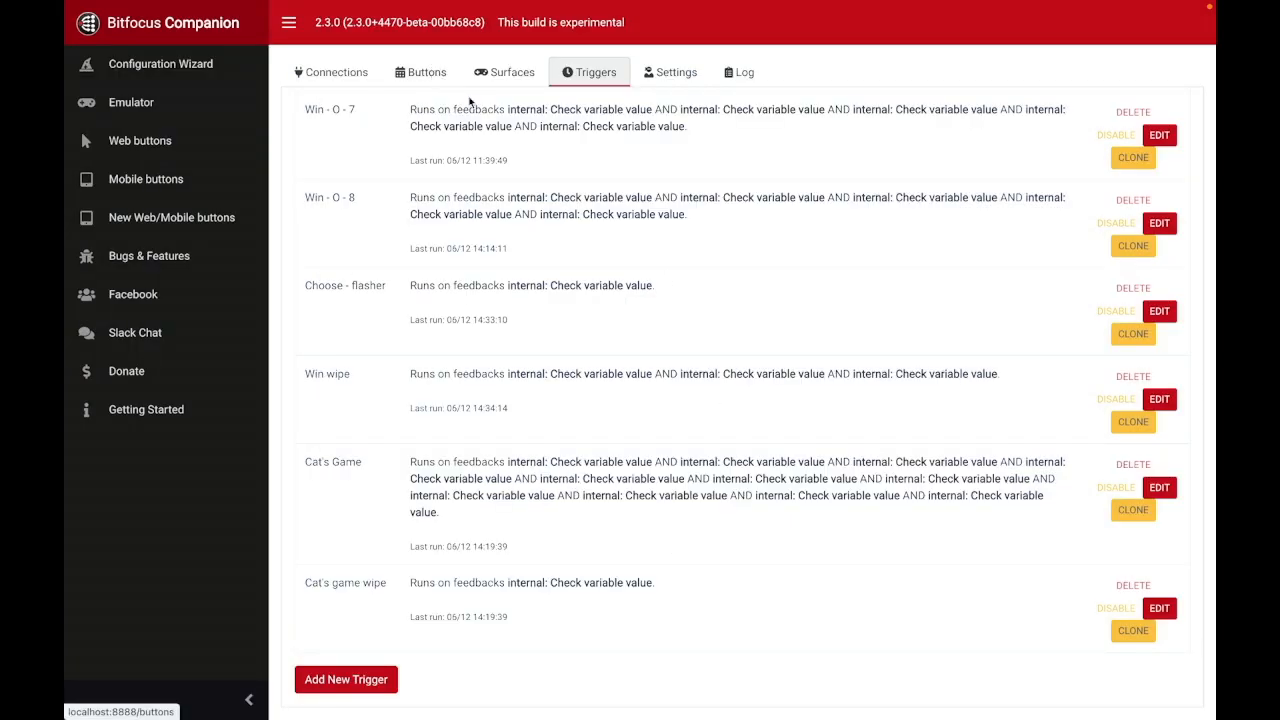
Step: Switch to the emulator and play a full tic-tac-toe game to a draw, starting with X in the upper-left cell
{"action": "key", "text": "ctrl+Tab"}
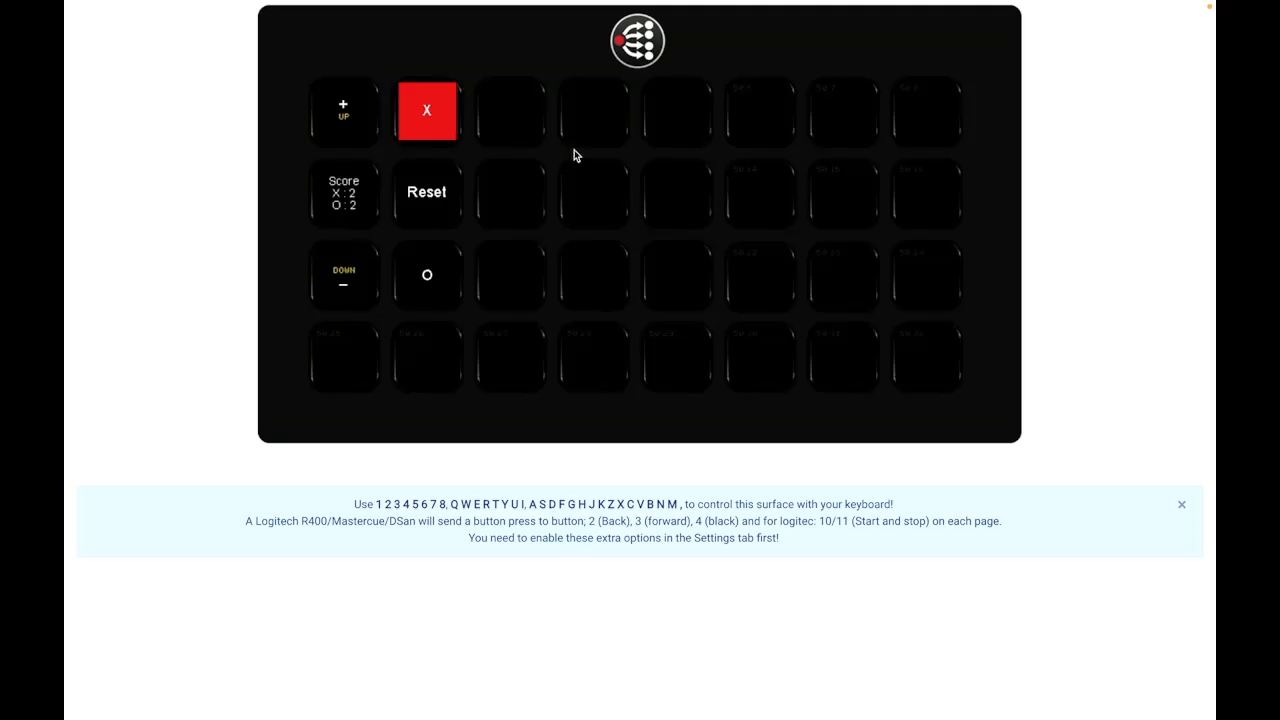
{"action": "key", "text": "3"}
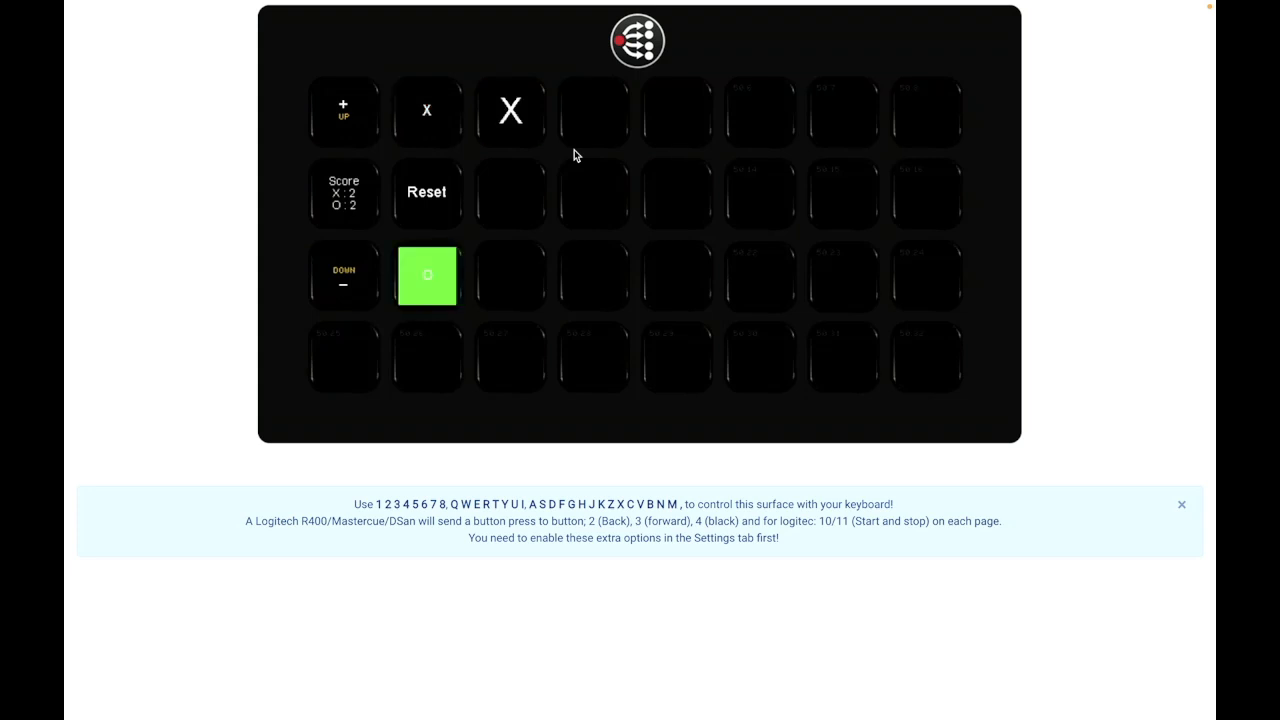
{"action": "key", "text": "4"}
{"action": "key", "text": "5"}
{"action": "key", "text": "r"}
{"action": "key", "text": "e"}
{"action": "key", "text": "t"}
{"action": "key", "text": "f"}
{"action": "key", "text": "d"}
{"action": "key", "text": "g"}
Step: Return to the triggers list, open the Win - O - 3 trigger and review its gamestate conditions
{"action": "key", "text": "ctrl+Tab"}
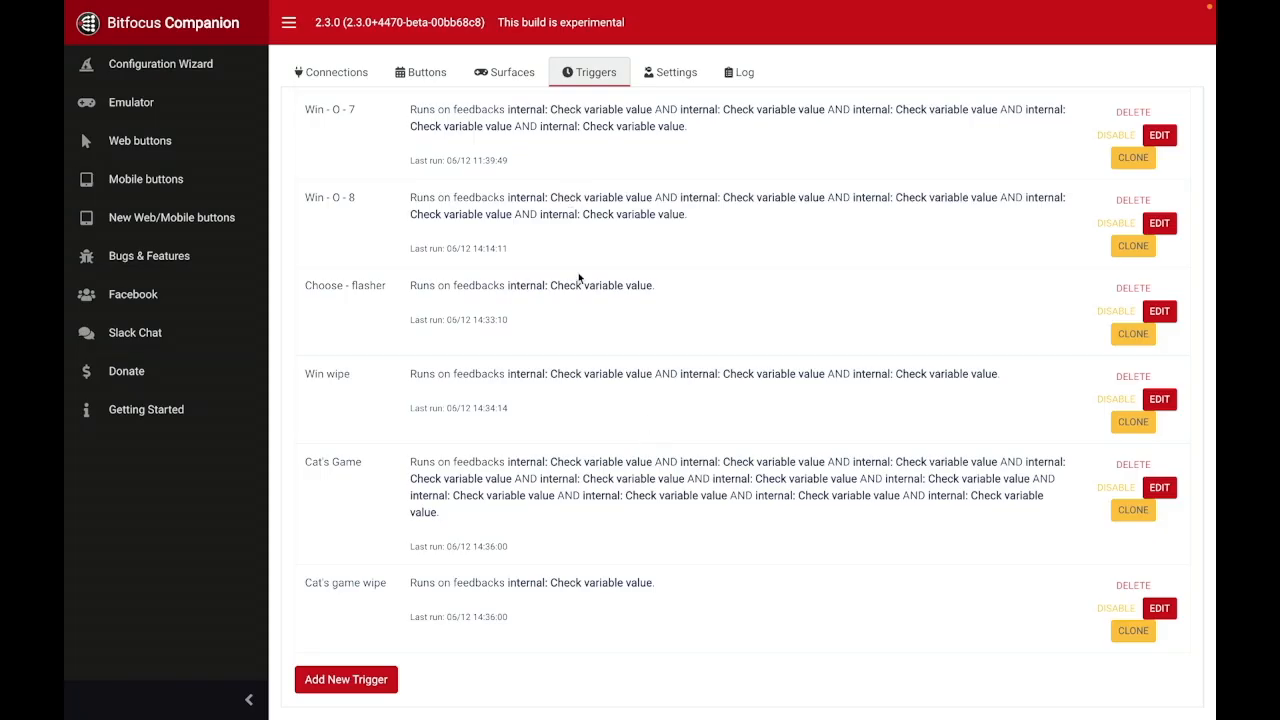
{"action": "scroll", "coordinate": [665, 365], "scroll_direction": "up", "scroll_amount": 10}
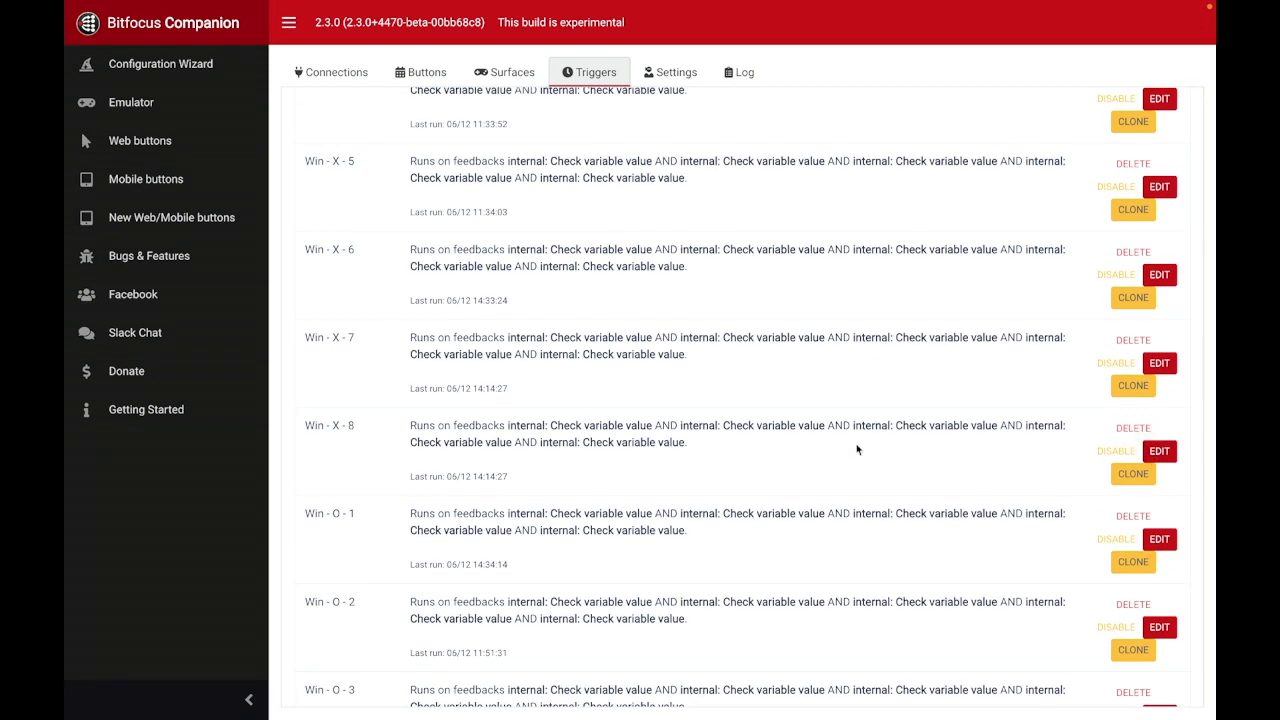
{"action": "scroll", "coordinate": [857, 445], "scroll_direction": "down", "scroll_amount": 4}
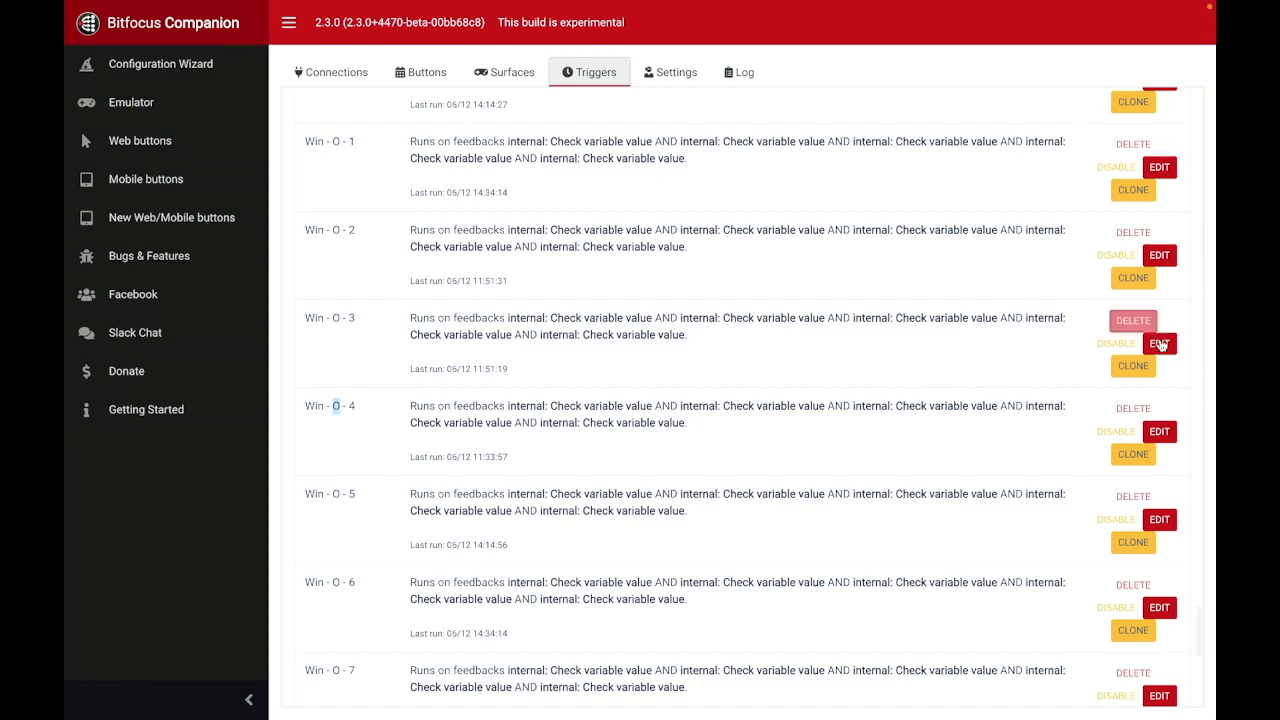
{"action": "left_click", "coordinate": [1159, 344]}
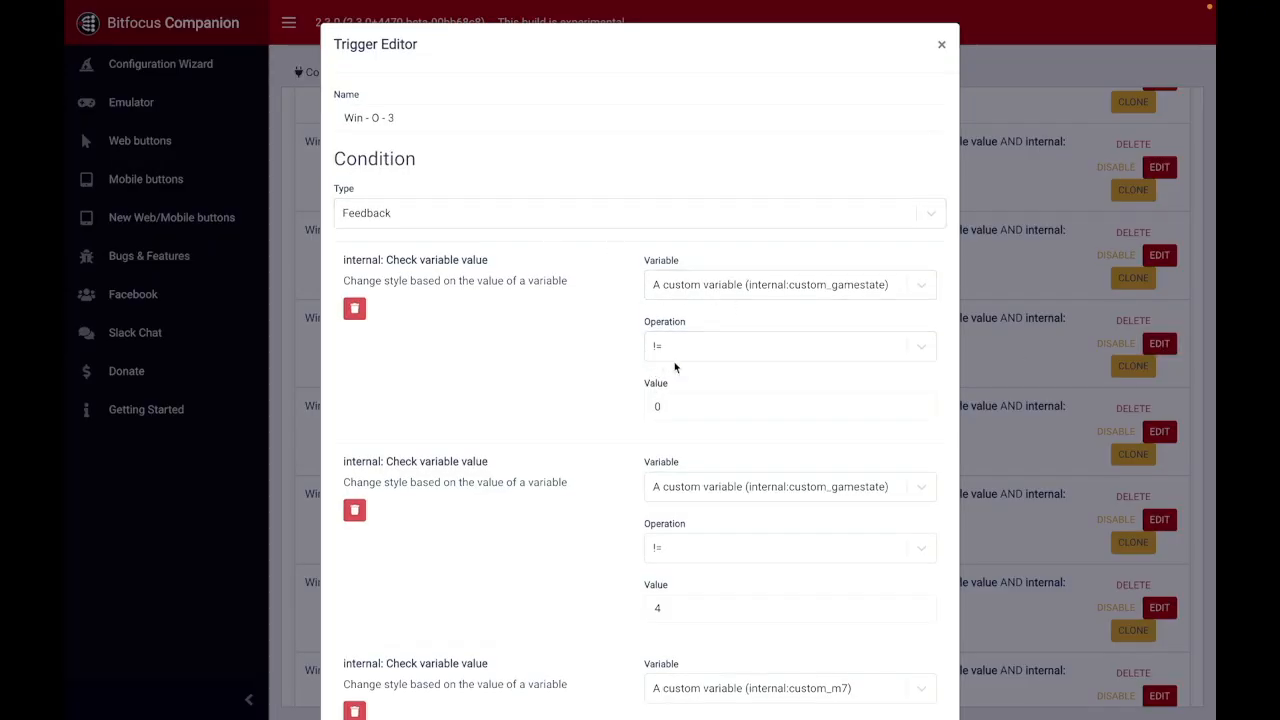
{"action": "scroll", "coordinate": [571, 403], "scroll_direction": "down", "scroll_amount": 3}
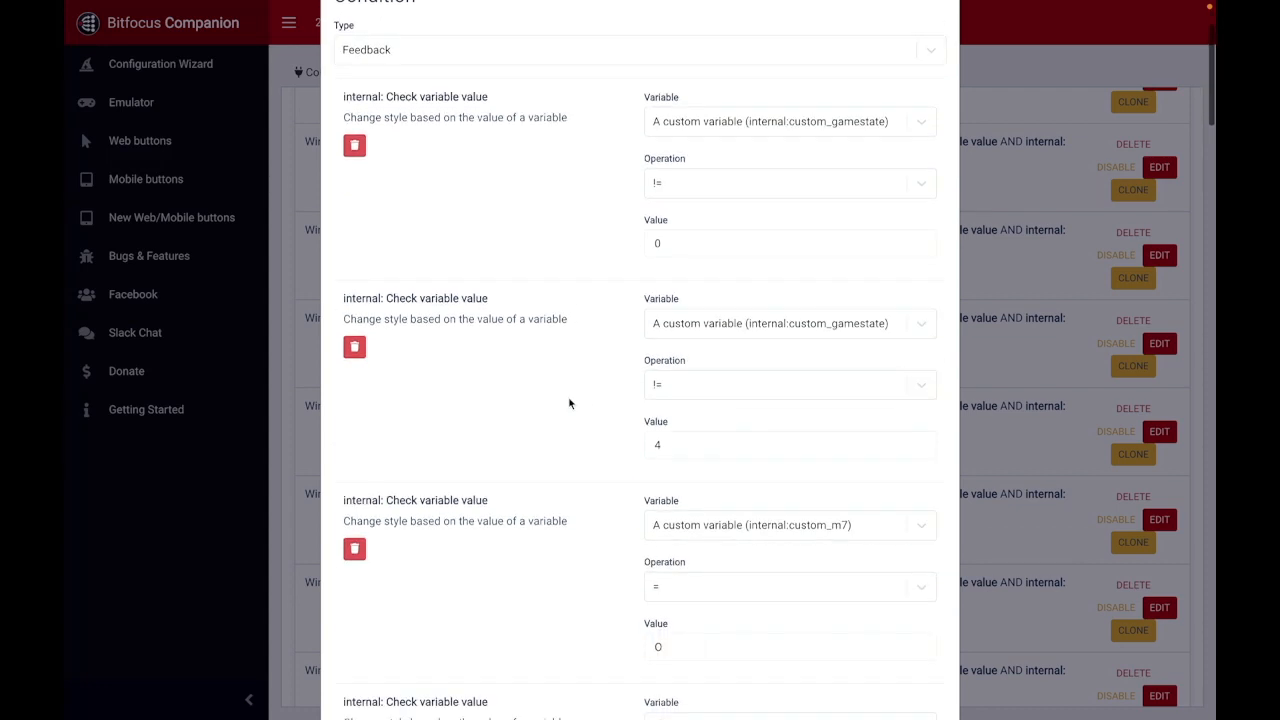
{"action": "scroll", "coordinate": [569, 403], "scroll_direction": "up", "scroll_amount": 3}
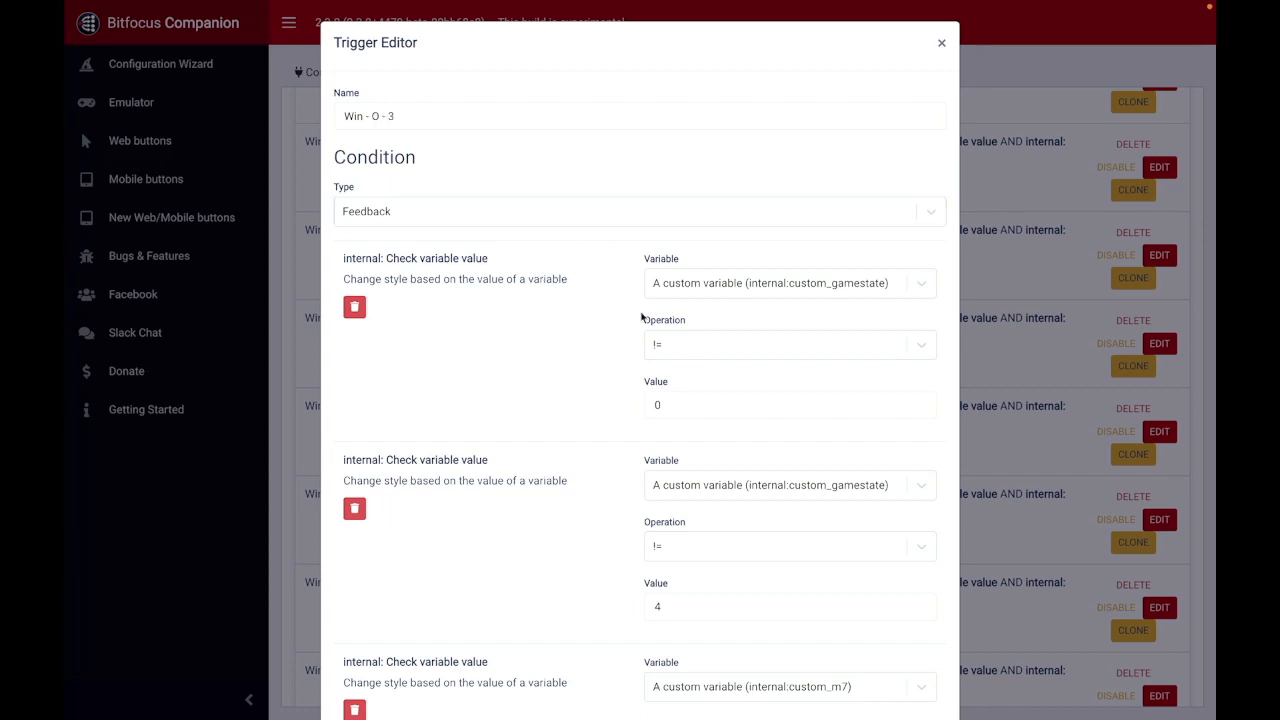
{"action": "scroll", "coordinate": [581, 353], "scroll_direction": "down", "scroll_amount": 3}
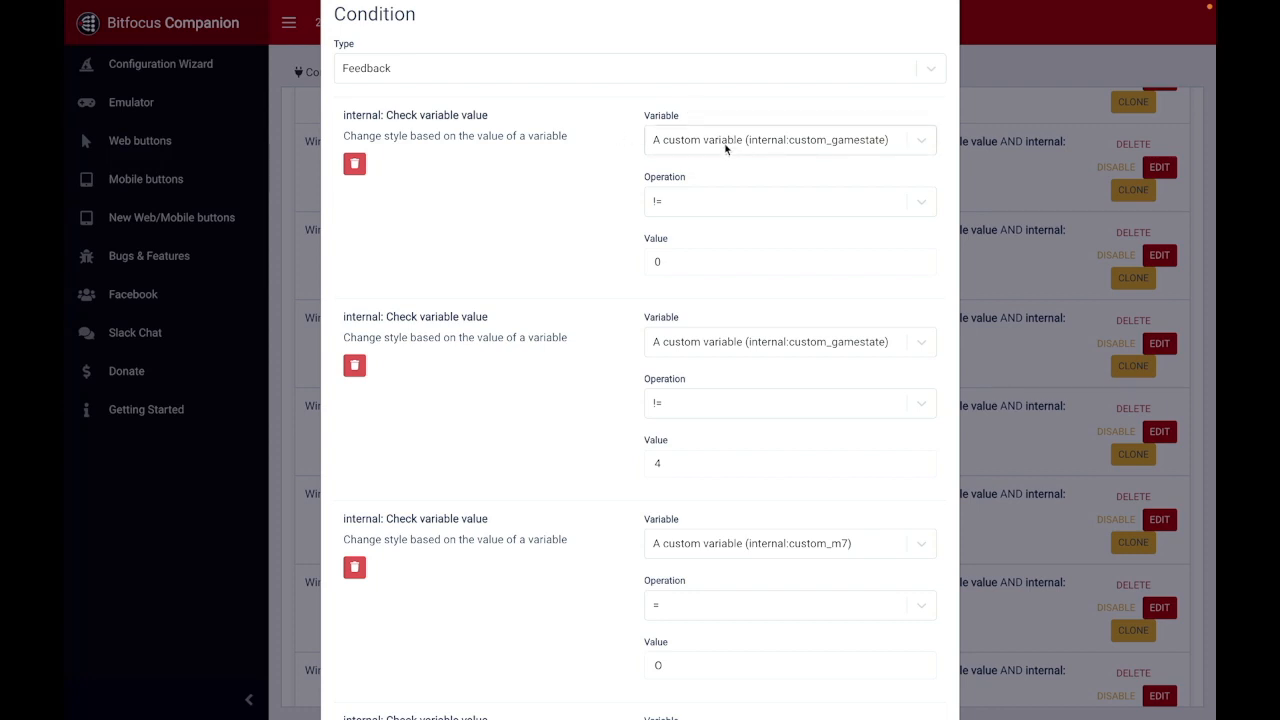
{"action": "scroll", "coordinate": [590, 232], "scroll_direction": "down", "scroll_amount": 12}
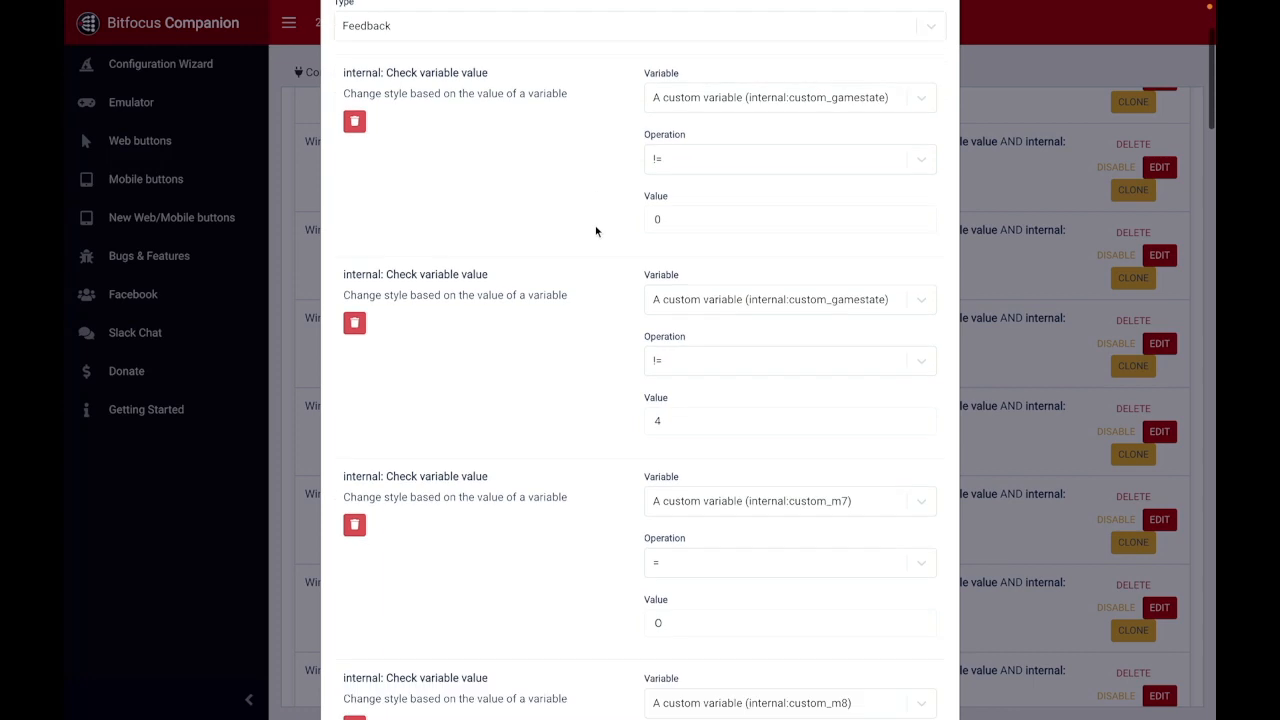
Step: Review the Win - O - 3 trigger's m7 to m9 conditions and its gamestate and score-o actions, and close it without saving
{"action": "scroll", "coordinate": [615, 400], "scroll_direction": "down", "scroll_amount": 7}
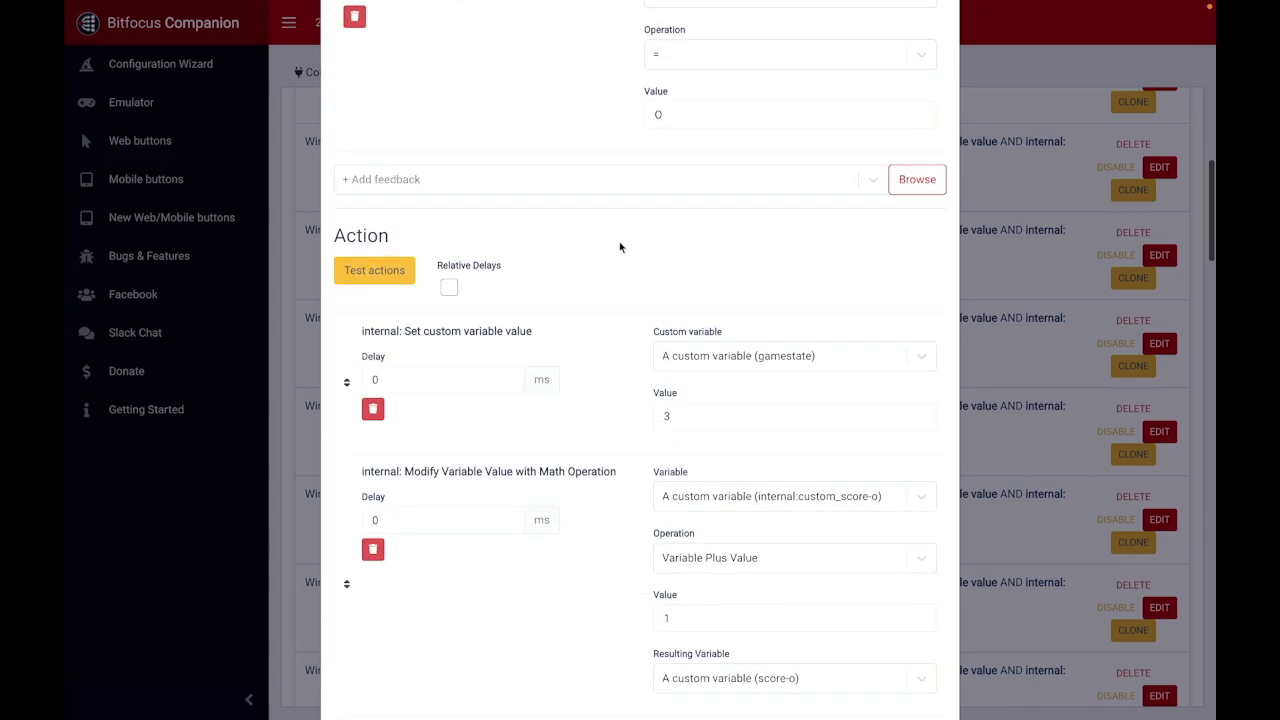
{"action": "scroll", "coordinate": [620, 246], "scroll_direction": "up", "scroll_amount": 6}
{"action": "scroll", "coordinate": [671, 366], "scroll_direction": "up", "scroll_amount": 3}
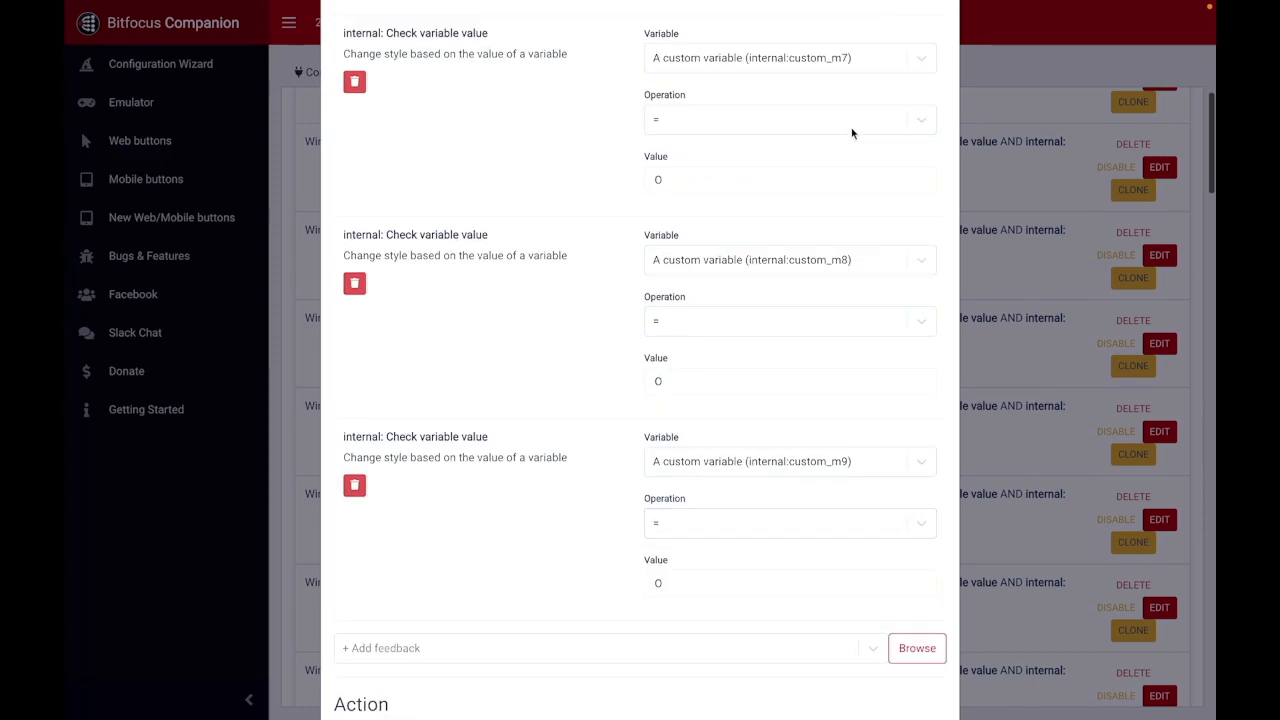
{"action": "scroll", "coordinate": [594, 403], "scroll_direction": "down", "scroll_amount": 10}
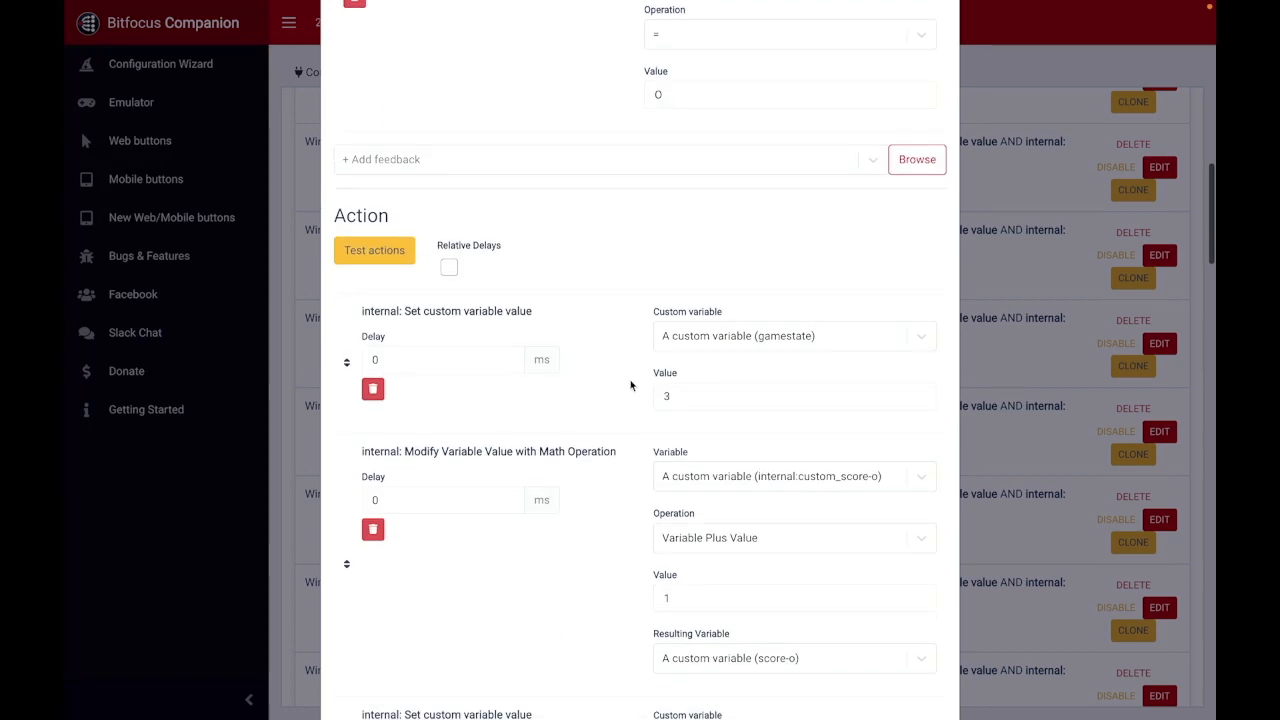
{"action": "scroll", "coordinate": [620, 381], "scroll_direction": "up", "scroll_amount": 11}
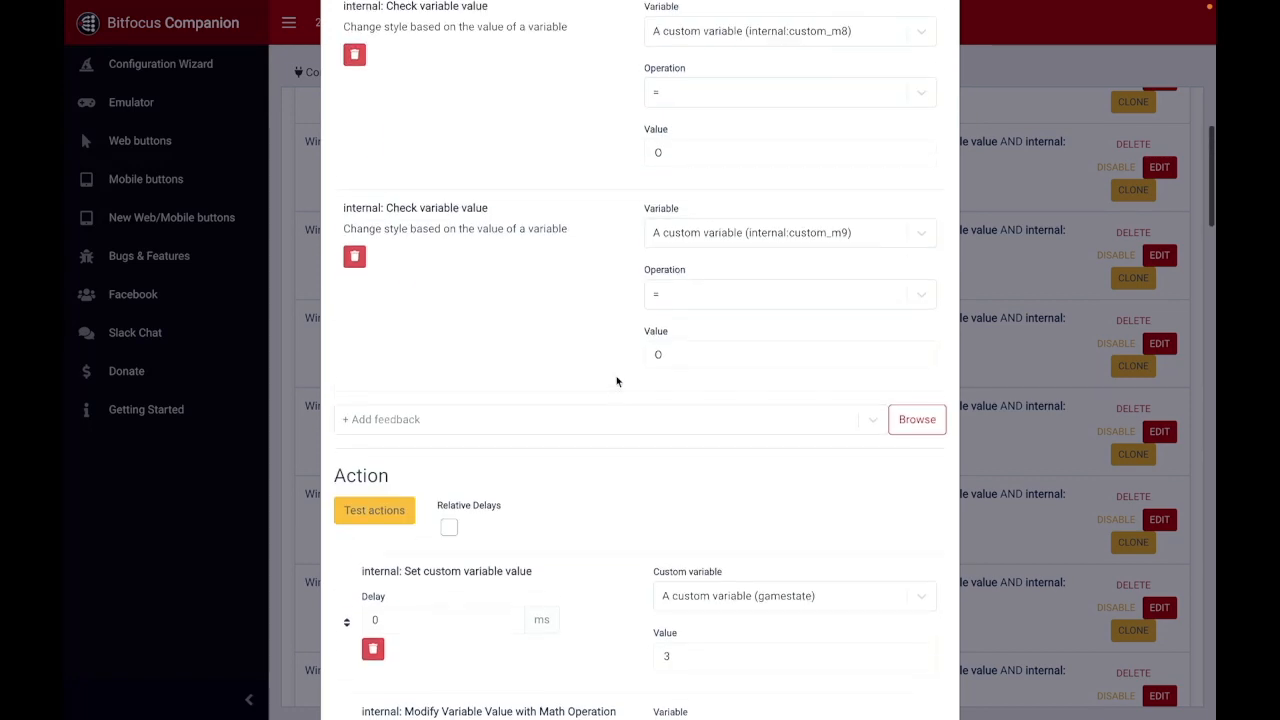
{"action": "scroll", "coordinate": [617, 381], "scroll_direction": "up", "scroll_amount": 12}
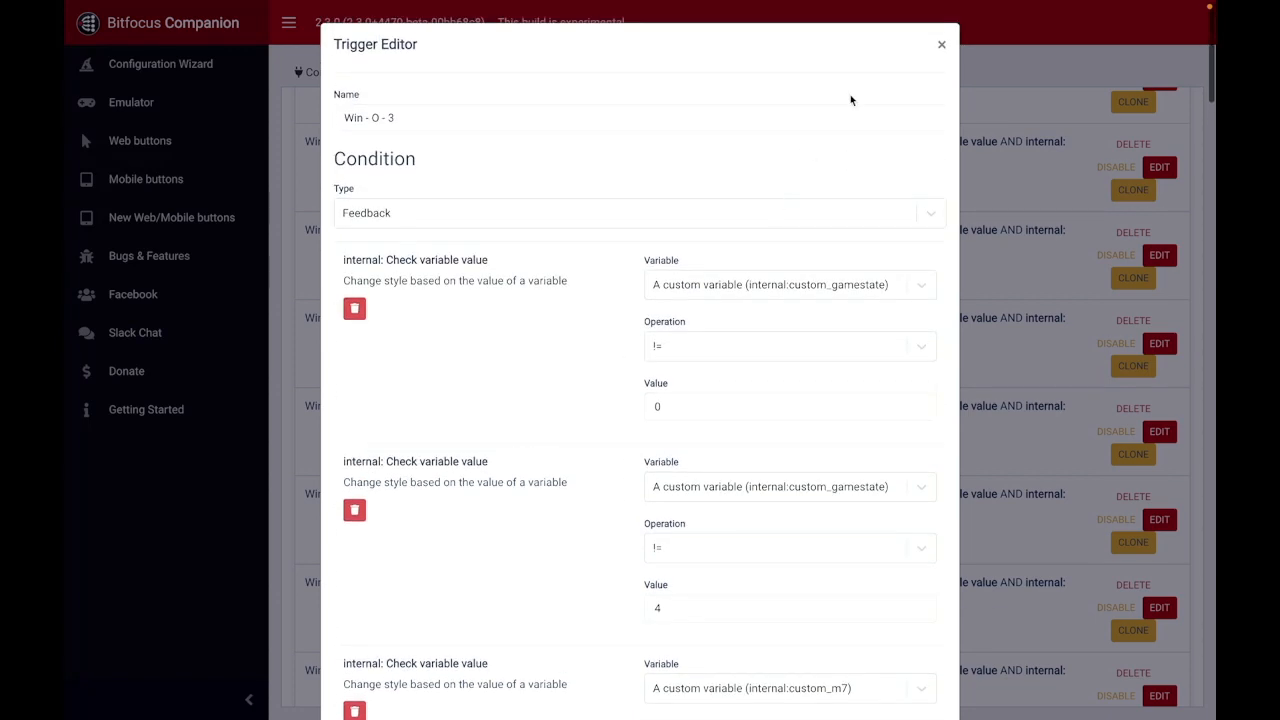
{"action": "left_click", "coordinate": [941, 44]}
{"action": "scroll", "coordinate": [510, 422], "scroll_direction": "down", "scroll_amount": 5}
{"action": "scroll", "coordinate": [510, 422], "scroll_direction": "down", "scroll_amount": 4}
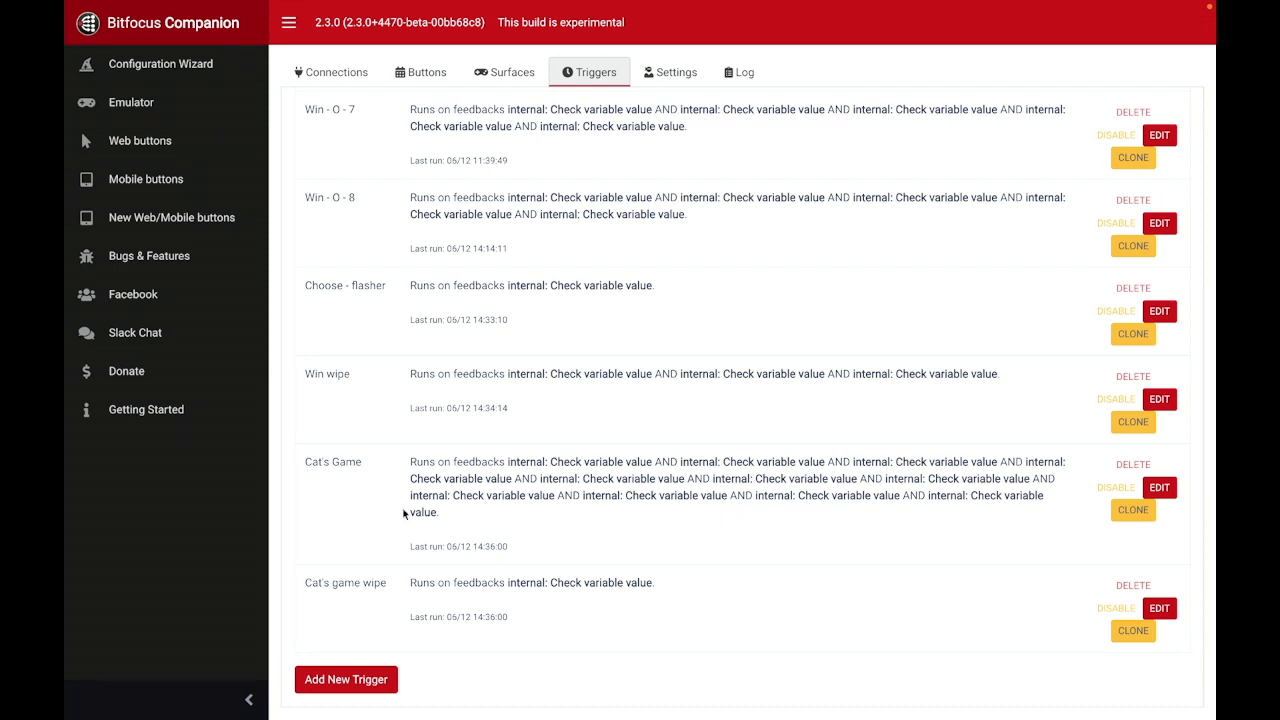
{"action": "scroll", "coordinate": [528, 530], "scroll_direction": "up", "scroll_amount": 7}
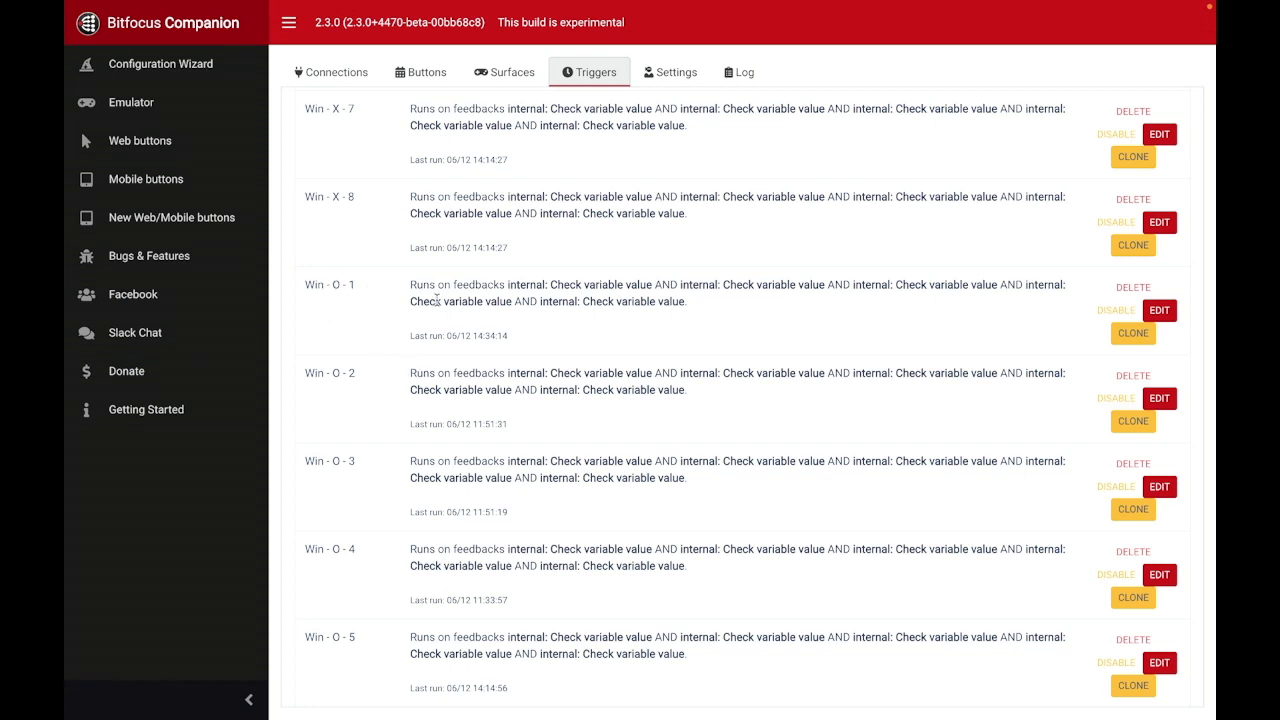
Step: Play a new game in the emulator, finishing with O in the grid's upper-right cell to complete the top row and right column together
{"action": "key", "text": "ctrl+Tab"}
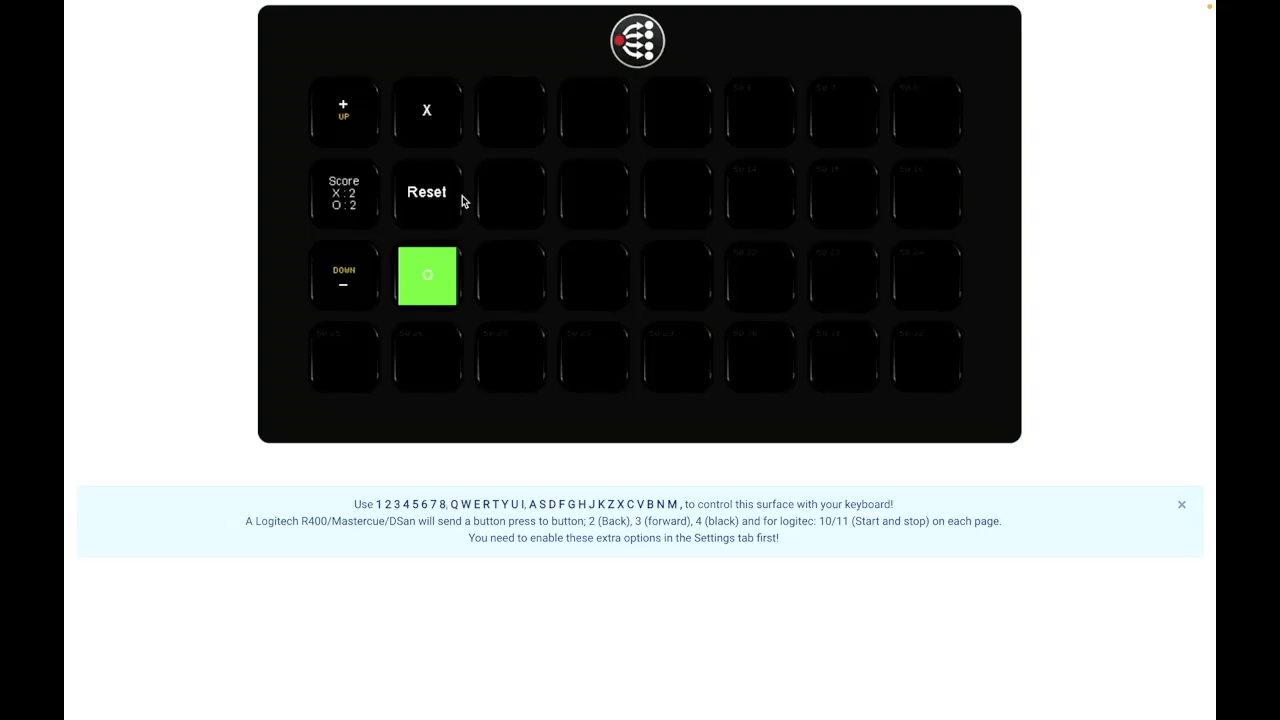
{"action": "key", "text": "3"}
{"action": "key", "text": "e"}
{"action": "key", "text": "4"}
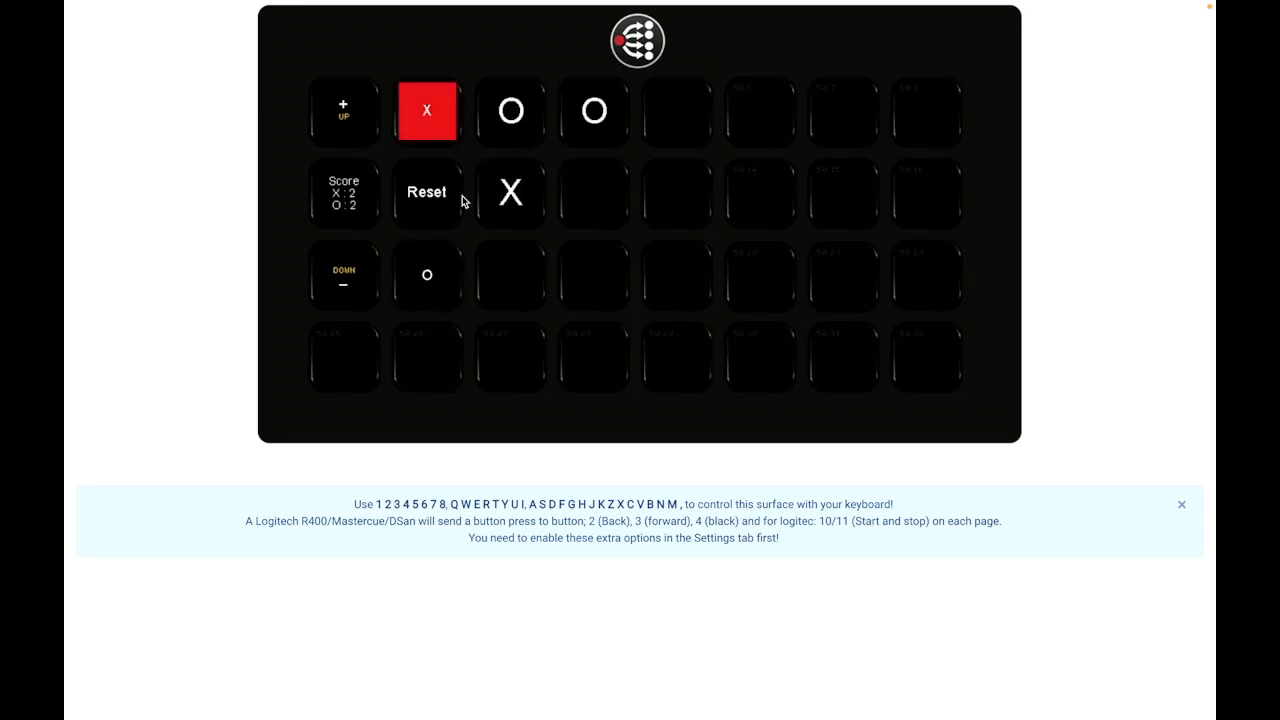
{"action": "key", "text": "r"}
{"action": "key", "text": "t"}
{"action": "key", "text": "f"}
{"action": "key", "text": "d"}
{"action": "key", "text": "g"}
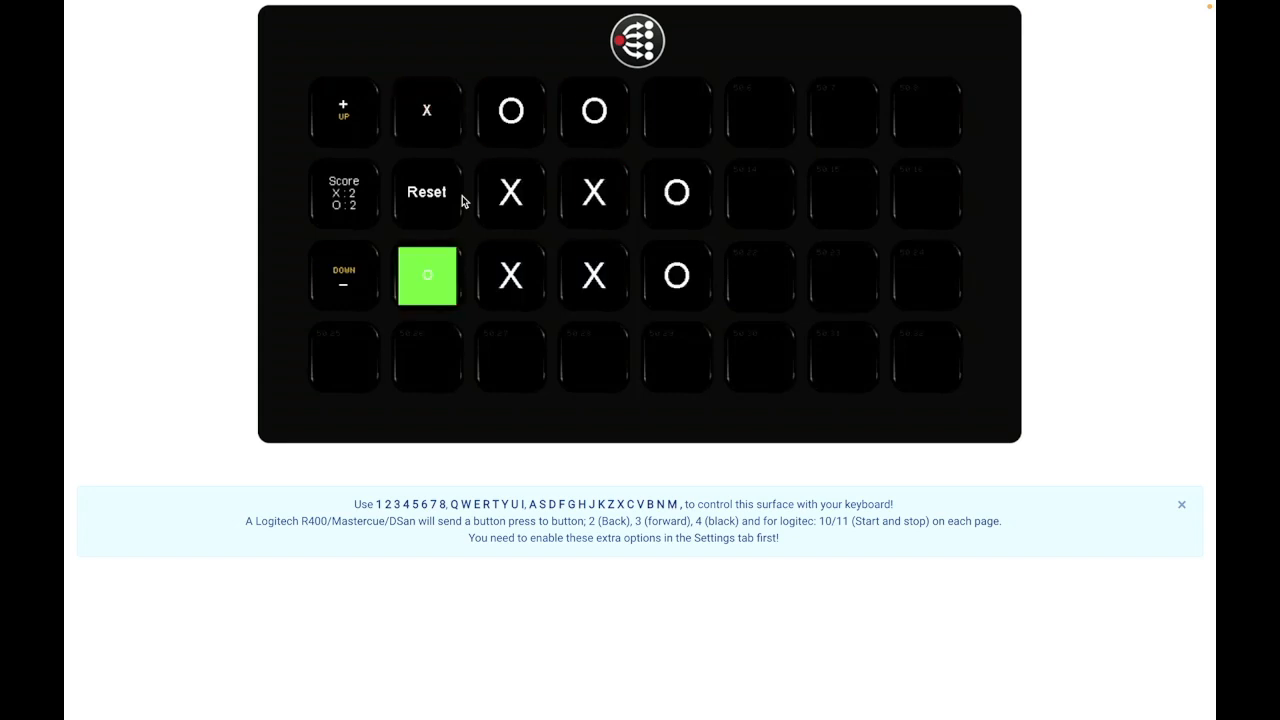
{"action": "left_click", "coordinate": [679, 118]}
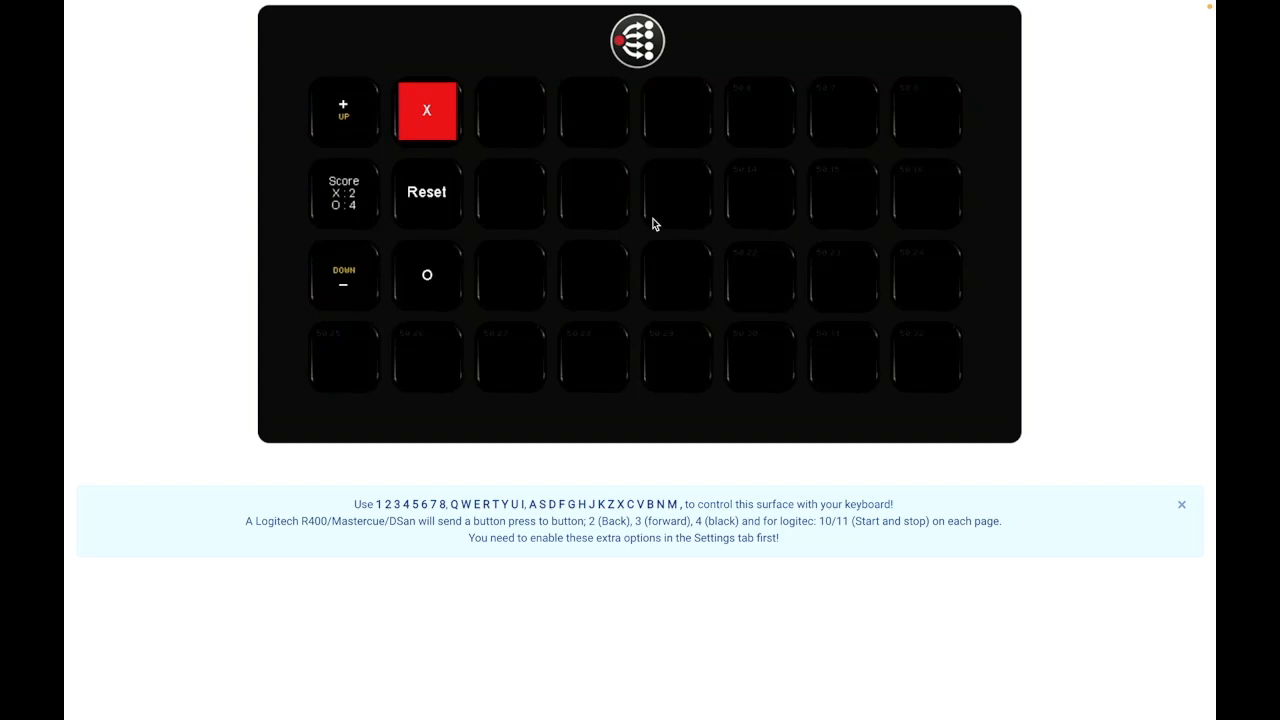
Step: Return to the triggers list, open the Win - O - 1 trigger and review its gamestate, m1 and m2 conditions
{"action": "key", "text": "ctrl+Tab"}
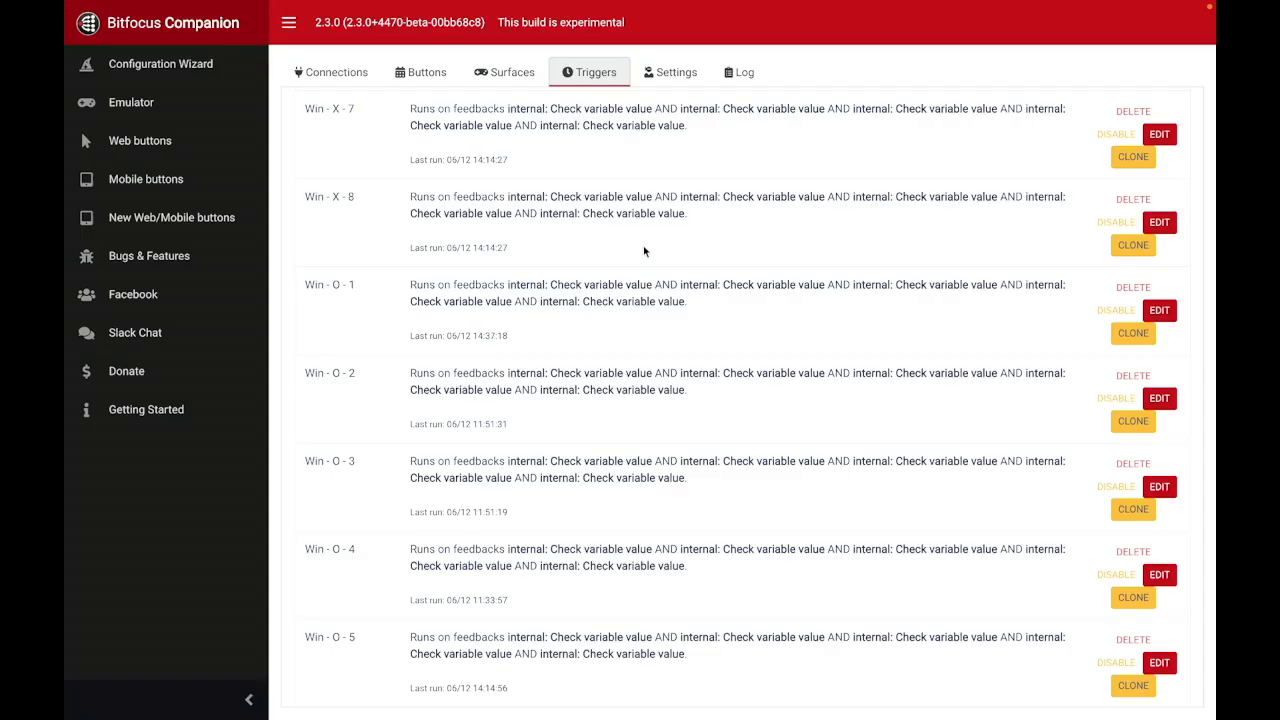
{"action": "left_click", "coordinate": [1152, 314]}
{"action": "scroll", "coordinate": [600, 297], "scroll_direction": "down", "scroll_amount": 2}
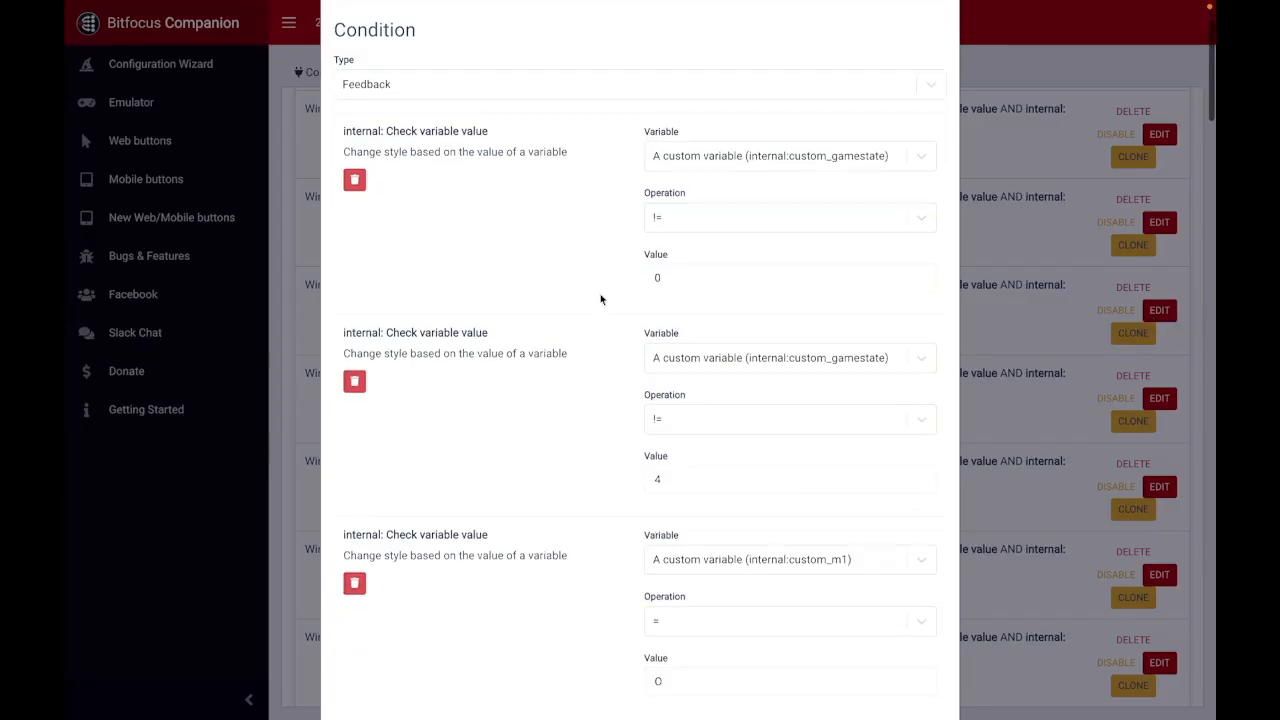
{"action": "scroll", "coordinate": [600, 297], "scroll_direction": "up", "scroll_amount": 2}
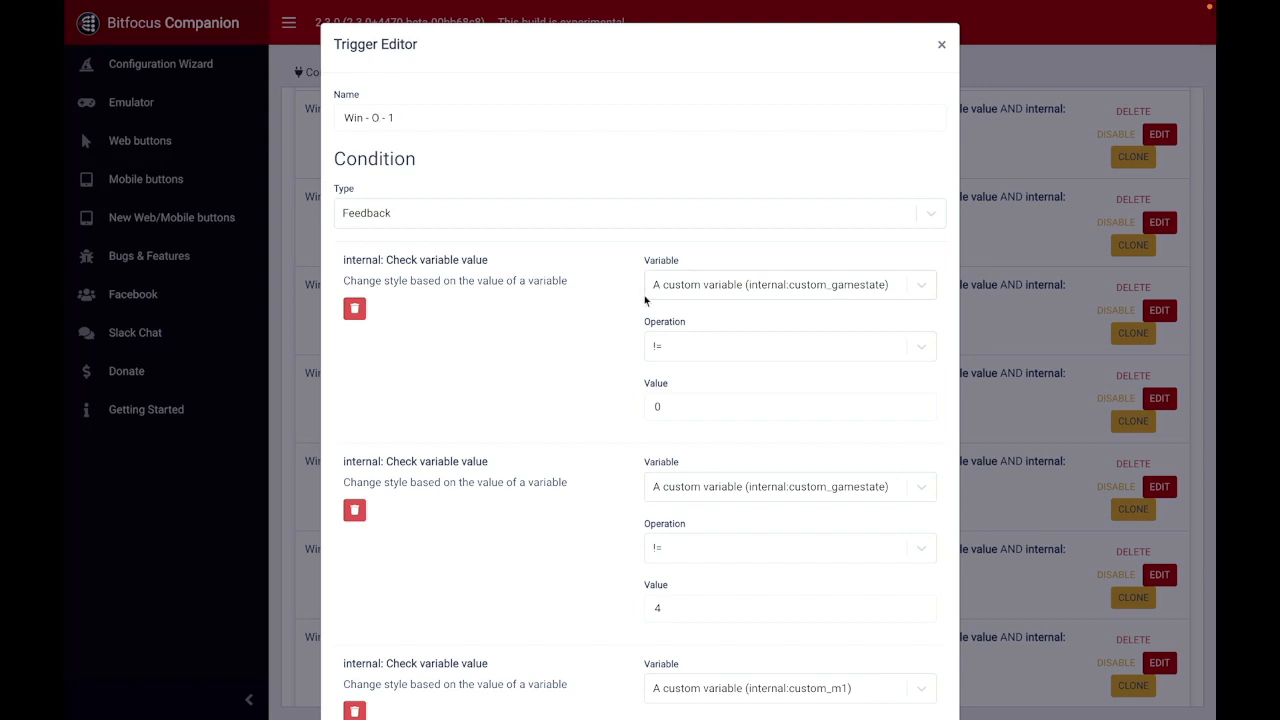
{"action": "scroll", "coordinate": [646, 297], "scroll_direction": "down", "scroll_amount": 2}
{"action": "scroll", "coordinate": [530, 220], "scroll_direction": "down", "scroll_amount": 2}
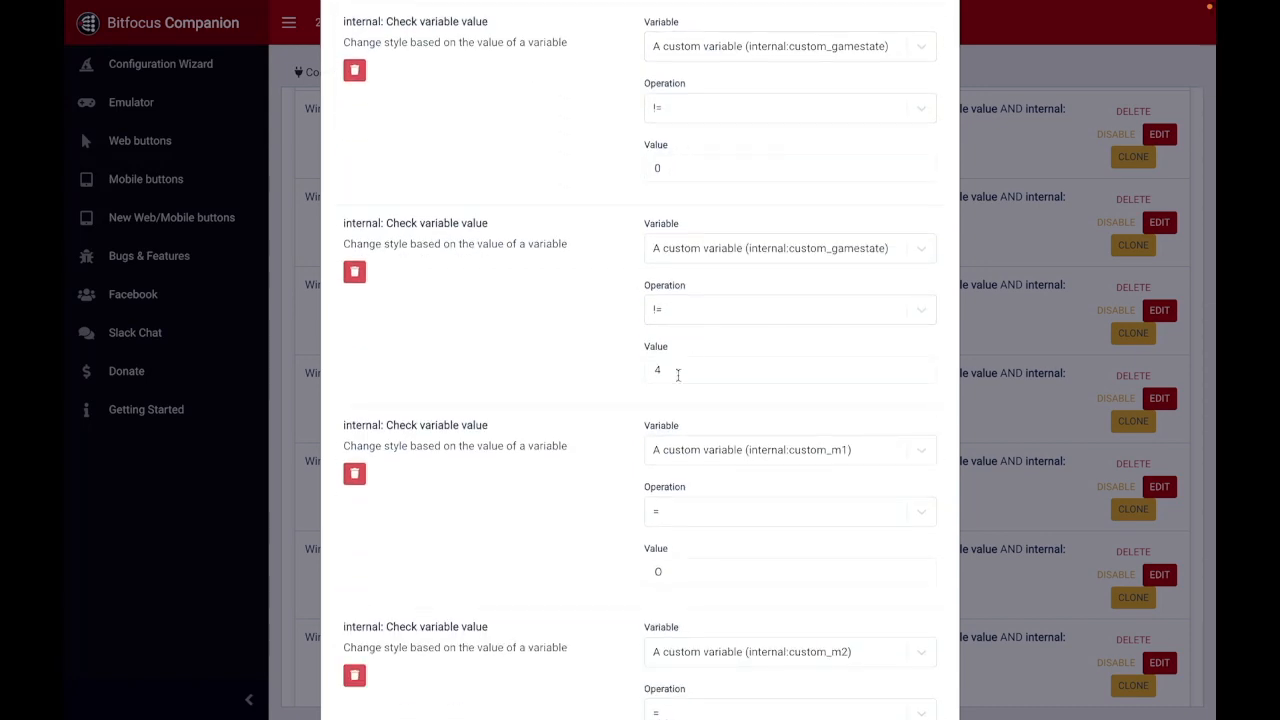
{"action": "scroll", "coordinate": [600, 325], "scroll_direction": "up", "scroll_amount": 1}
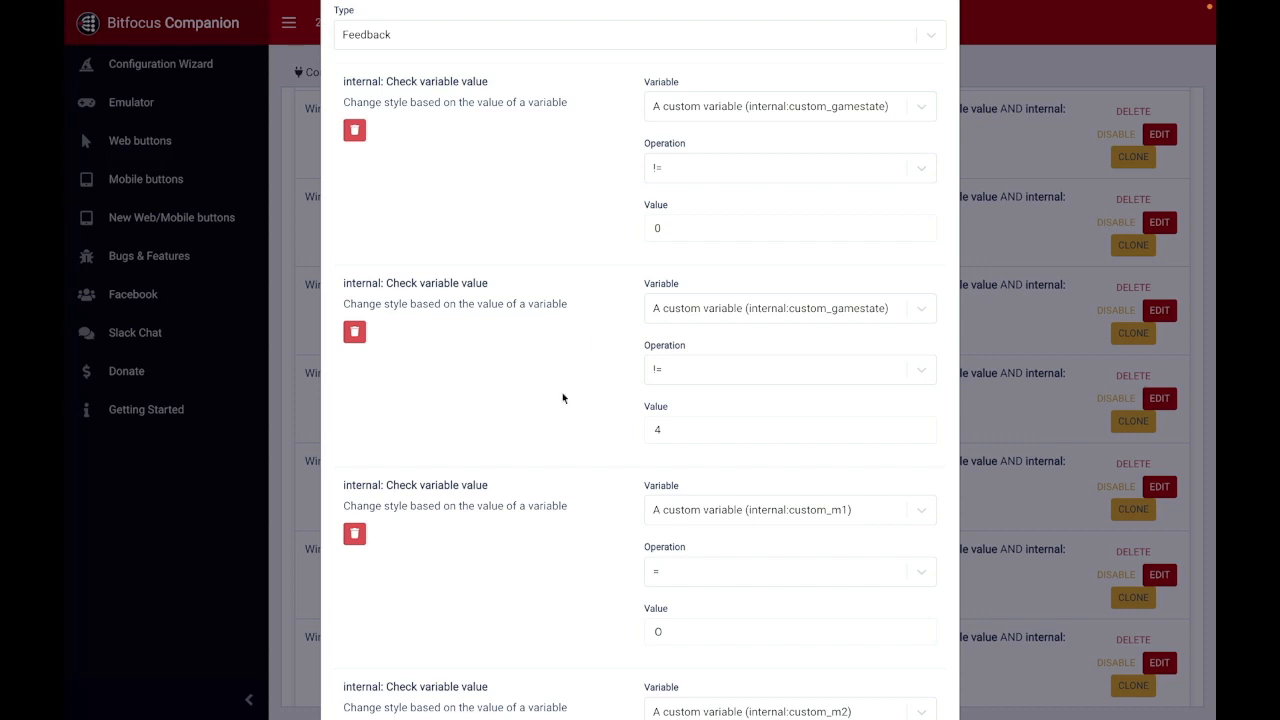
Step: Review the Win - O - 1 trigger's button background color actions for page 50 banks 3 to 5, and close it without saving
{"action": "scroll", "coordinate": [562, 398], "scroll_direction": "down", "scroll_amount": 4}
{"action": "scroll", "coordinate": [562, 398], "scroll_direction": "down", "scroll_amount": 5}
{"action": "scroll", "coordinate": [562, 398], "scroll_direction": "down", "scroll_amount": 10}
{"action": "scroll", "coordinate": [804, 560], "scroll_direction": "down", "scroll_amount": 10}
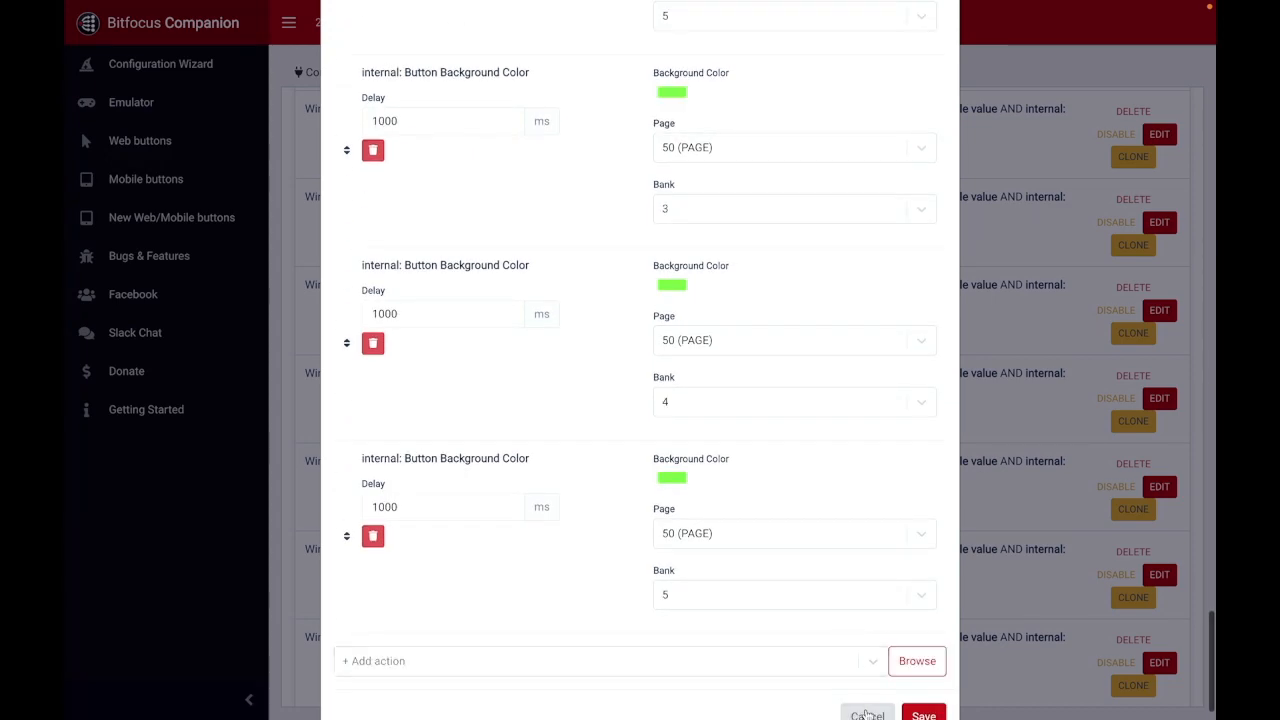
{"action": "left_click", "coordinate": [867, 714]}
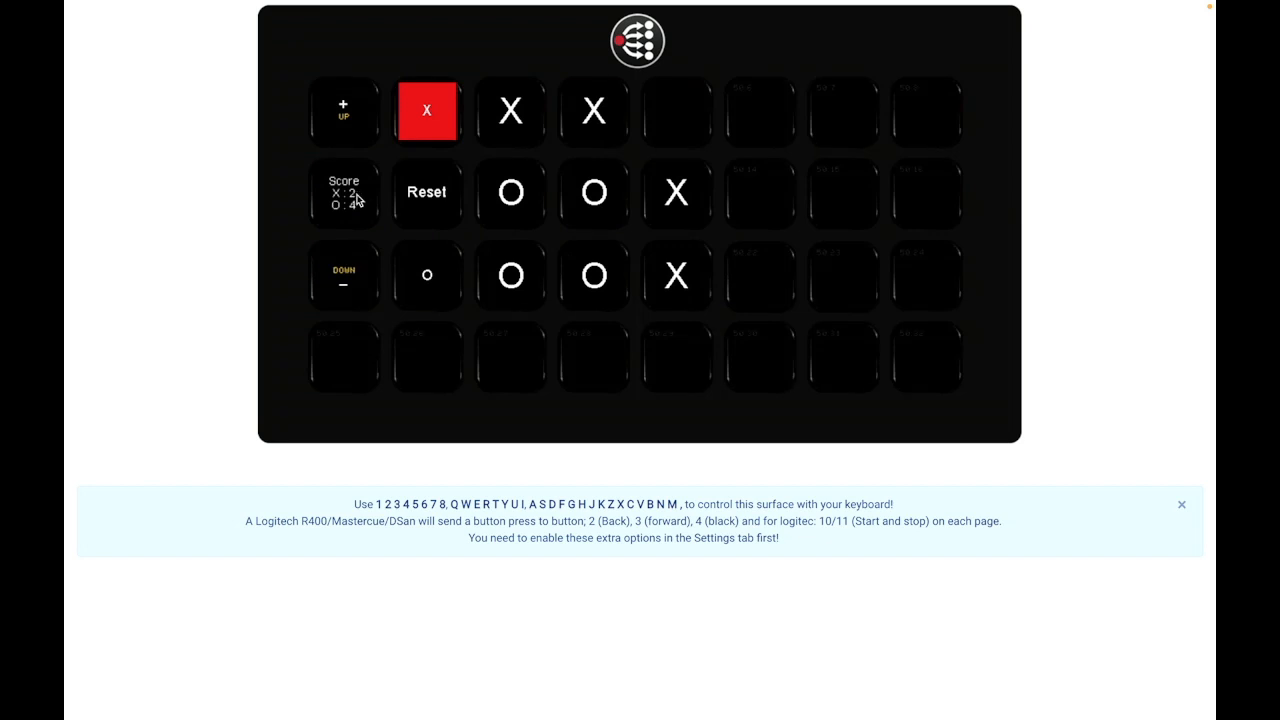
Step: In the emulator, place X in the grid's upper-right cell to complete two lines together, and reset the game
{"action": "key", "text": "5"}
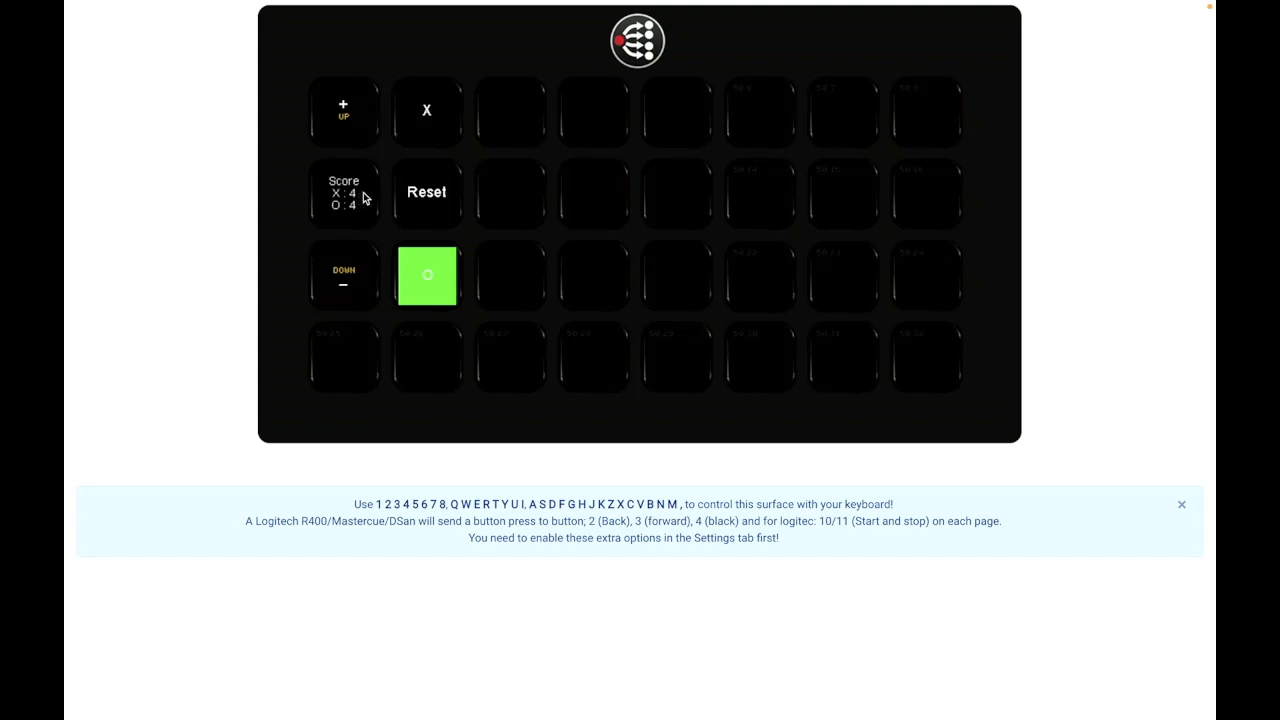
{"action": "left_click", "coordinate": [448, 192]}
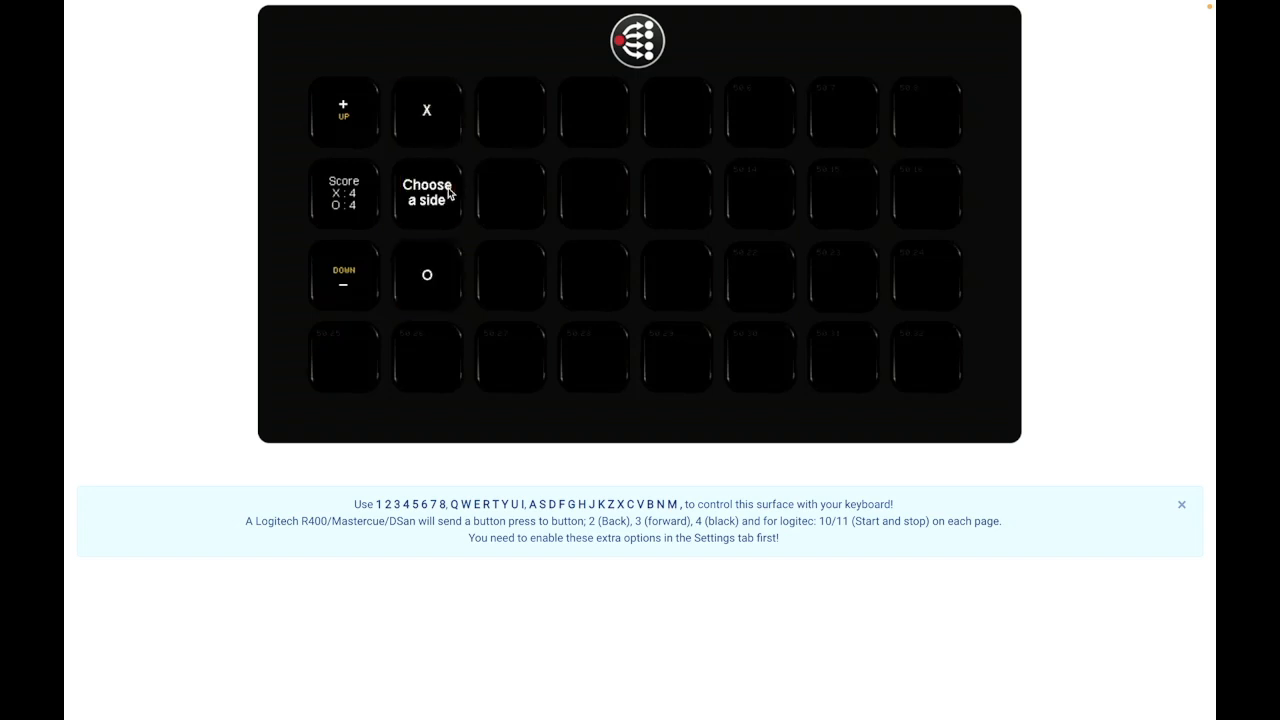